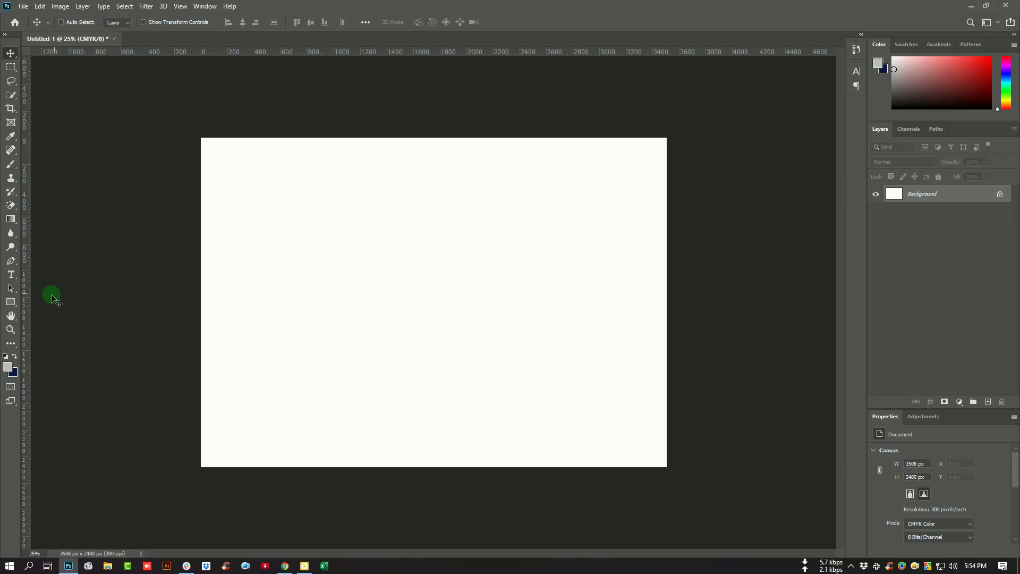
# - Place guides along all four edges of the canvas with the Move tool
pyautogui.click(10, 329)
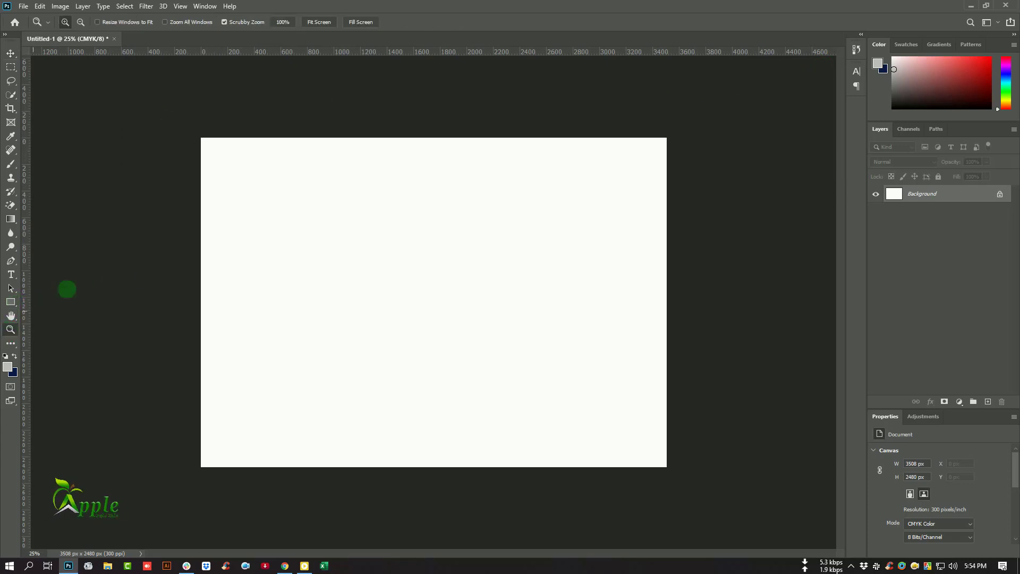
pyautogui.click(323, 24)
pyautogui.click(10, 53)
pyautogui.moveTo(25, 80); pyautogui.dragTo(89, 88)
pyautogui.moveTo(163, 49); pyautogui.dragTo(197, 546)
pyautogui.moveTo(24, 328); pyautogui.dragTo(778, 307)
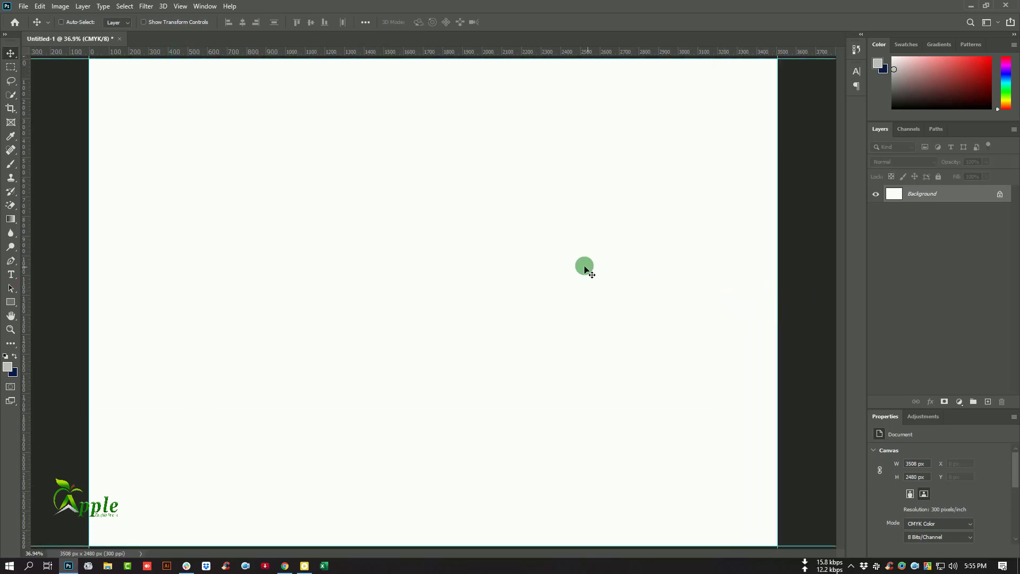
pyautogui.hotkey('ctrl', '-')
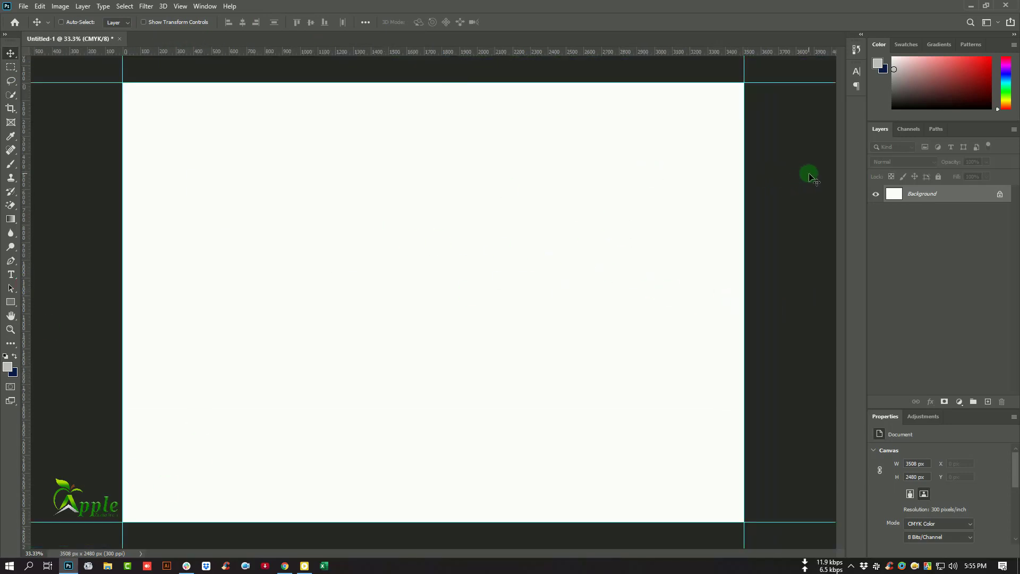
pyautogui.press('ctrl')
# - Check the document's image size with the width and height shown in inches
pyautogui.click(60, 6)
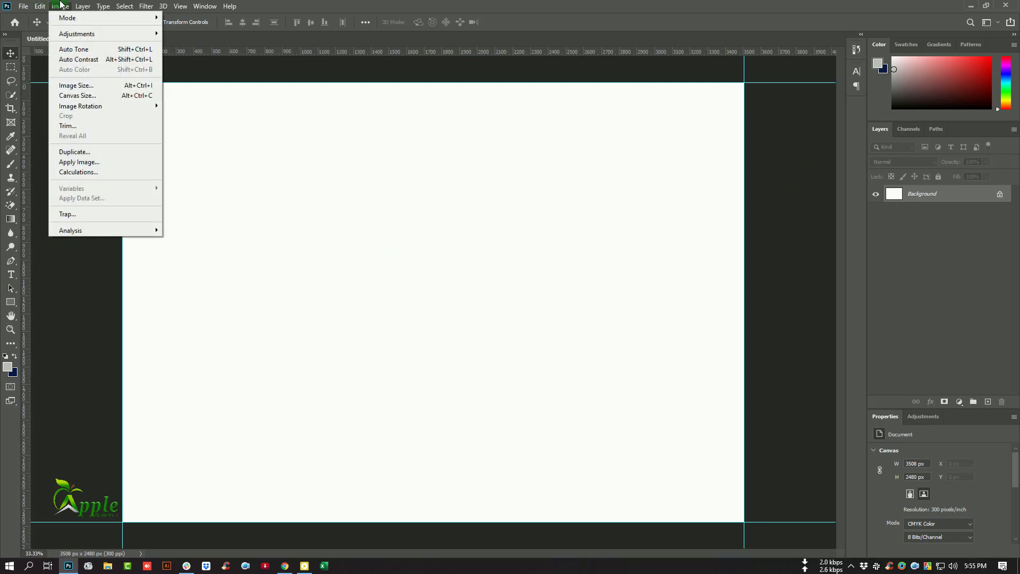
pyautogui.click(84, 85)
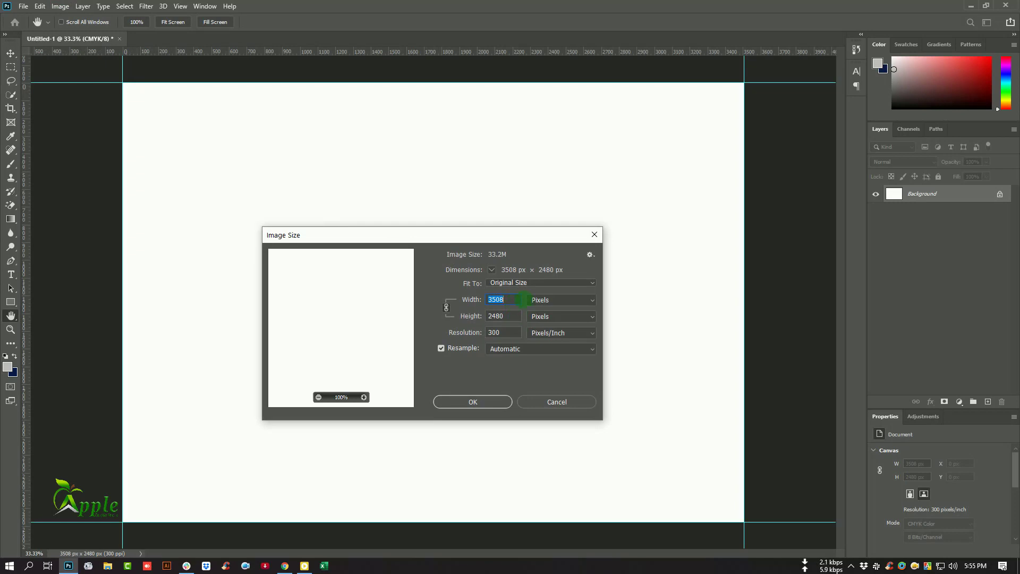
pyautogui.click(566, 302)
pyautogui.click(555, 328)
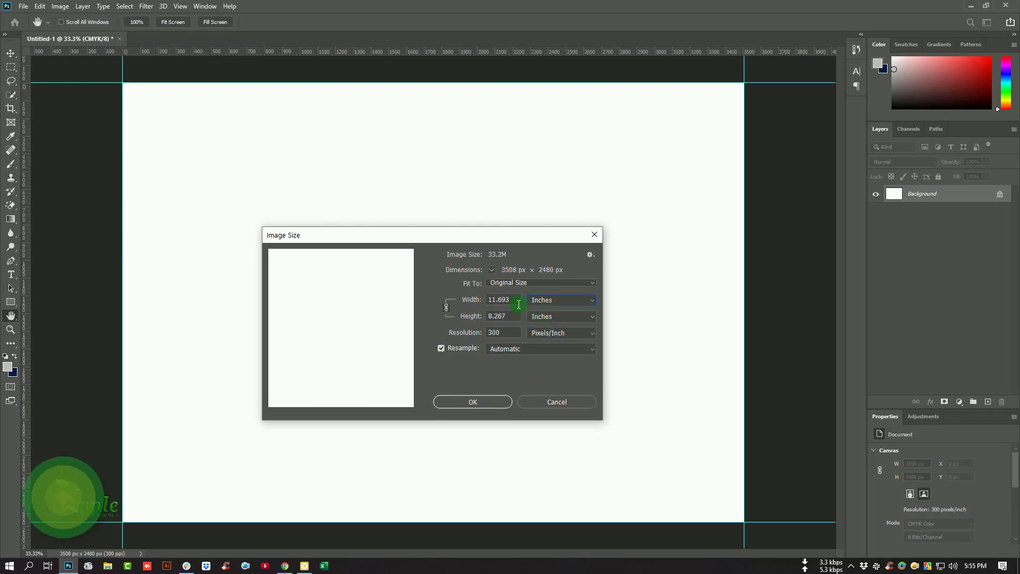
pyautogui.moveTo(519, 304); pyautogui.dragTo(480, 303)
# - Switch to Calculator and place its window beside the Image Size dialog
pyautogui.press('super')
pyautogui.press('super')
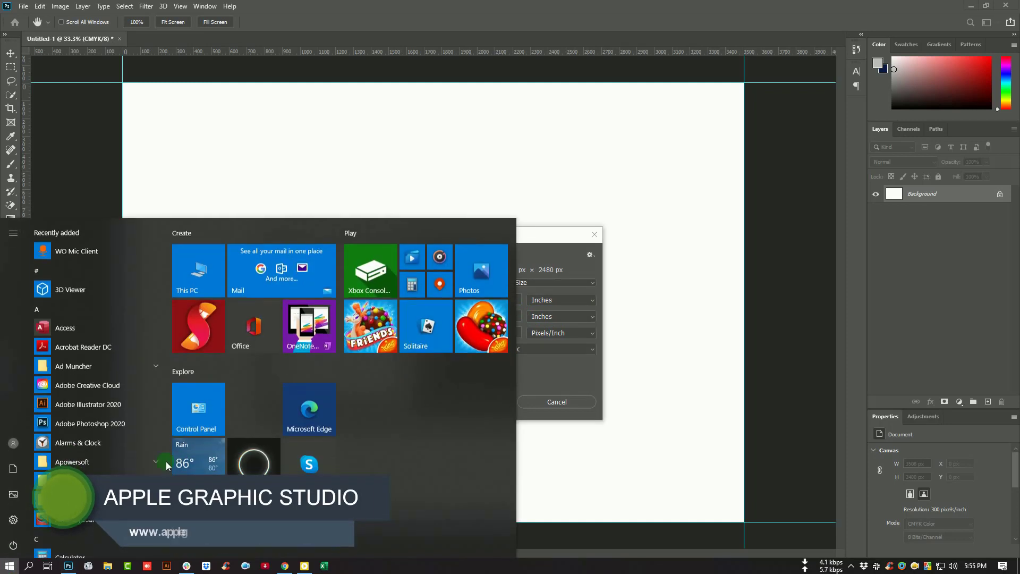
pyautogui.click(412, 289)
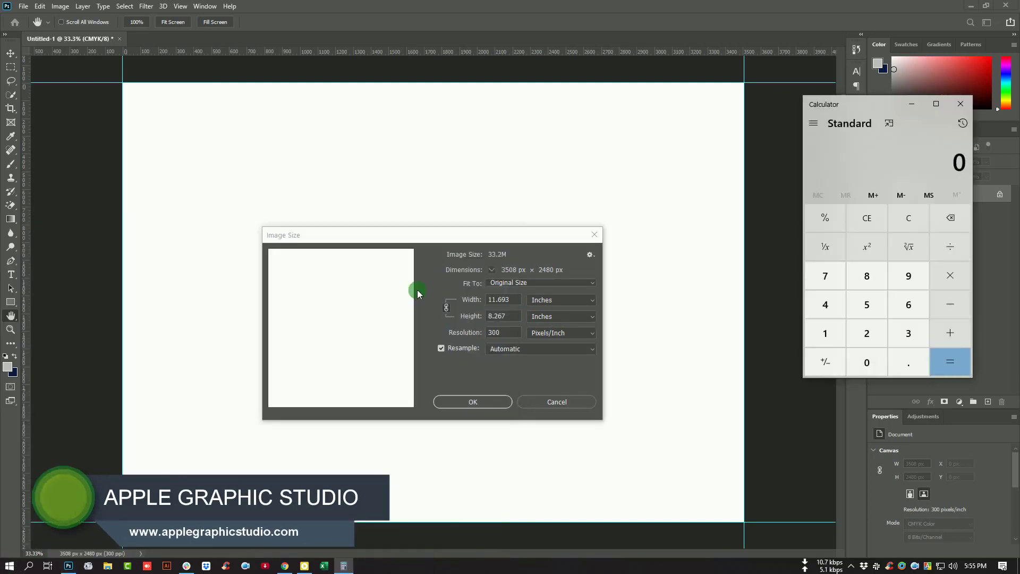
pyautogui.moveTo(893, 98); pyautogui.dragTo(758, 117)
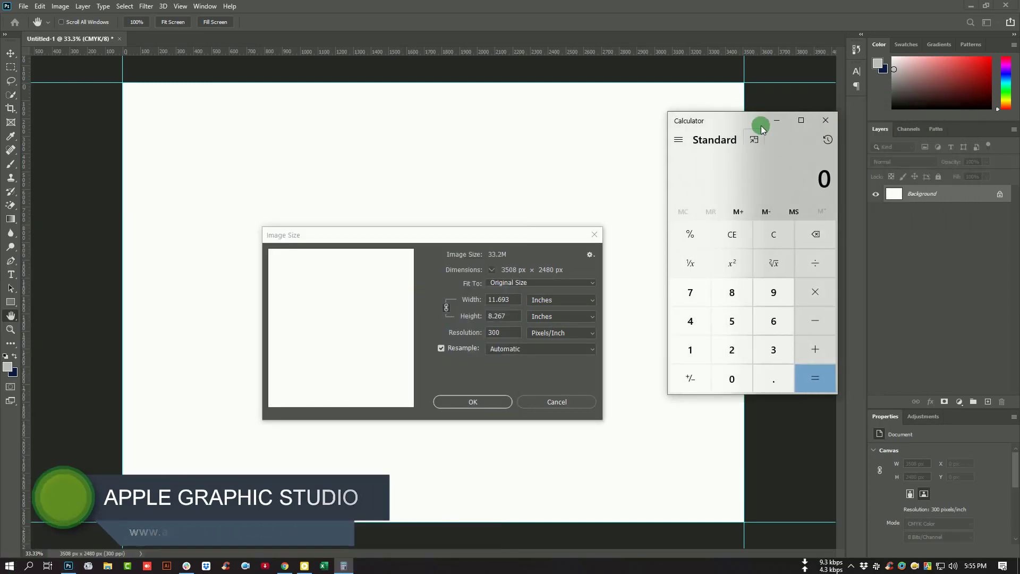
# - Divide the 11.693 inch document width by 3 in Calculator, and close the Image Size dialog without applying changes
pyautogui.click(694, 351)
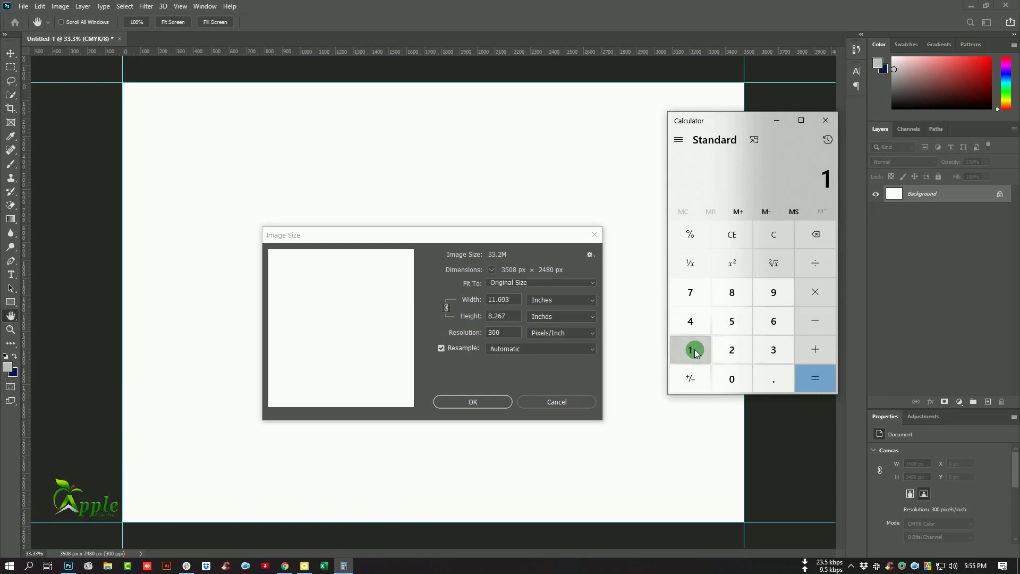
pyautogui.click(691, 349)
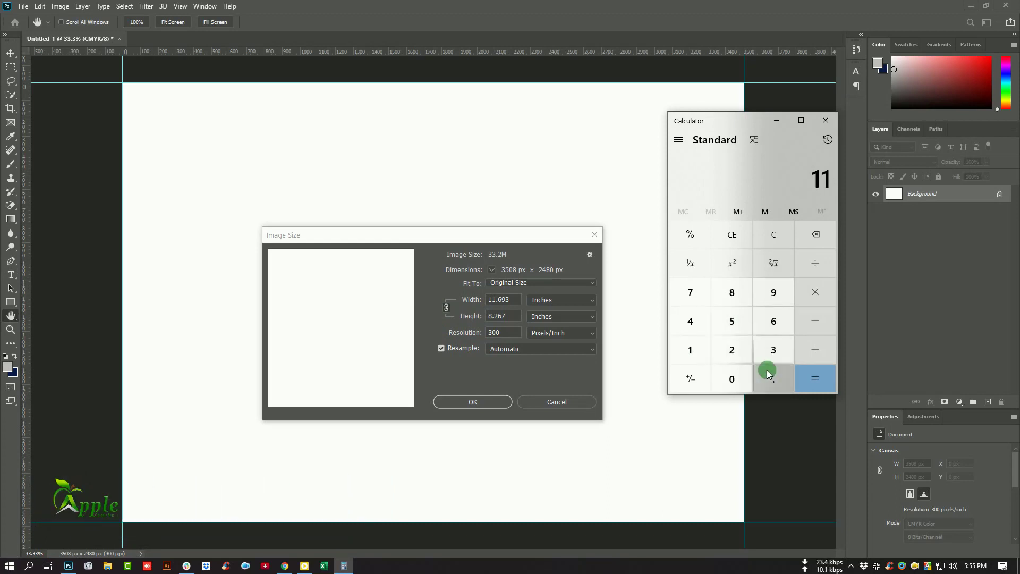
pyautogui.click(771, 326)
pyautogui.click(774, 291)
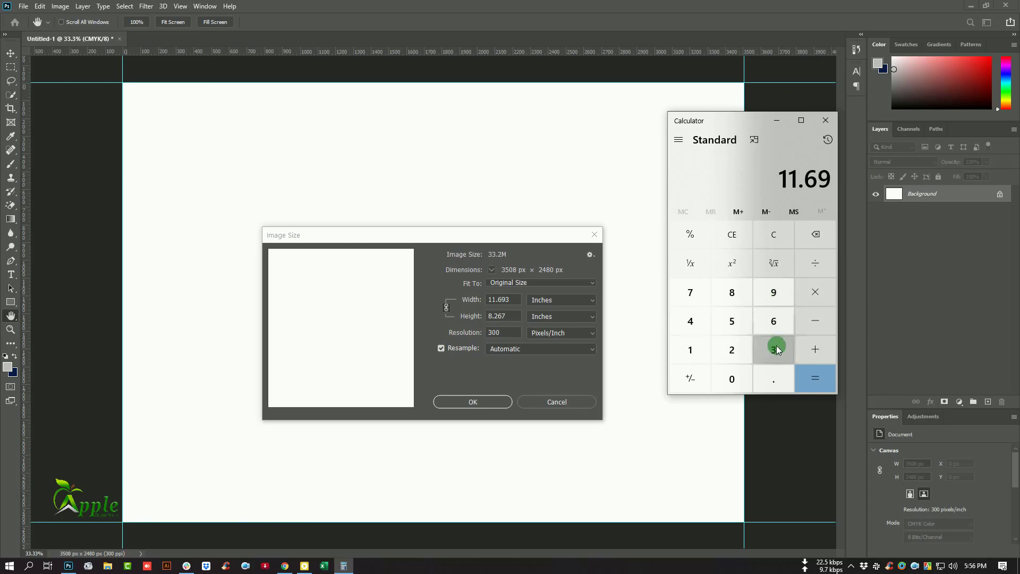
pyautogui.click(776, 350)
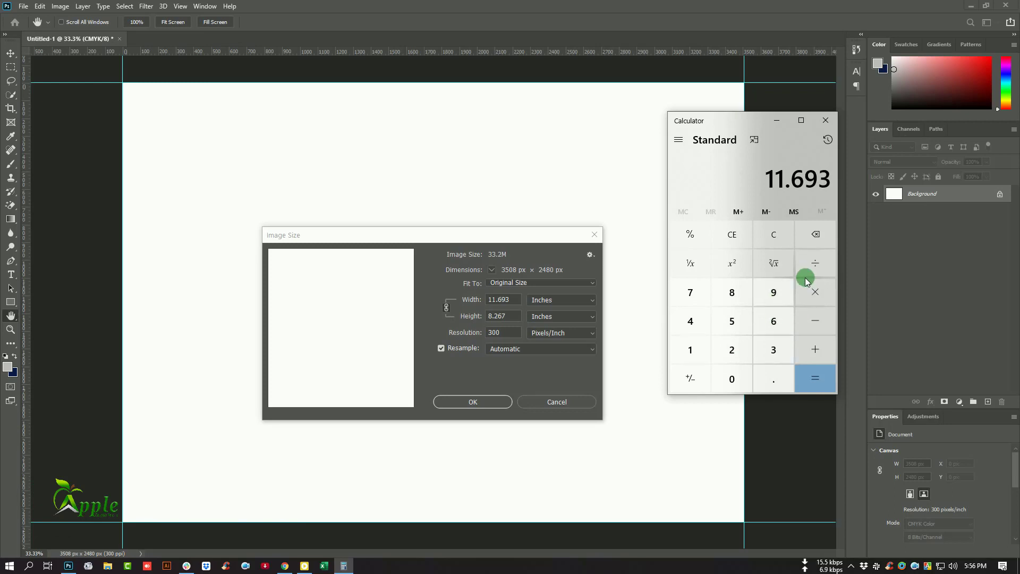
pyautogui.click(815, 269)
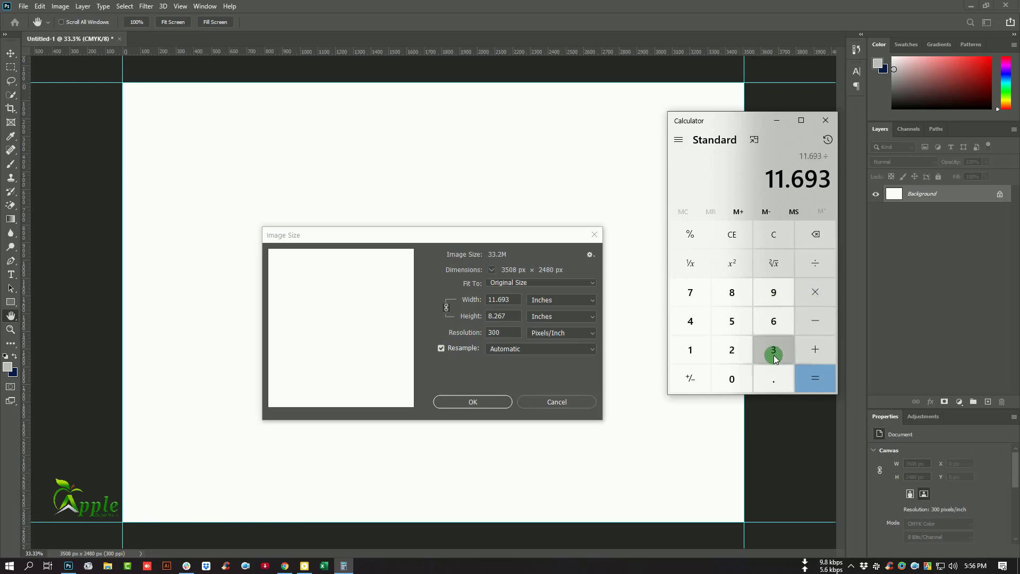
pyautogui.click(786, 366)
pyautogui.click(814, 380)
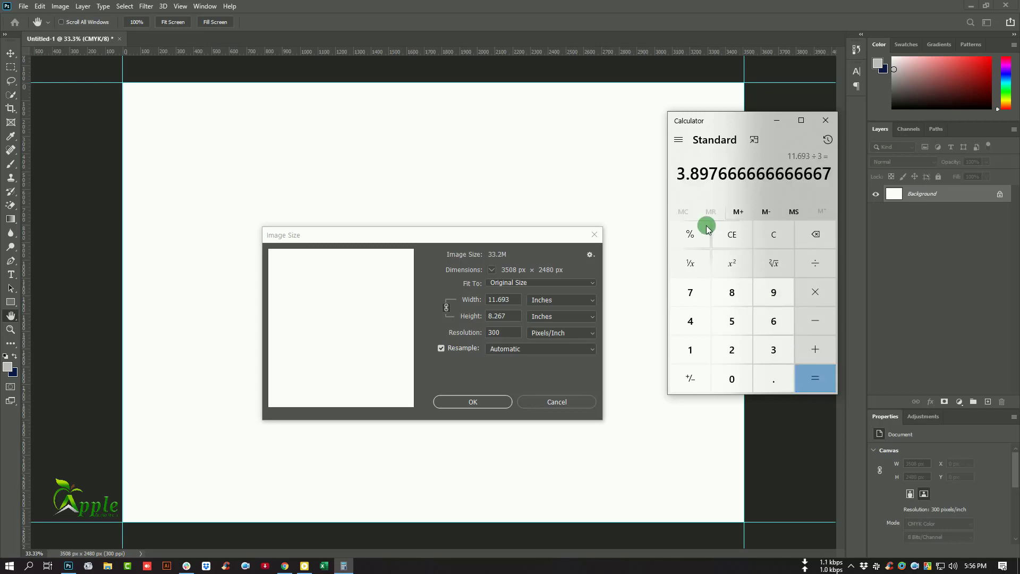
pyautogui.moveTo(679, 176); pyautogui.dragTo(715, 181)
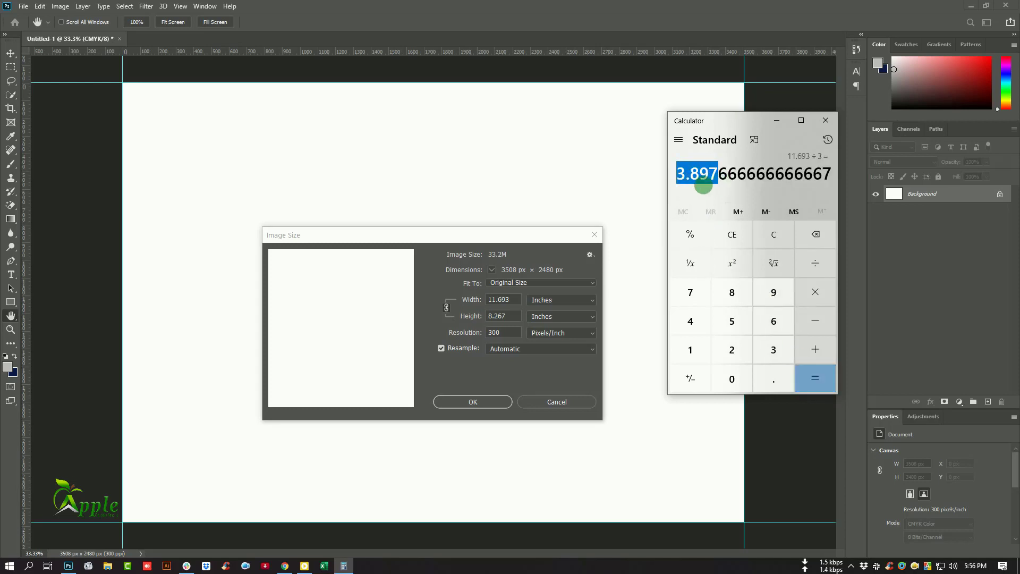
pyautogui.click(544, 401)
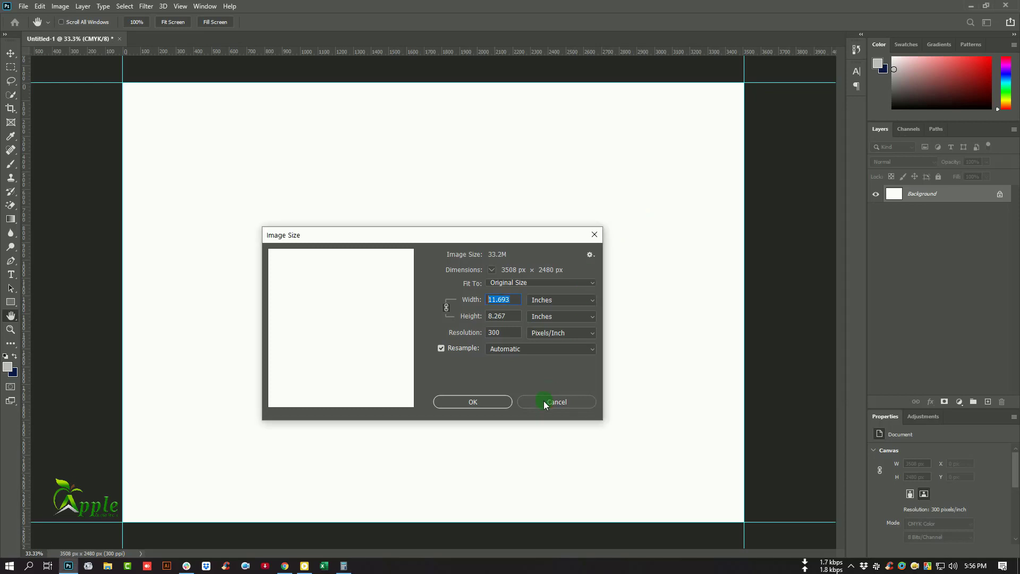
# - Add a new vertical guide at 3.897 in, referring to the Calculator result for one third of the width
pyautogui.click(175, 6)
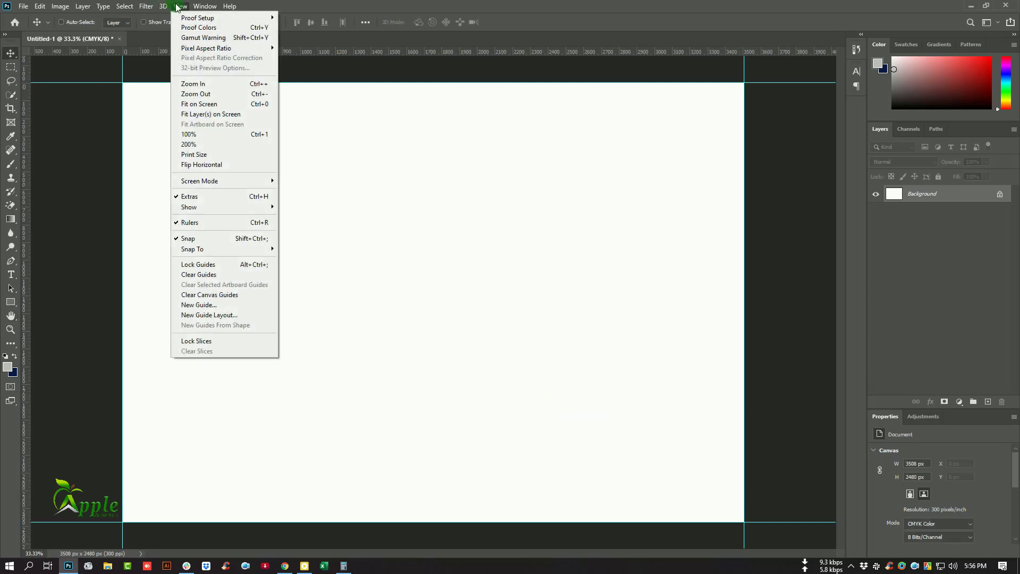
pyautogui.click(203, 304)
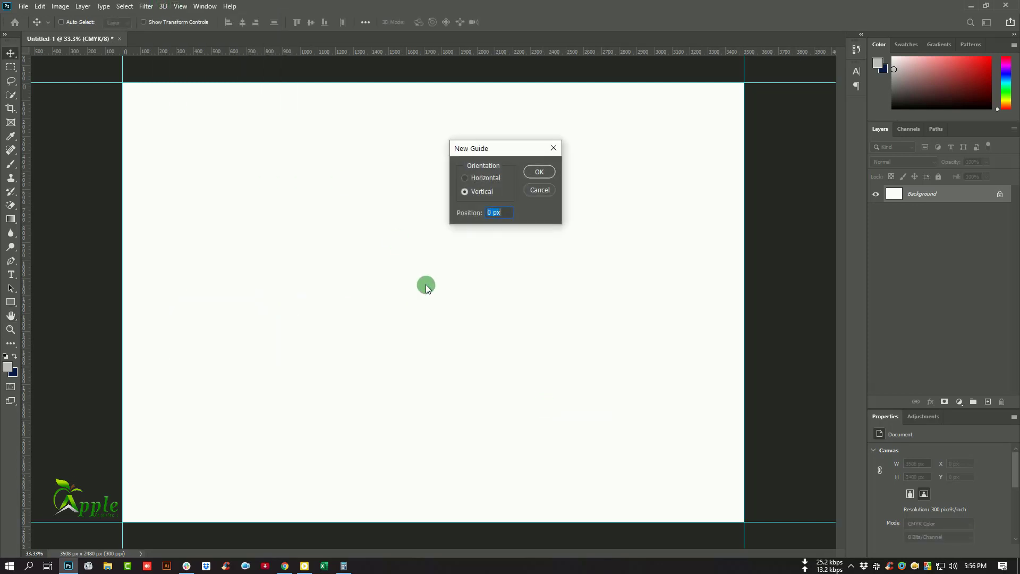
pyautogui.click(342, 567)
pyautogui.click(561, 196)
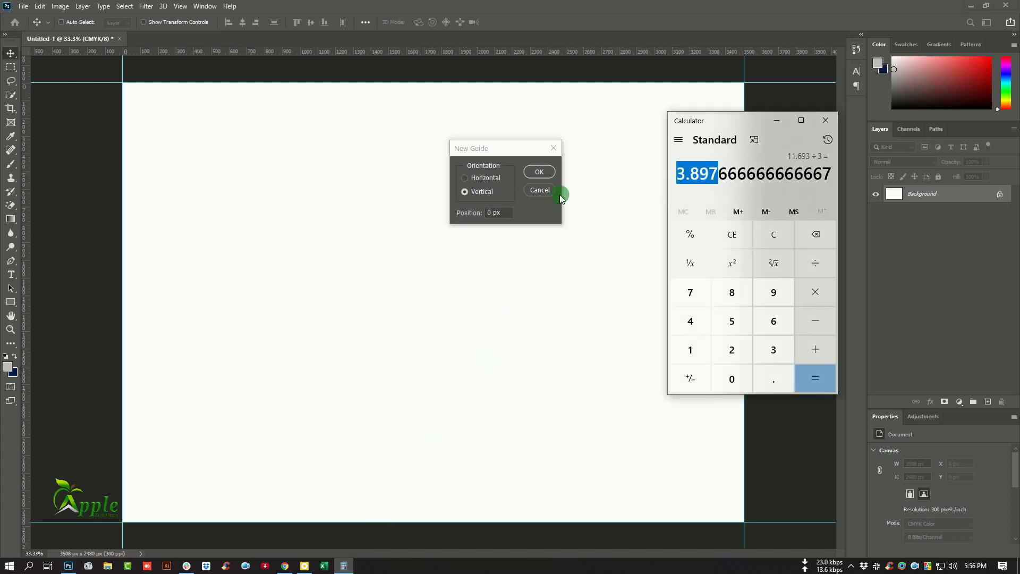
pyautogui.moveTo(506, 217); pyautogui.dragTo(451, 214)
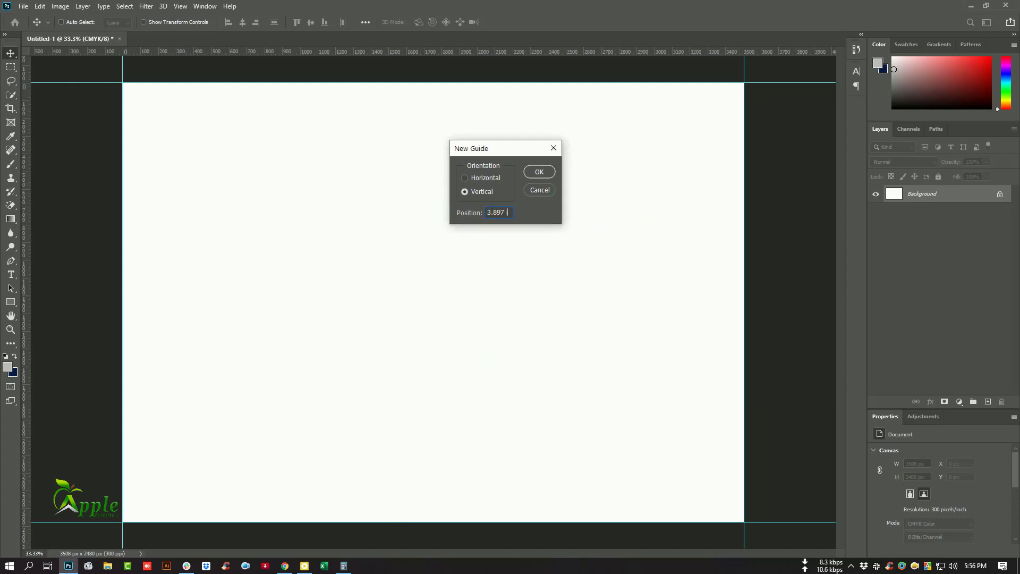
pyautogui.click(536, 177)
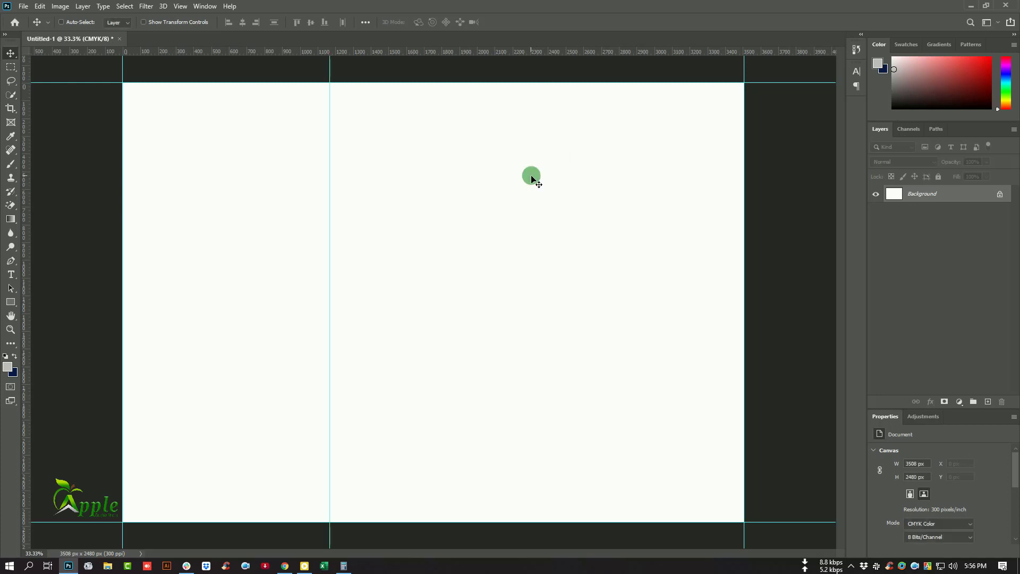
# - Switch to Calculator and multiply the one-third width by 2
pyautogui.click(344, 566)
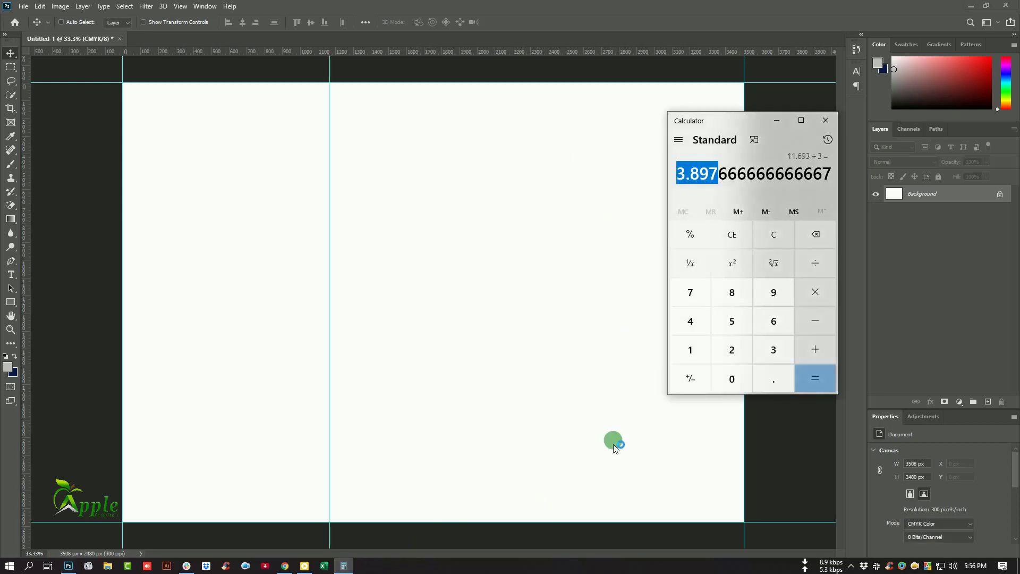
pyautogui.click(821, 295)
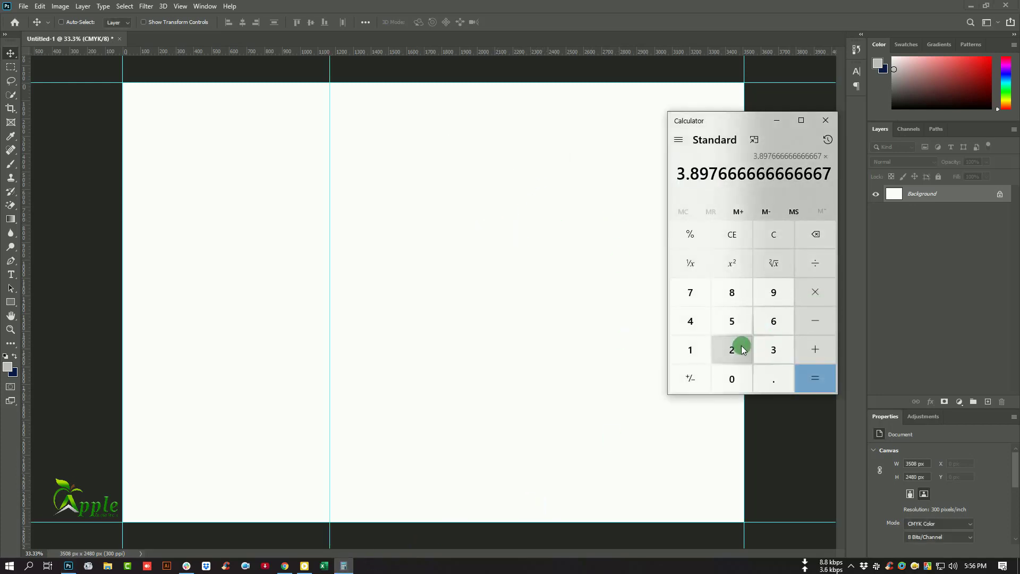
pyautogui.click(735, 349)
pyautogui.click(808, 375)
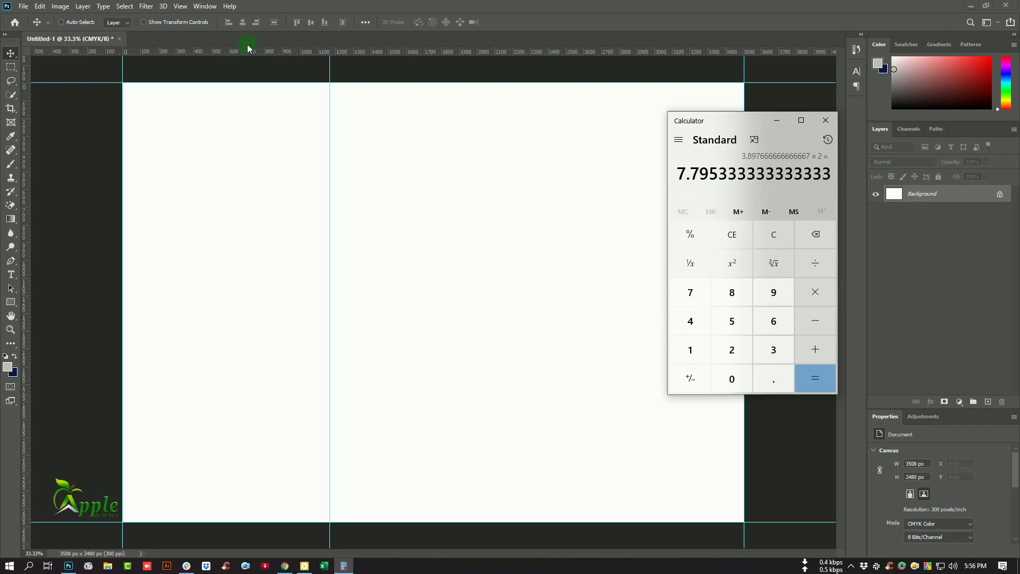
# - Add another new vertical guide at 7.795 in to mark two thirds of the canvas width
pyautogui.click(181, 6)
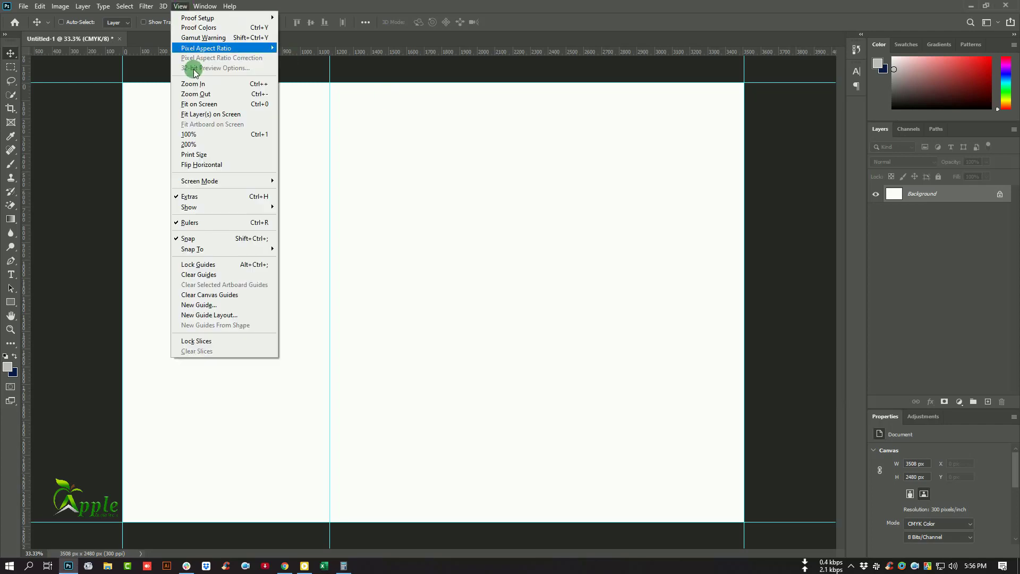
pyautogui.click(202, 303)
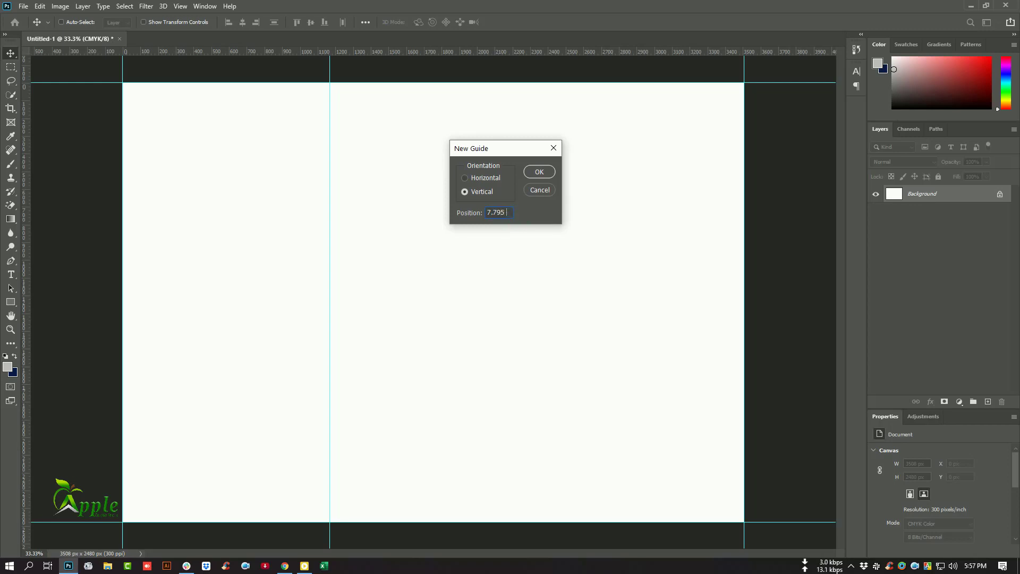
pyautogui.click(540, 173)
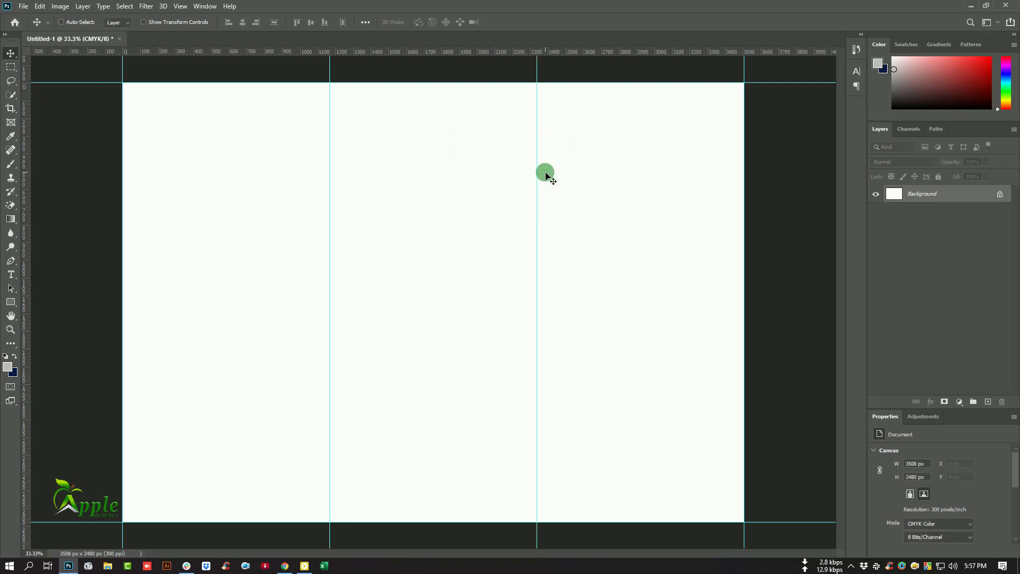
# - Create a 125 × 125 px rectangle shape on the canvas with the Rectangle tool
pyautogui.hotkey('ctrl', '-')
pyautogui.click(11, 302)
pyautogui.click(336, 228)
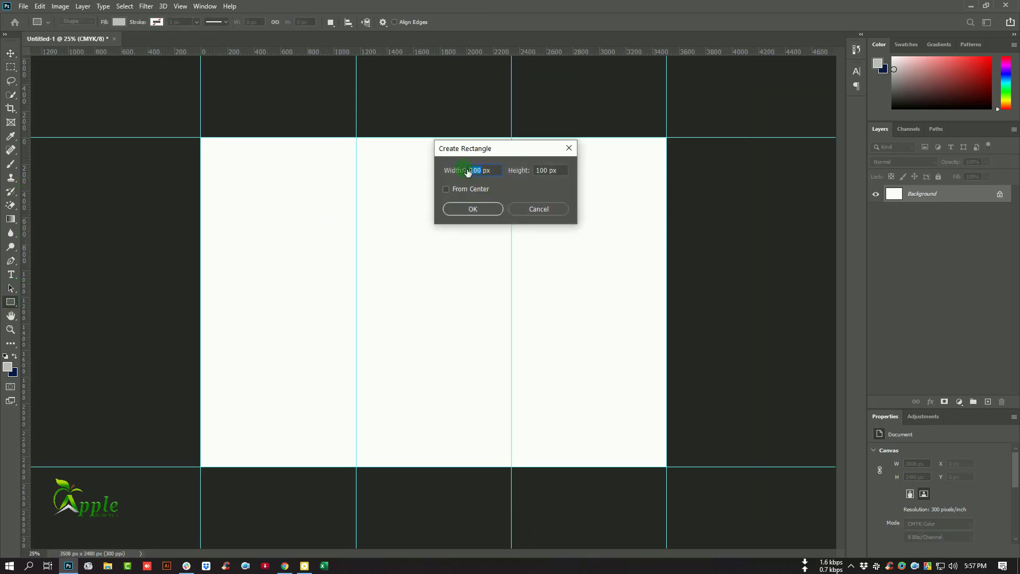
pyautogui.click(559, 173)
pyautogui.click(463, 209)
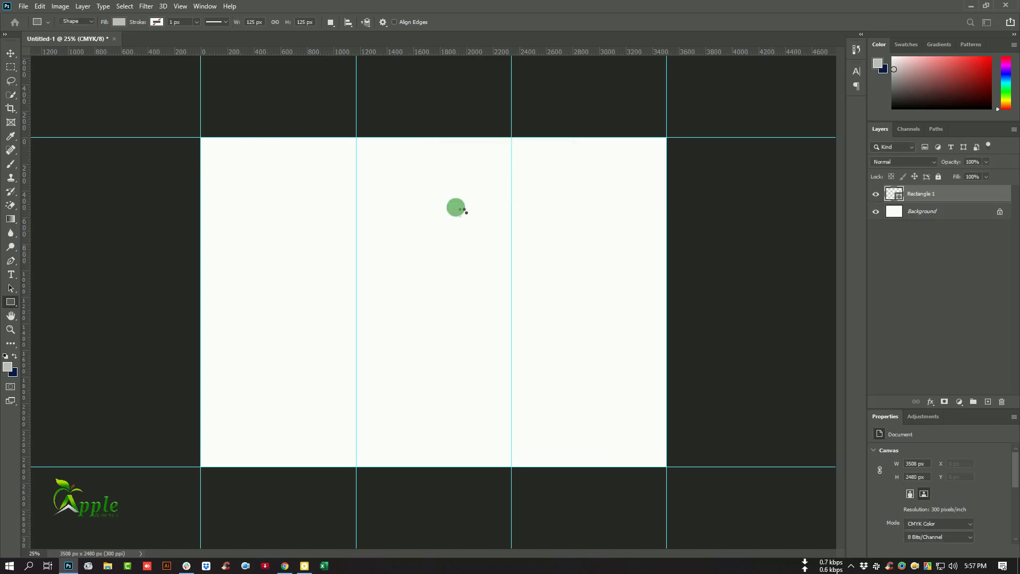
# - Move the small square into the upper-left corner of the canvas, snapped to the edge guides
pyautogui.click(11, 53)
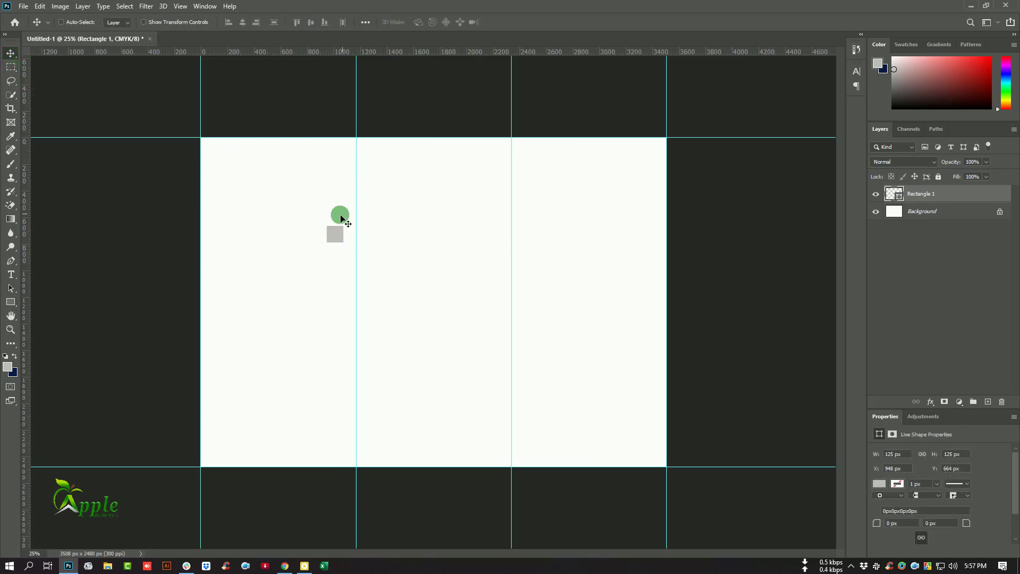
pyautogui.moveTo(341, 229); pyautogui.dragTo(217, 140)
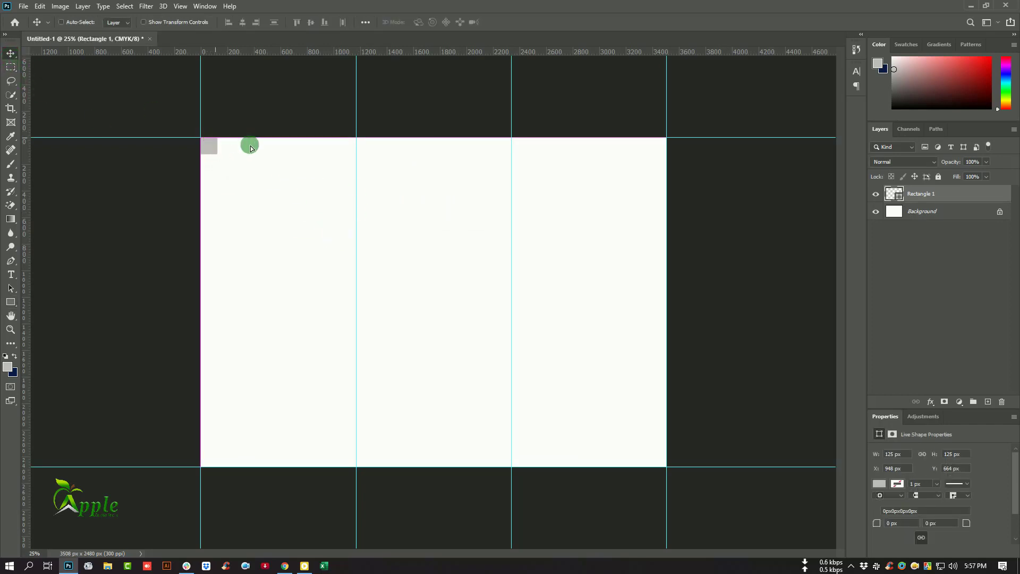
pyautogui.hotkey('ctrl', '+')
pyautogui.hotkey('ctrl', '+')
pyautogui.hotkey('ctrl', '+')
pyautogui.moveTo(305, 189); pyautogui.dragTo(630, 389)
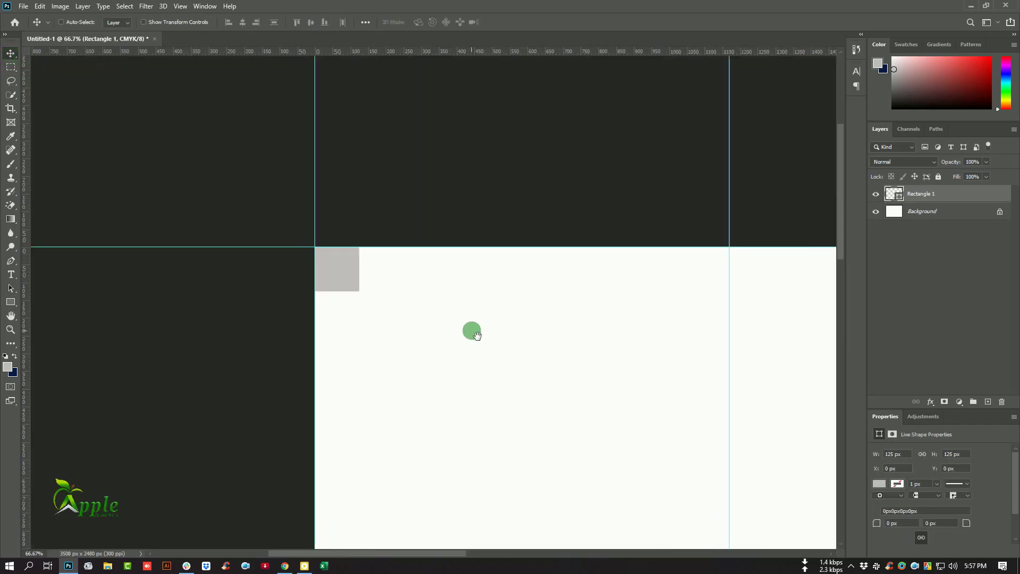
pyautogui.moveTo(346, 266); pyautogui.dragTo(351, 272)
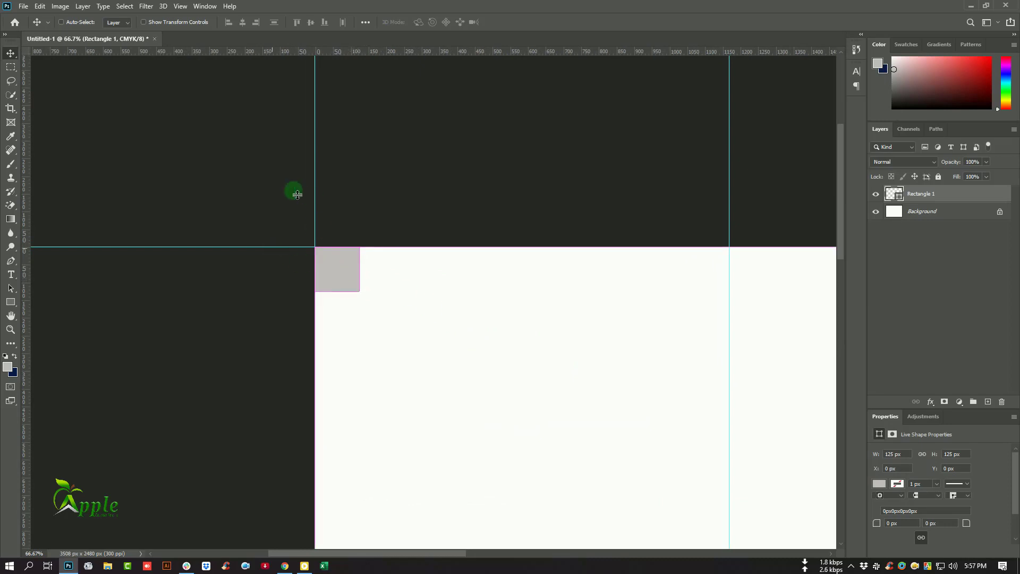
# - Add a vertical guide along the square's right edge and a horizontal guide along its lower edge
pyautogui.moveTo(27, 223); pyautogui.dragTo(360, 273)
pyautogui.moveTo(356, 56); pyautogui.dragTo(394, 292)
pyautogui.hotkey('ctrl', '-')
pyautogui.hotkey('ctrl', '-')
pyautogui.hotkey('ctrl', '-')
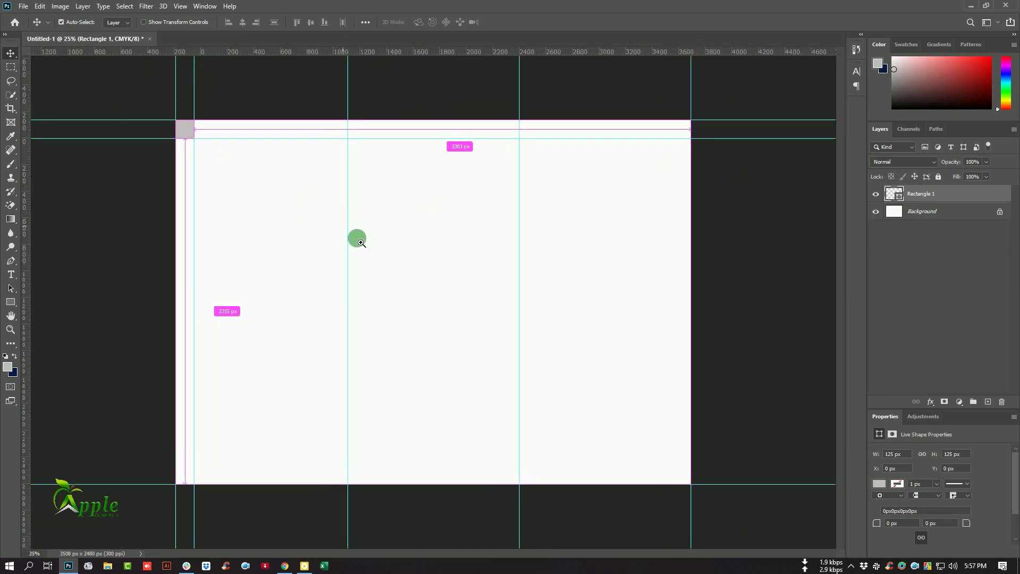
# - Move the small square into the canvas's lower-right corner and add guides along its upper and left edges
pyautogui.hotkey('ctrl', '+')
pyautogui.moveTo(136, 101); pyautogui.dragTo(732, 517)
pyautogui.moveTo(529, 55); pyautogui.dragTo(605, 500)
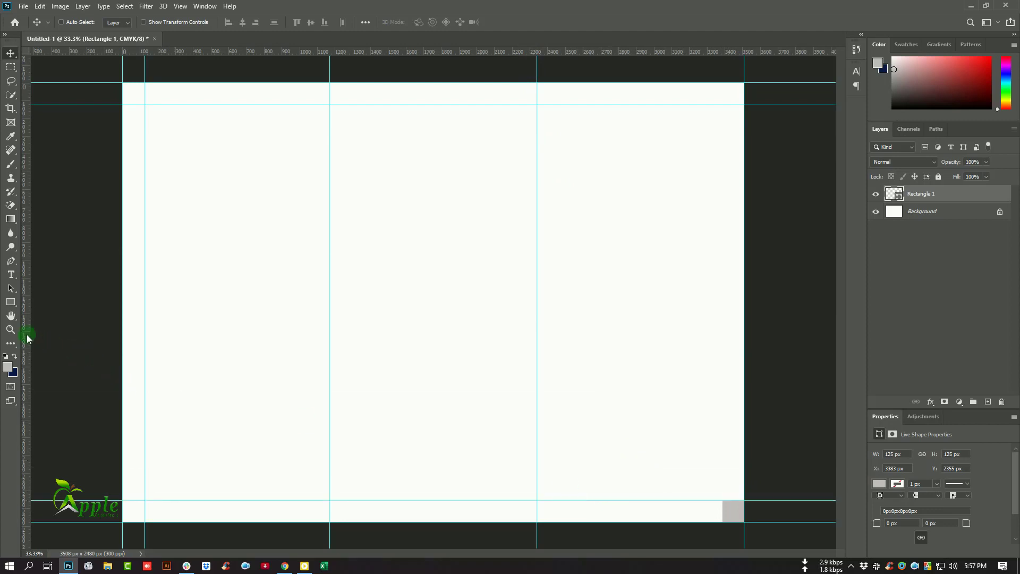
pyautogui.moveTo(28, 338); pyautogui.dragTo(723, 397)
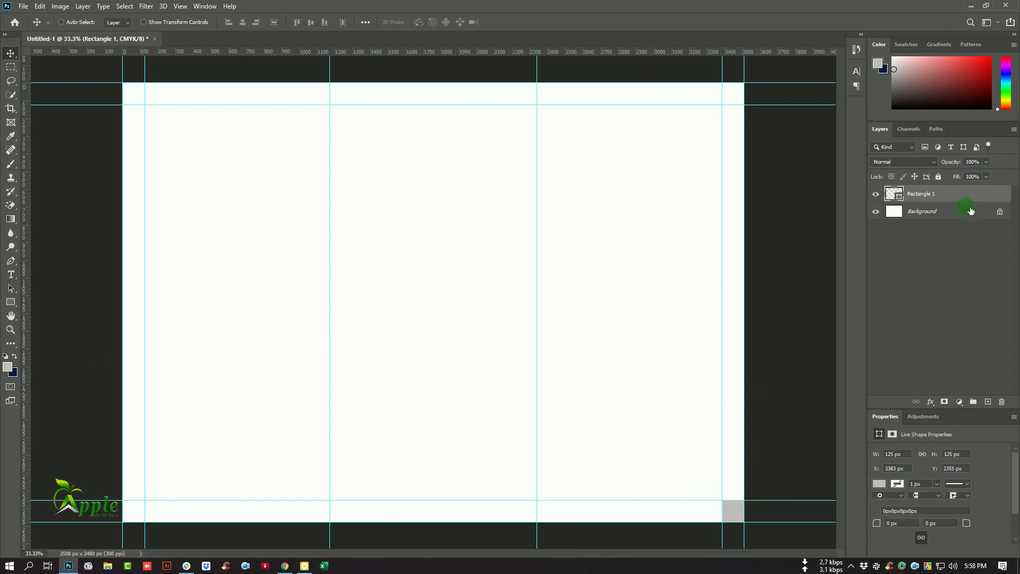
# - Delete the small square's layer, leaving only the background and guides
pyautogui.moveTo(971, 193); pyautogui.dragTo(1003, 402)
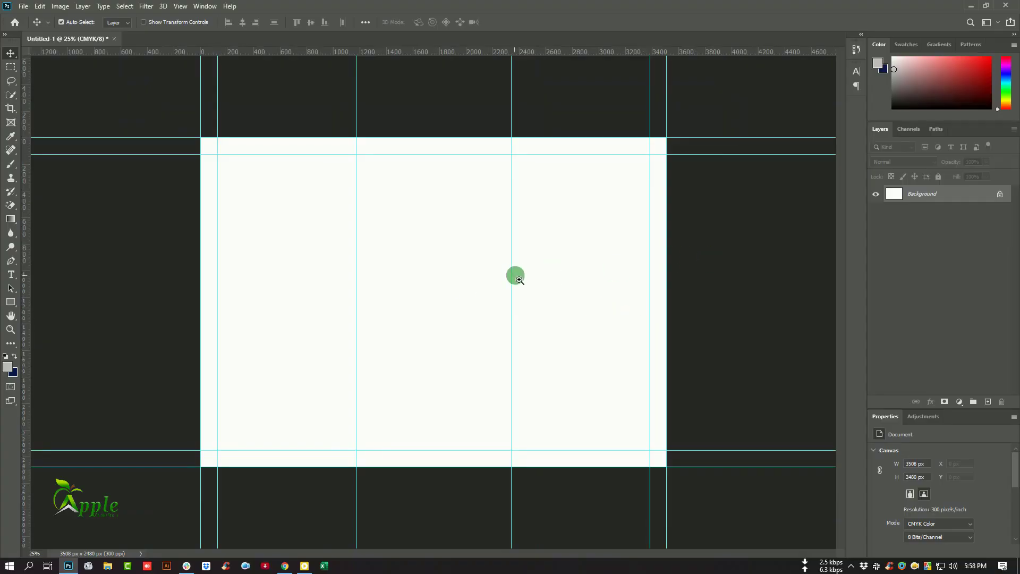
pyautogui.hotkey('ctrl', '+')
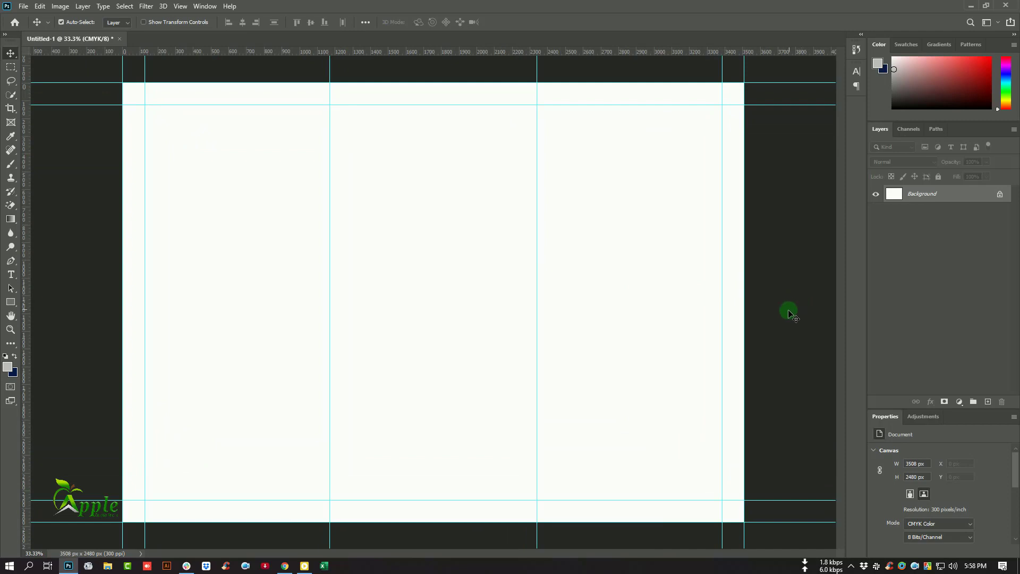
pyautogui.hotkey('ctrl', '-')
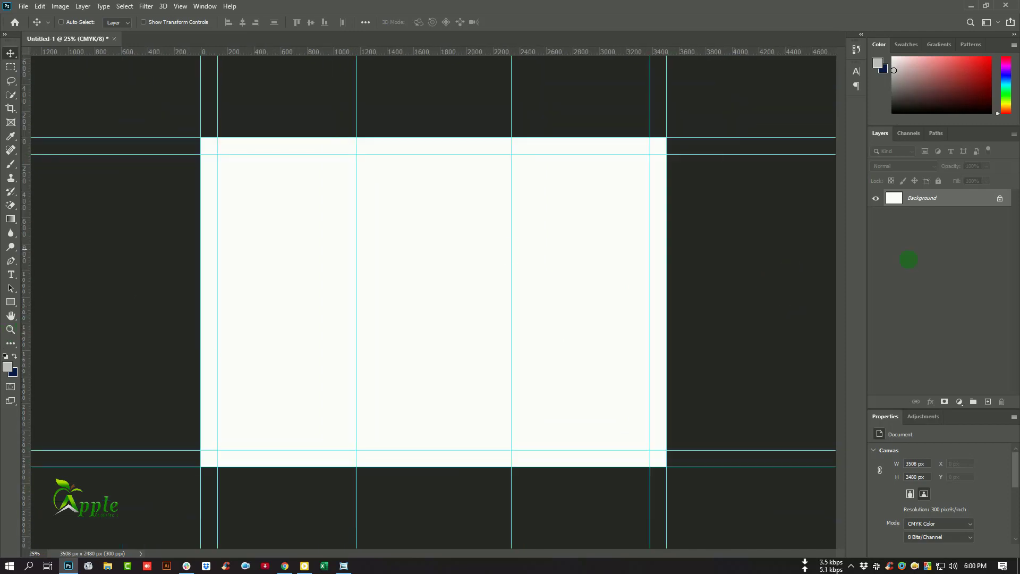
# - On a new layer, draw a triangular Pen tool shape about 1720 × 1220 px covering the canvas's lower-left corner
pyautogui.click(987, 404)
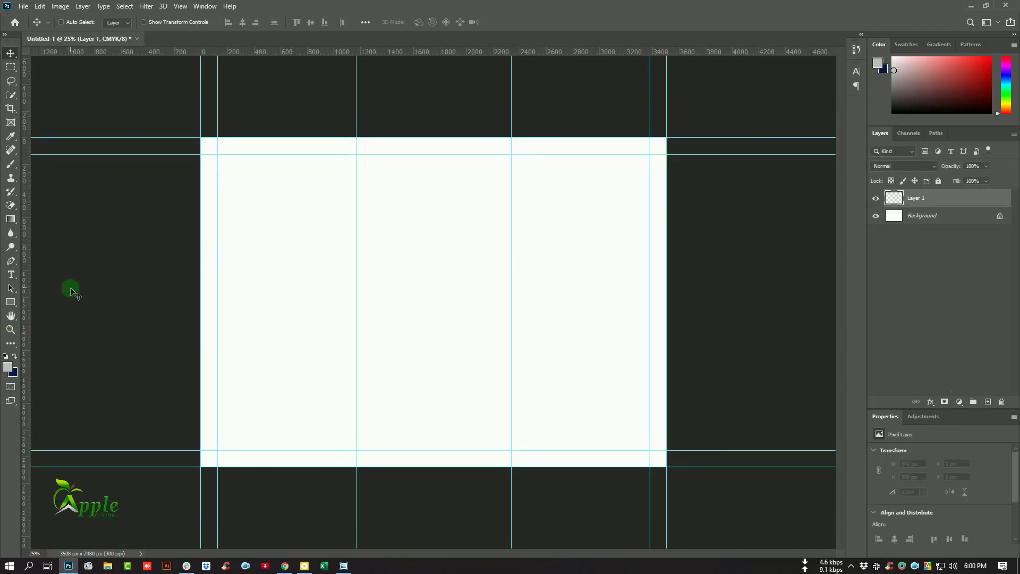
pyautogui.click(11, 260)
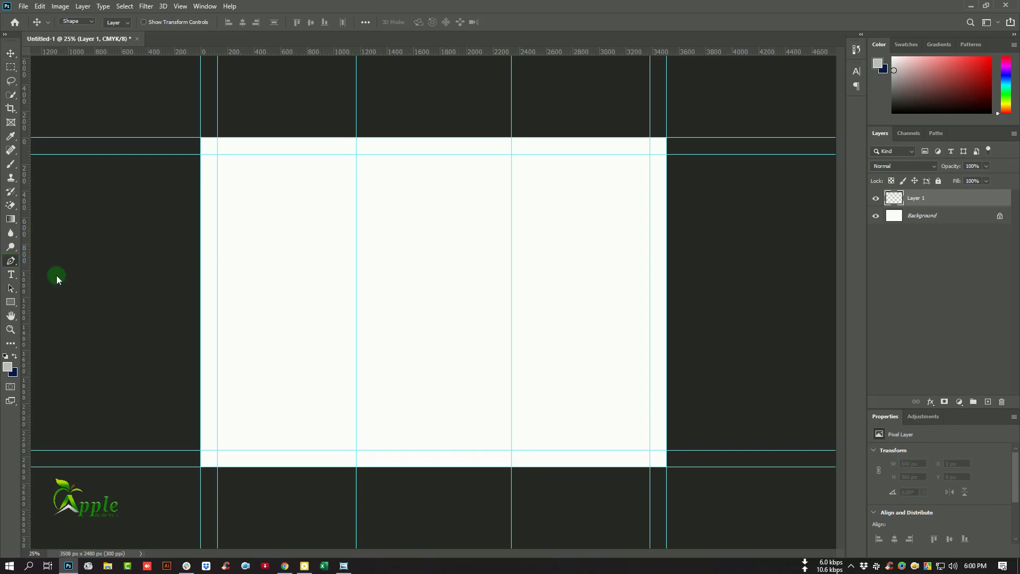
pyautogui.click(182, 335)
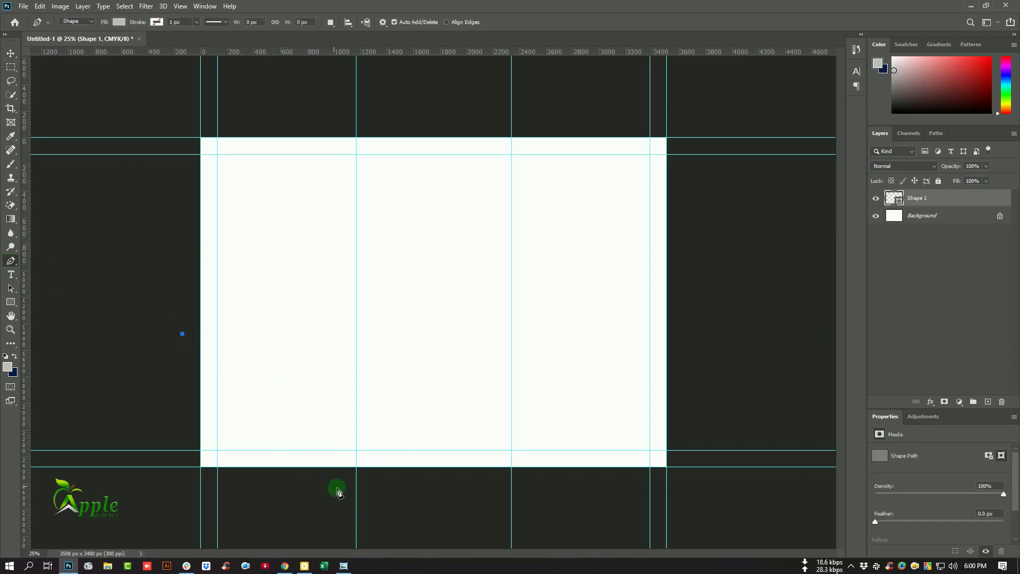
pyautogui.click(404, 490)
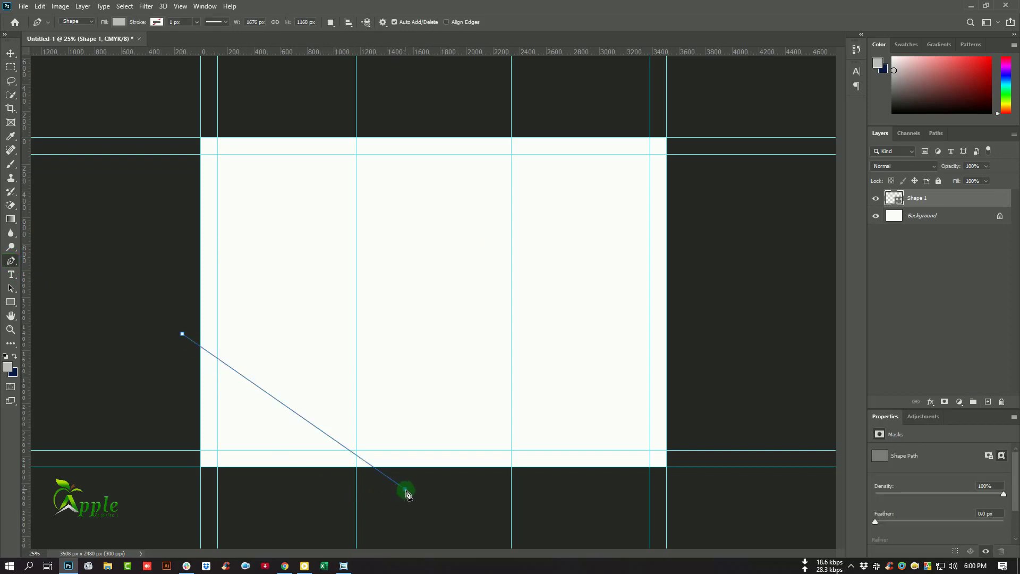
pyautogui.click(176, 496)
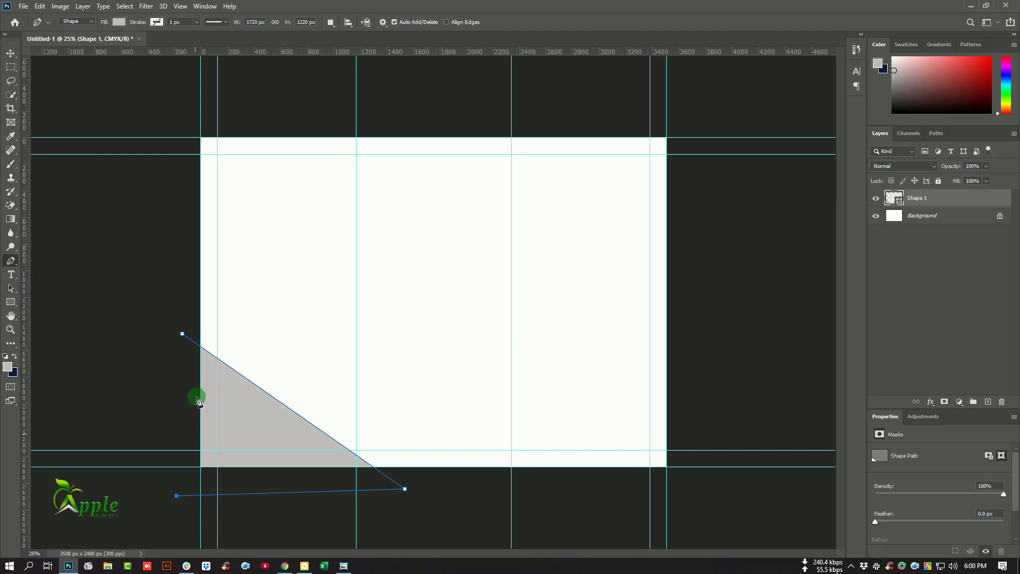
pyautogui.click(183, 335)
pyautogui.click(10, 55)
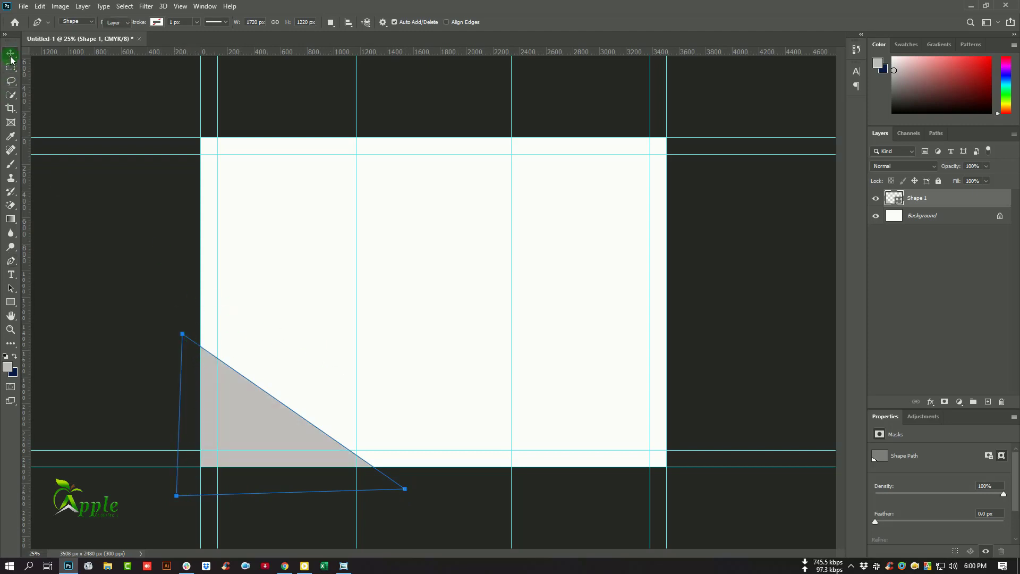
pyautogui.click(388, 331)
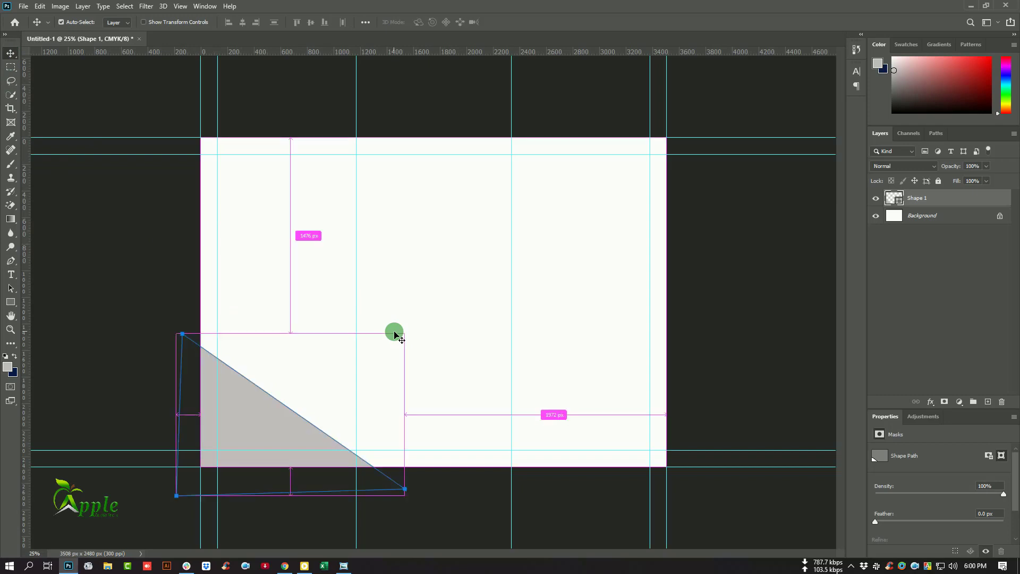
# - Fill the corner triangle with the first swatch of the Orange group
pyautogui.click(903, 47)
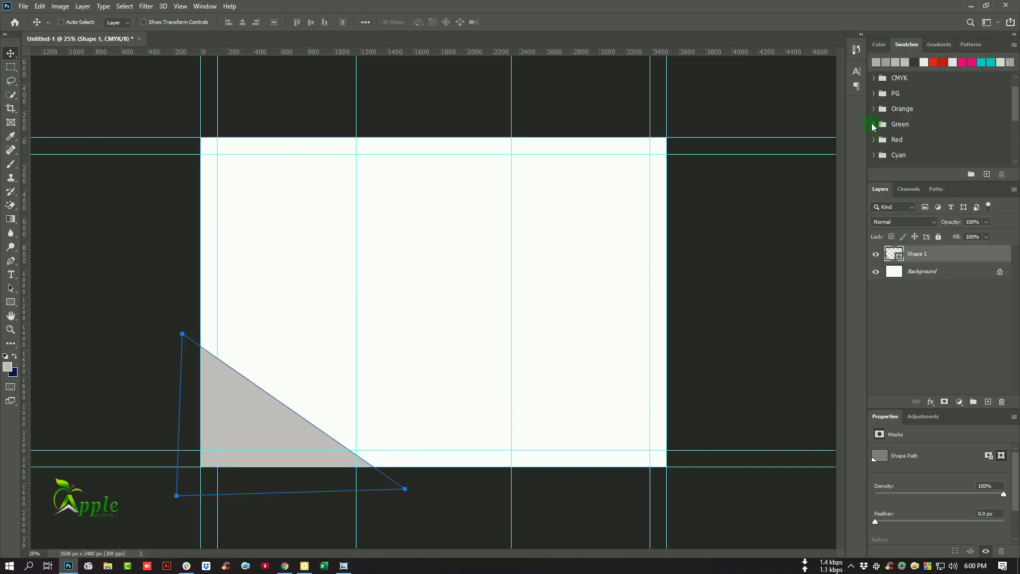
pyautogui.click(874, 110)
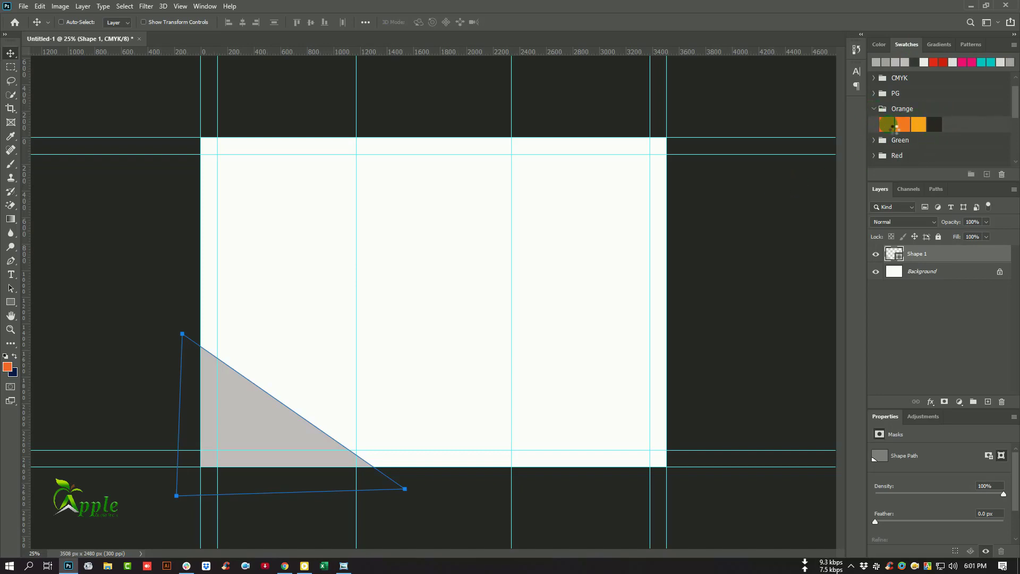
pyautogui.click(894, 126)
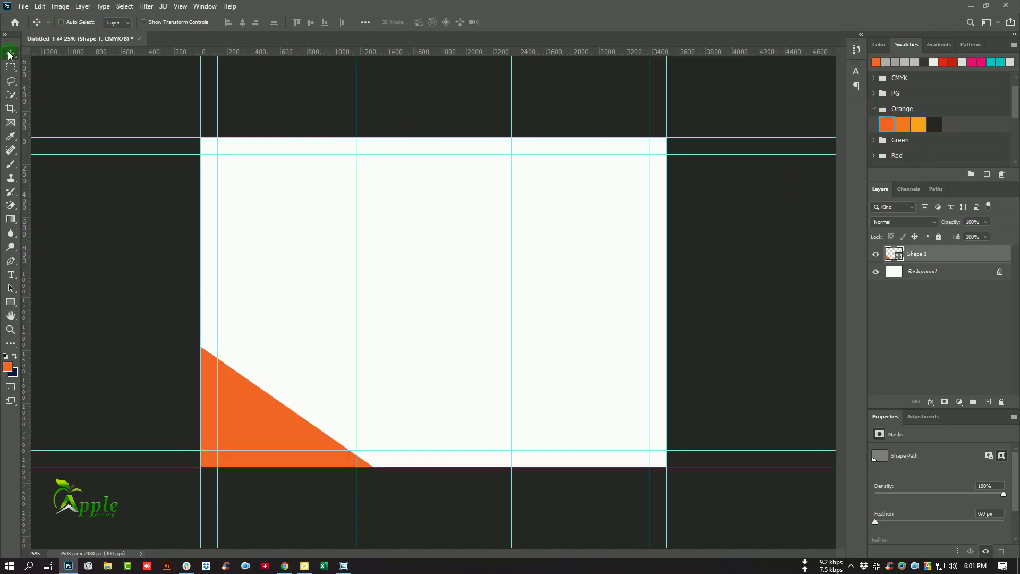
pyautogui.click(311, 312)
# - Draw an orange six-sided shape with the Polygon tool across the first fold guide, above the triangle
pyautogui.click(10, 305)
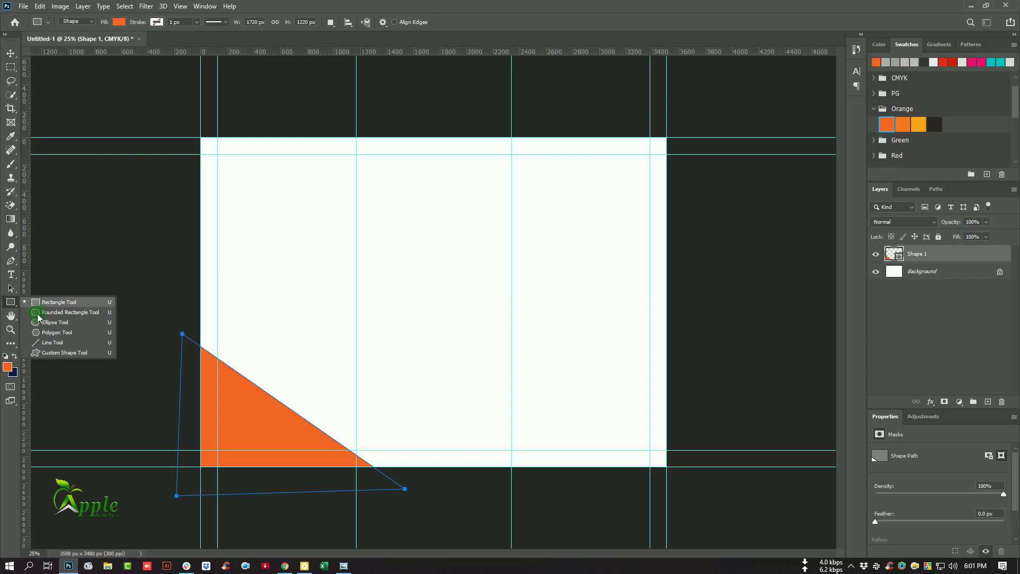
pyautogui.click(56, 333)
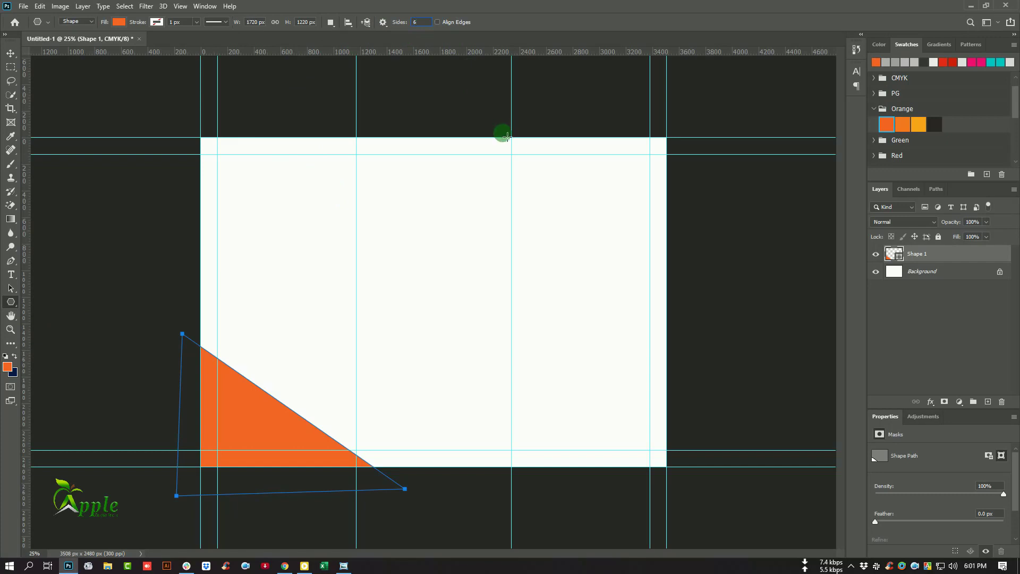
pyautogui.click(475, 124)
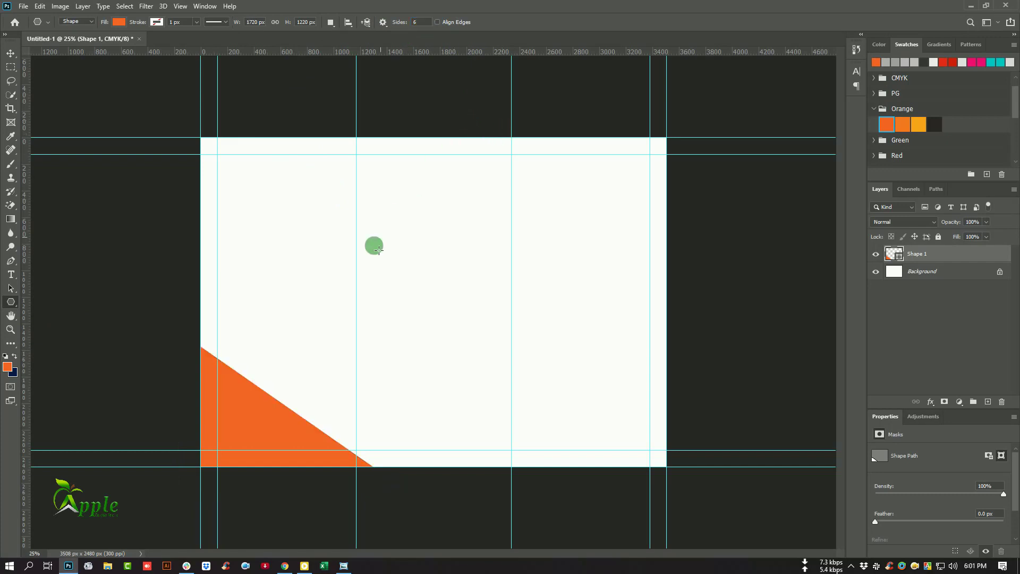
pyautogui.moveTo(246, 254); pyautogui.dragTo(373, 255)
pyautogui.click(11, 53)
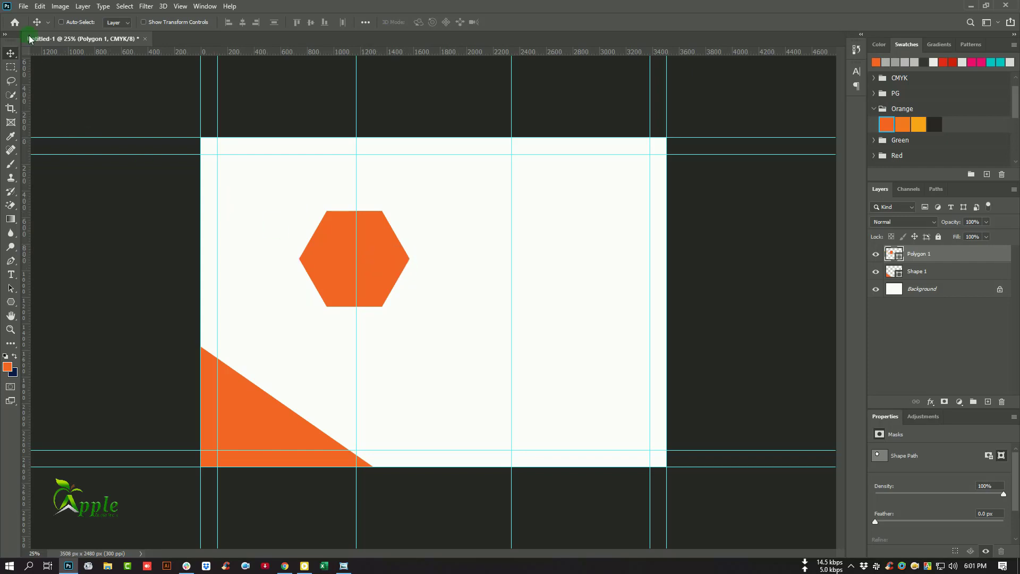
# - Free-transform the hexagon, rotating it about 89.4° so it stands on a point, and nudge it right toward the fold guide
pyautogui.click(37, 6)
pyautogui.click(85, 239)
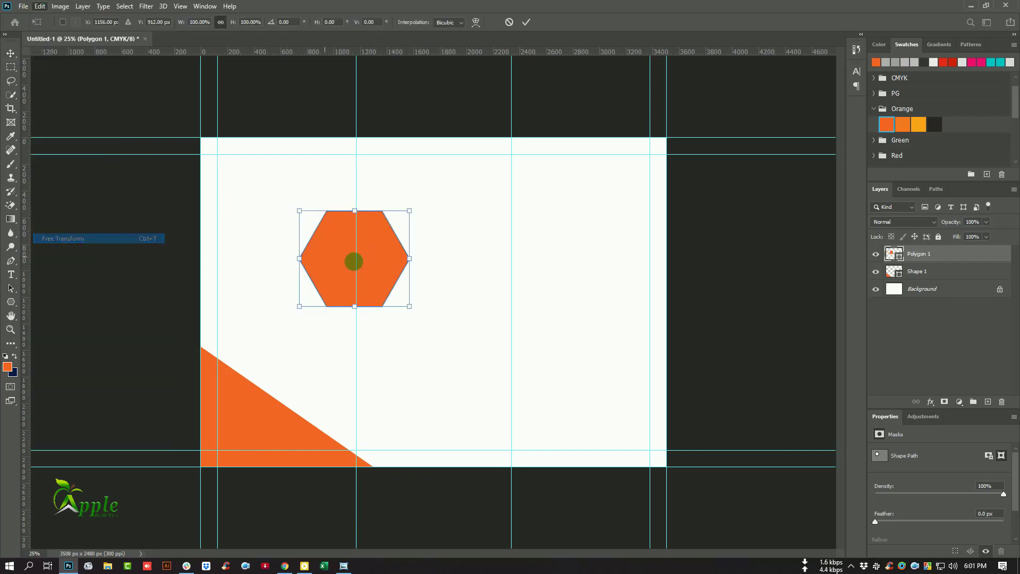
pyautogui.hotkey('ctrl', '+')
pyautogui.hotkey('ctrl', '+')
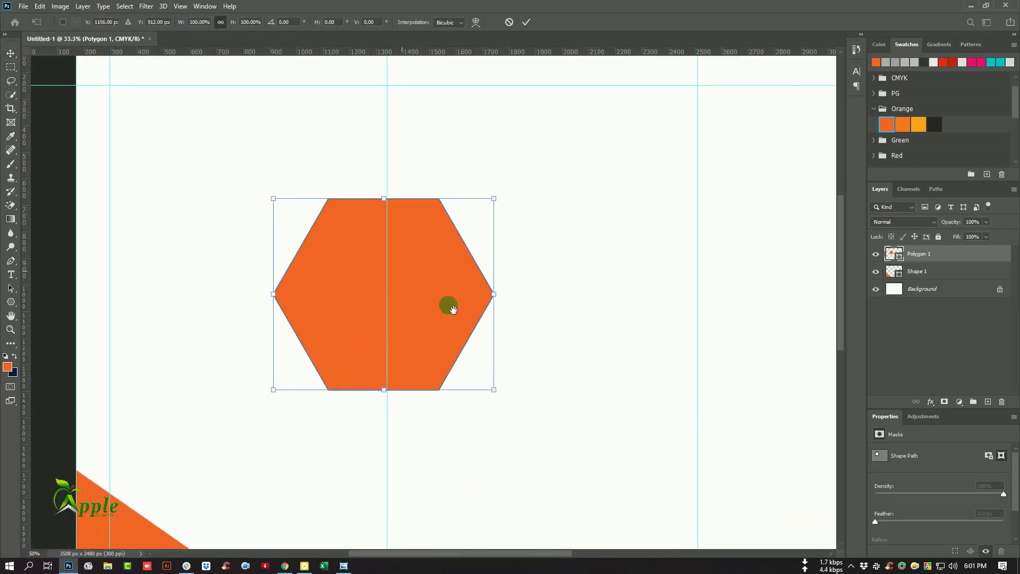
pyautogui.moveTo(516, 244); pyautogui.dragTo(445, 425)
pyautogui.press('Right')
pyautogui.press('Right')
pyautogui.press('Right')
pyautogui.press('Right')
pyautogui.press('Right')
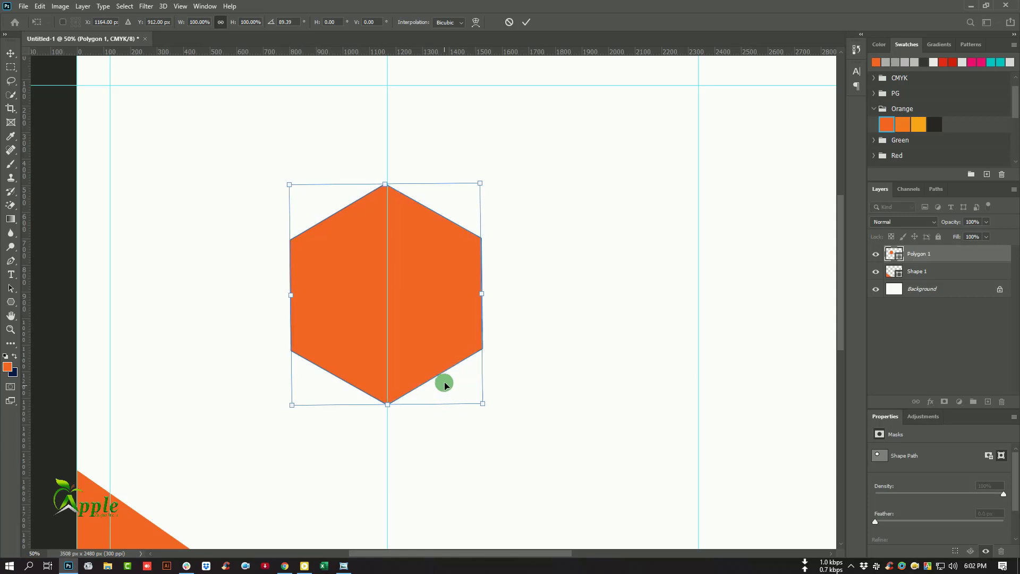
# - Refine the hexagon's rotation to about 90.1°, nudge it right to X 1169 px on the fold guide, and apply the transform
pyautogui.scroll(1, 371, 273)
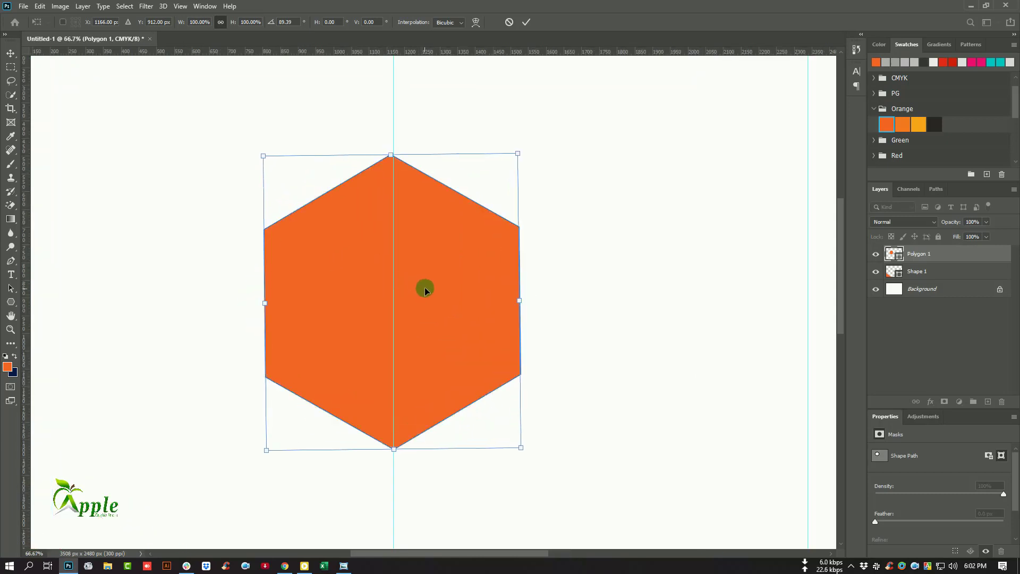
pyautogui.moveTo(555, 265); pyautogui.dragTo(556, 263)
pyautogui.press('Right')
pyautogui.press('Right')
pyautogui.press('Right')
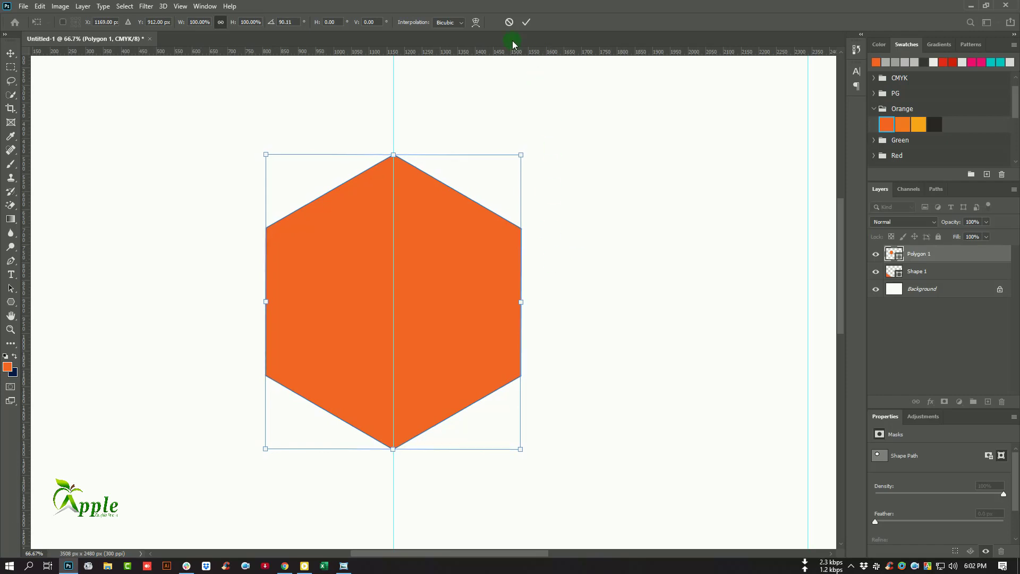
pyautogui.click(527, 24)
# - Move the hexagon down and left so it overlaps the slanted edge of the orange triangle
pyautogui.hotkey('ctrl', '-')
pyautogui.hotkey('ctrl', '-')
pyautogui.hotkey('ctrl', '-')
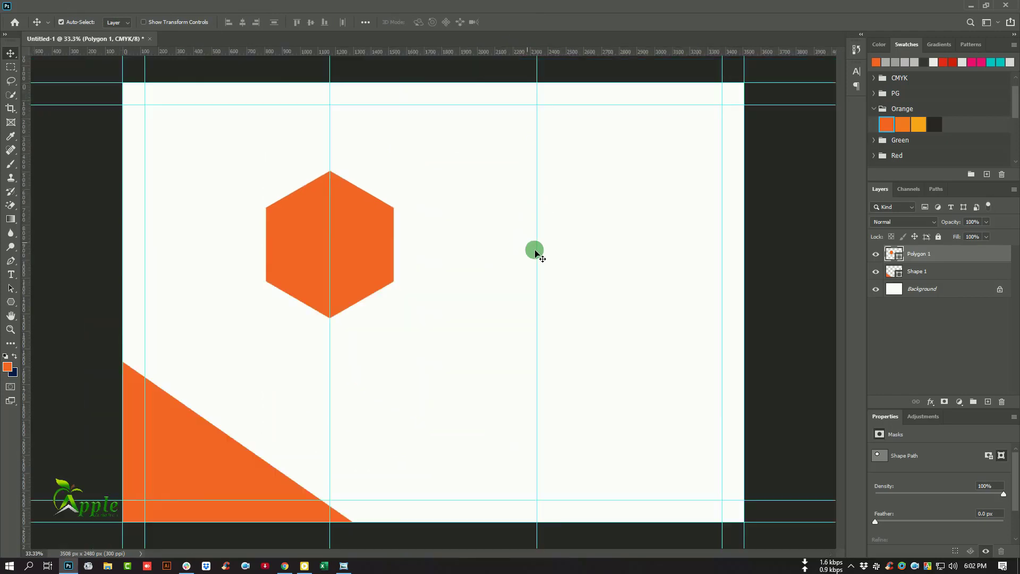
pyautogui.moveTo(387, 250); pyautogui.dragTo(328, 363)
# - Set the hexagon's fill color to light grey ededed
pyautogui.doubleClick(894, 253)
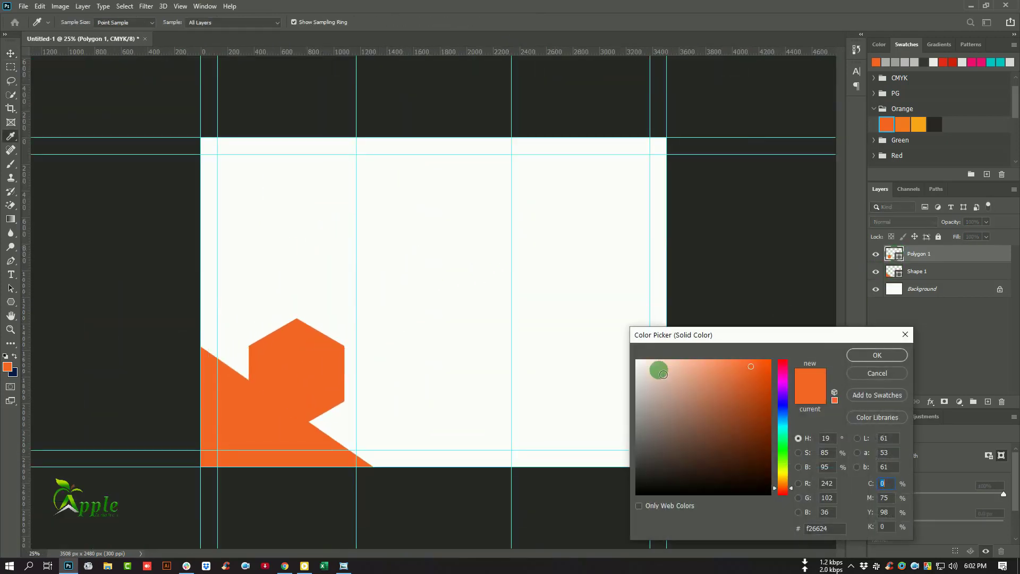
pyautogui.click(639, 365)
pyautogui.moveTo(639, 365); pyautogui.dragTo(641, 358)
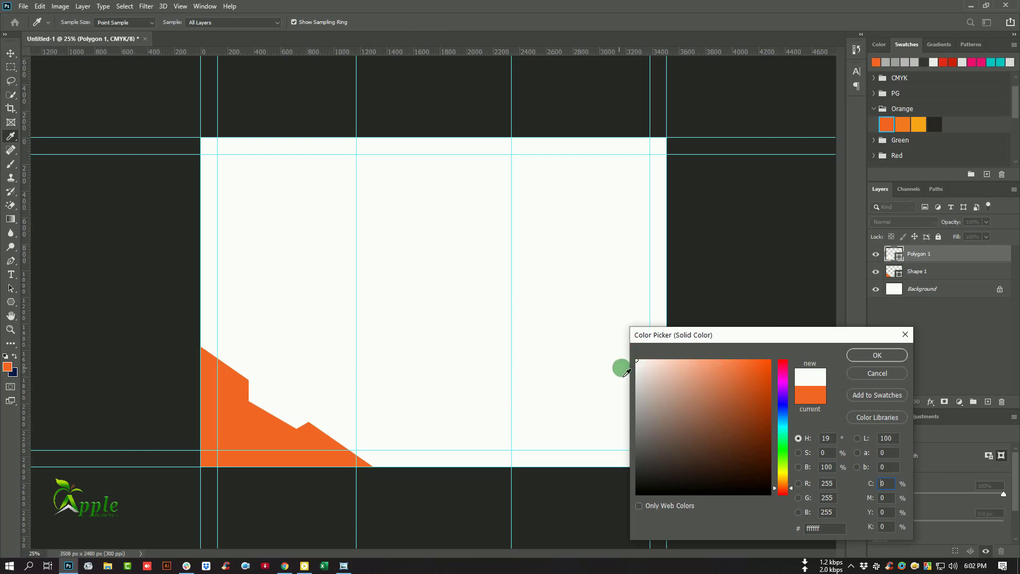
pyautogui.click(641, 373)
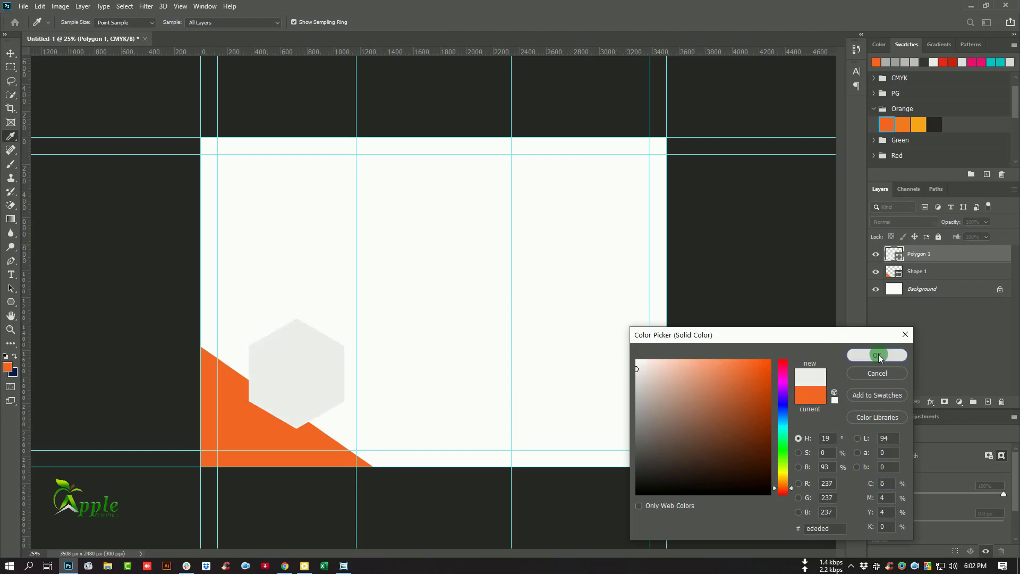
pyautogui.click(879, 355)
# - Nudge the grey hexagon left in large increments toward the middle of the first panel
pyautogui.hotkey('shift', 'Left')
pyautogui.hotkey('shift', 'Left')
pyautogui.hotkey('shift', 'Left')
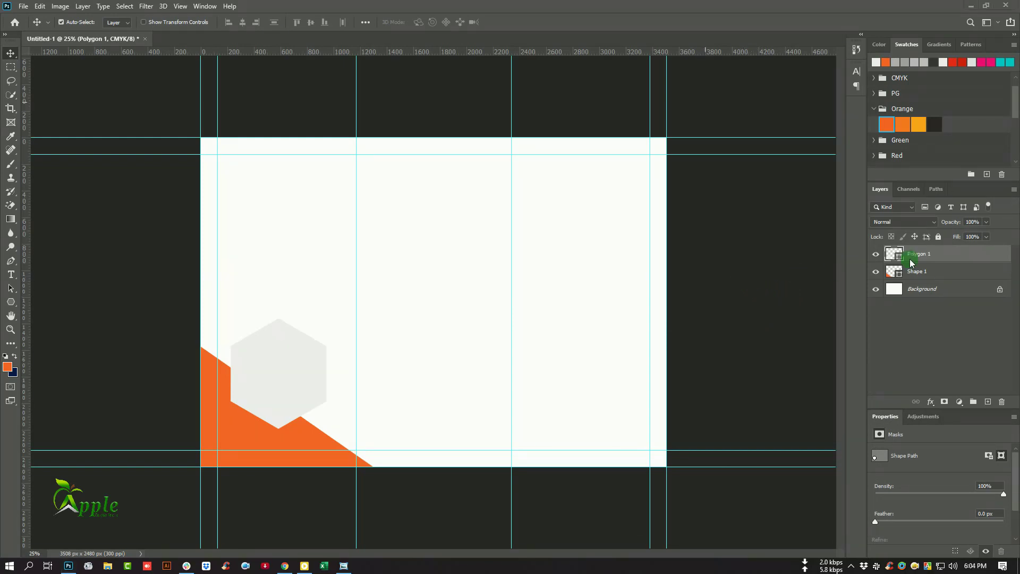
# - Duplicate the grey hexagon layer, keeping the copy's fill color
pyautogui.moveTo(947, 257); pyautogui.dragTo(987, 401)
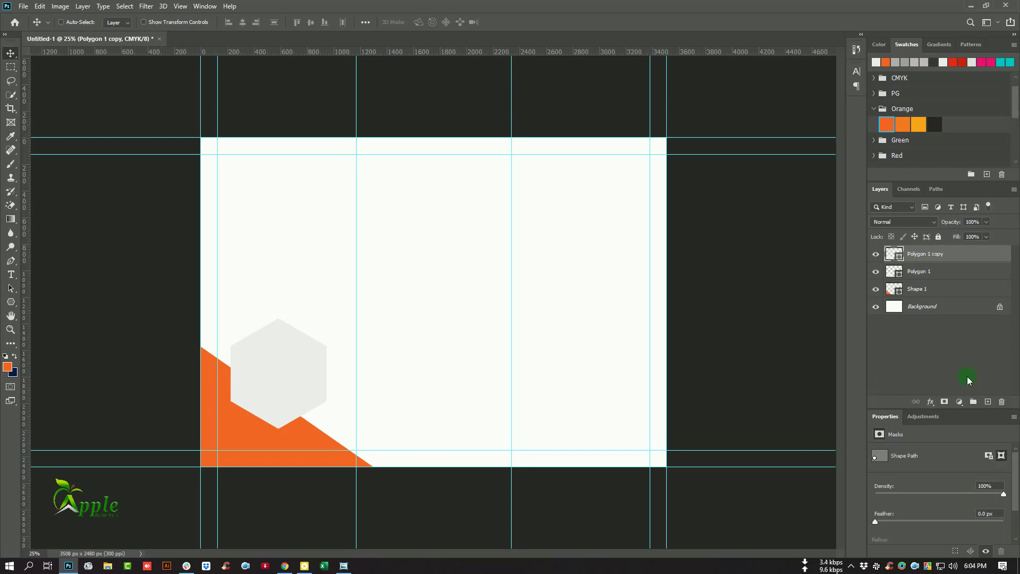
pyautogui.doubleClick(897, 256)
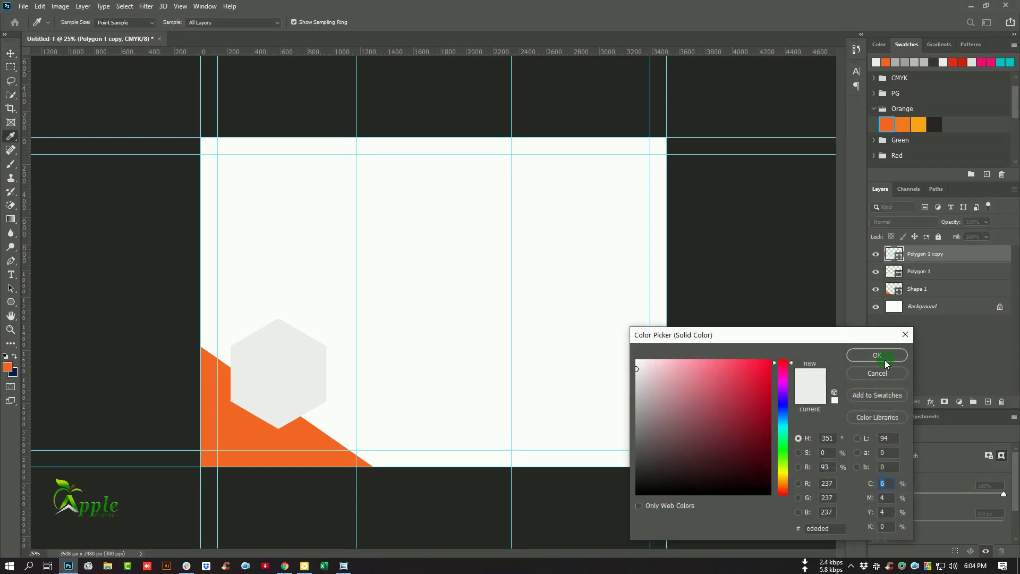
pyautogui.click(877, 374)
# - Recolor the lower hexagon, Polygon 1, with an orange slightly darker than the corner triangle's
pyautogui.click(899, 273)
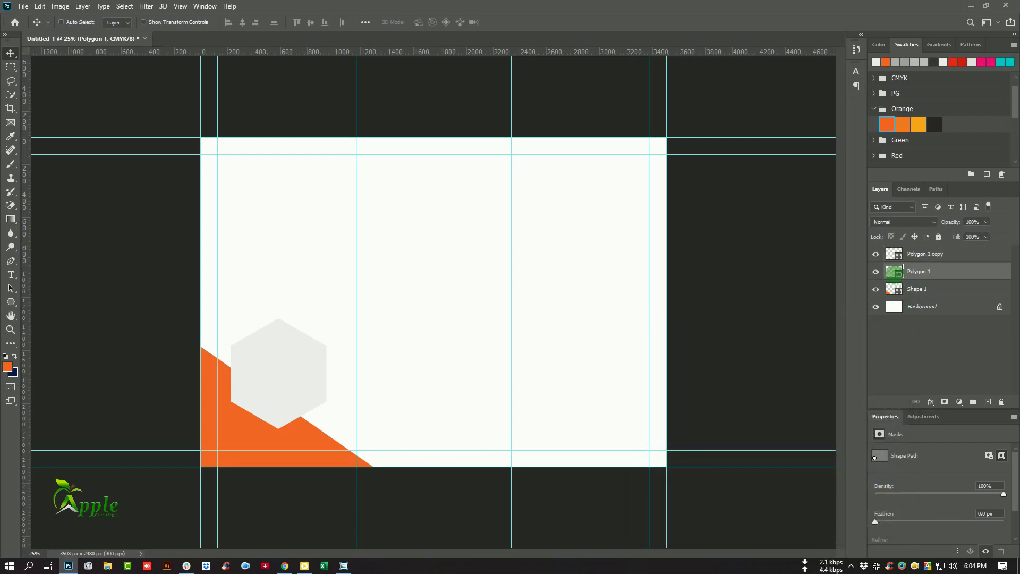
pyautogui.doubleClick(895, 271)
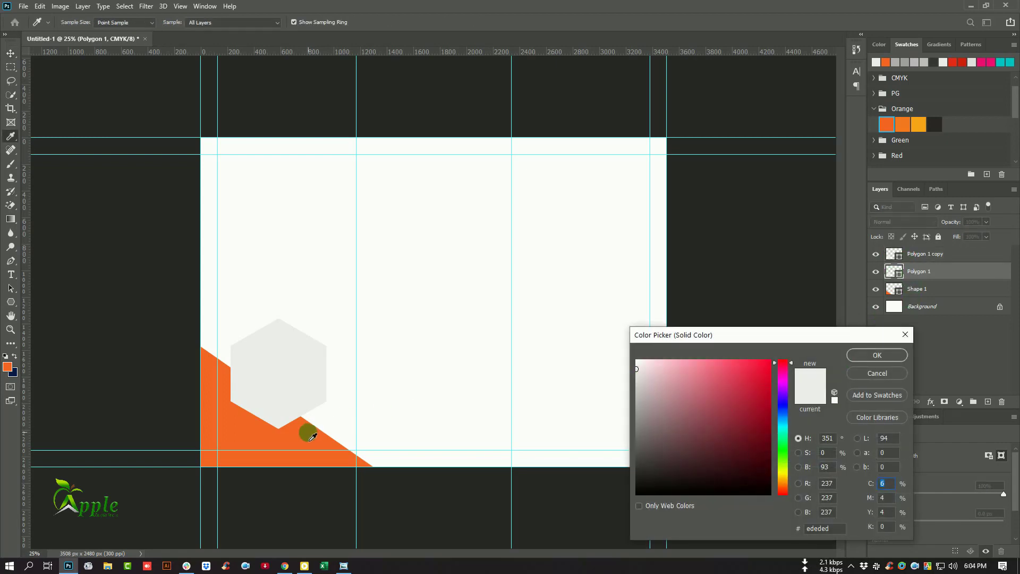
pyautogui.moveTo(311, 437)
pyautogui.mouseDown()
pyautogui.moveTo(648, 416)
pyautogui.moveTo(766, 389)
pyautogui.mouseUp()
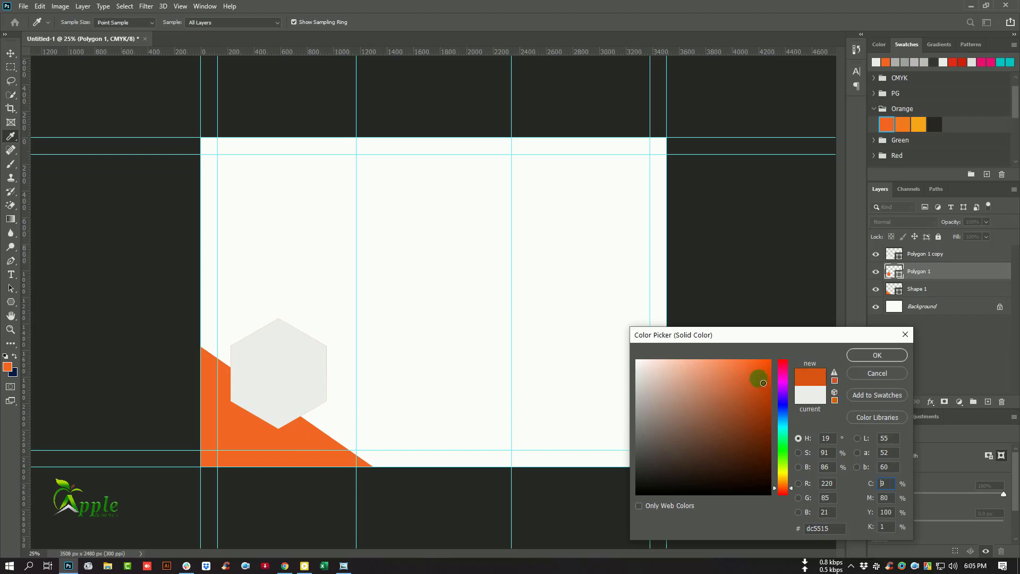
pyautogui.click(273, 430)
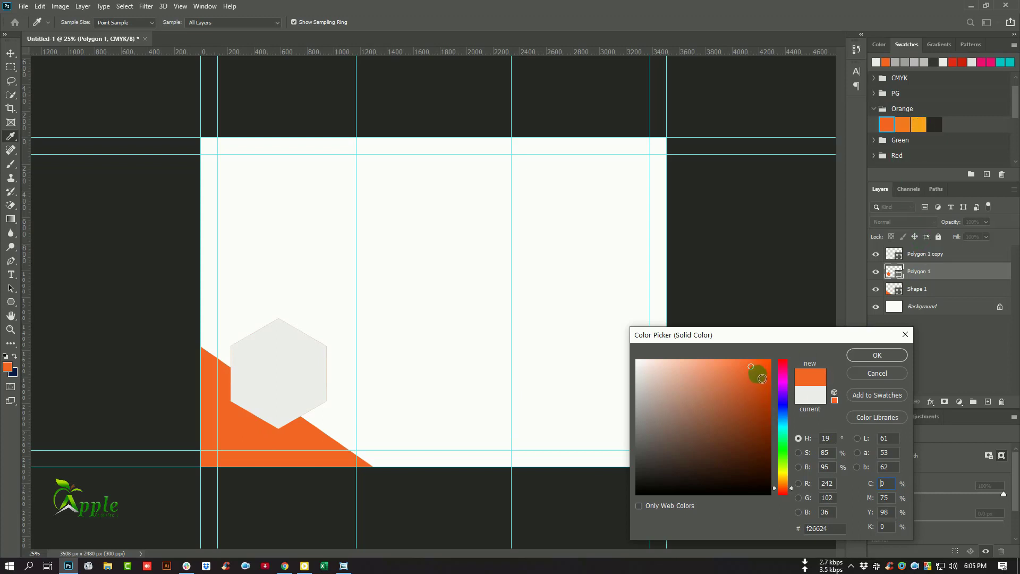
pyautogui.click(758, 374)
pyautogui.click(878, 356)
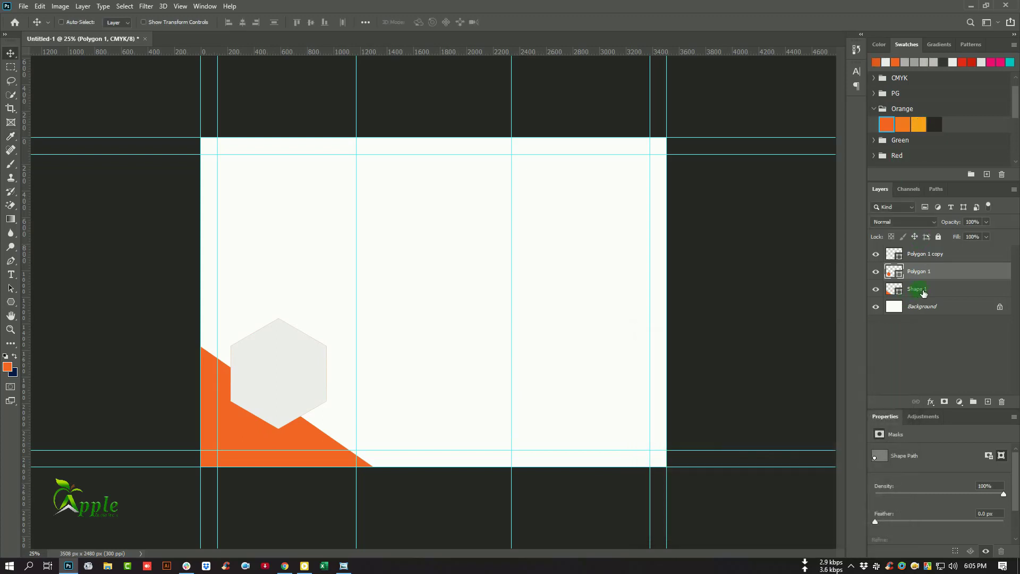
# - Scale the darker orange hexagon up slightly about its center to form an even rim around the grey hexagon
pyautogui.click(39, 8)
pyautogui.click(91, 241)
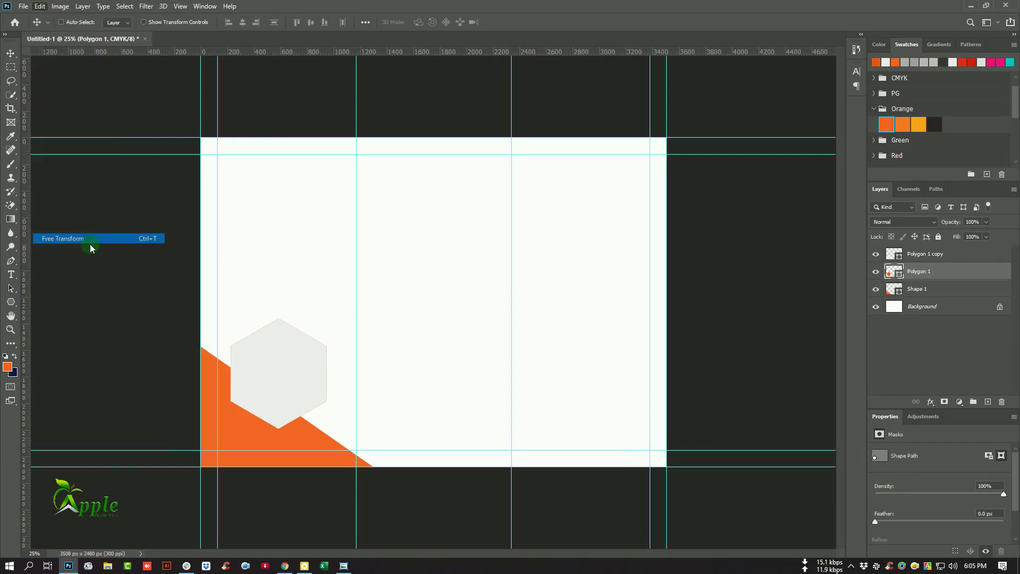
pyautogui.moveTo(329, 429); pyautogui.dragTo(335, 433)
pyautogui.click(527, 22)
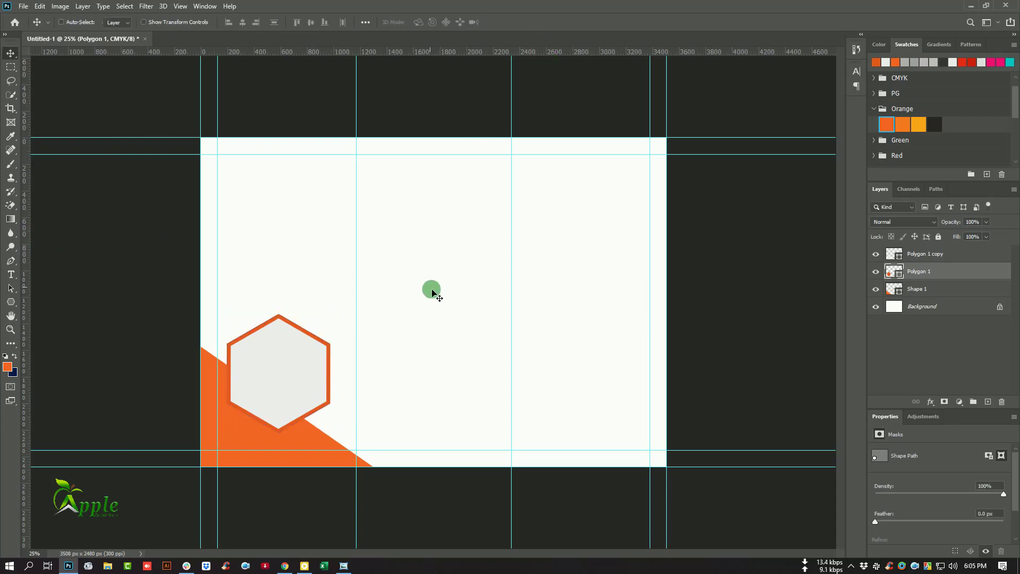
# - Clip the darker orange hexagon to the orange triangle layer beneath it with a clipping mask
pyautogui.rightClick(915, 272)
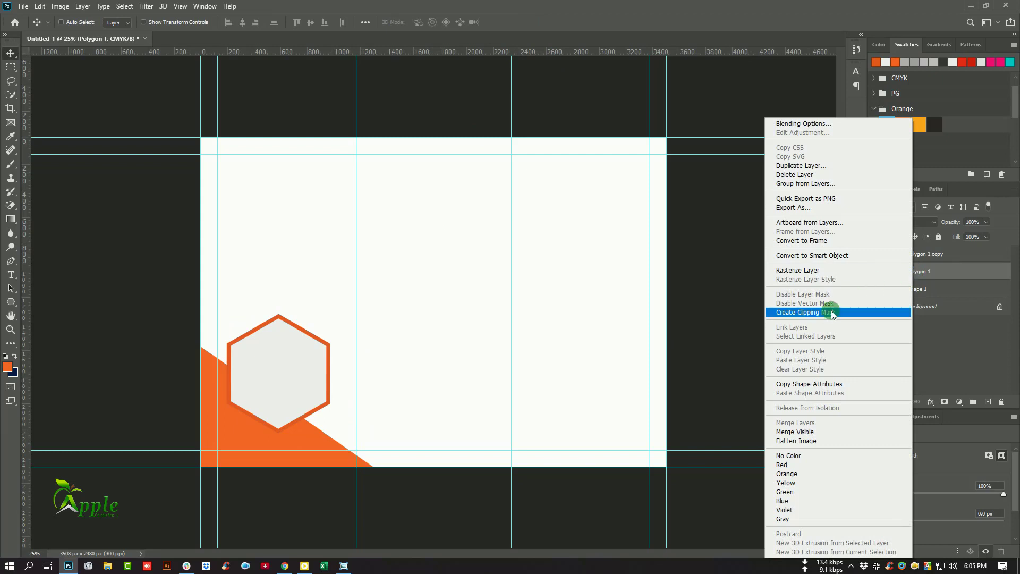
pyautogui.click(814, 312)
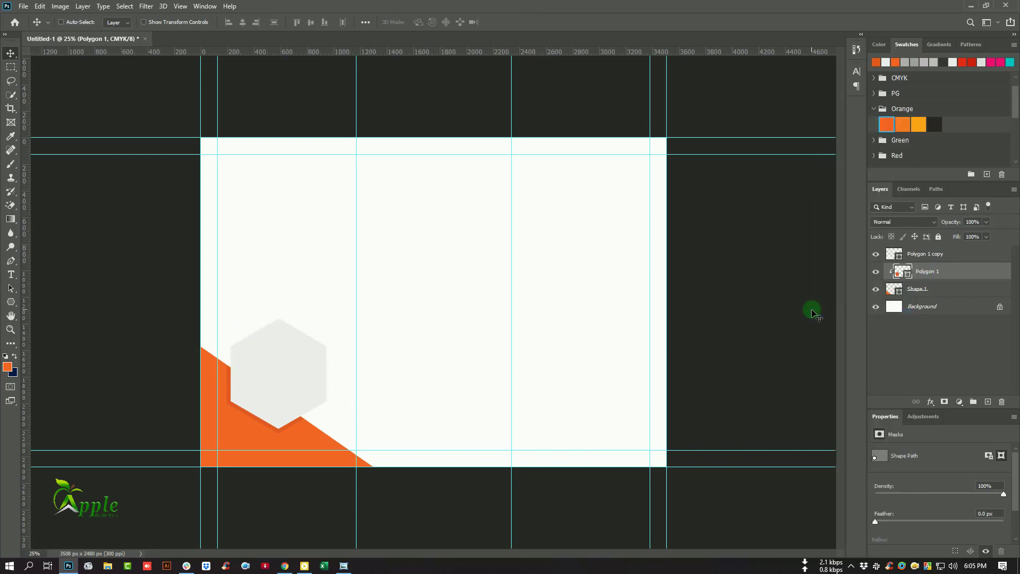
pyautogui.hotkey('ctrl', '+')
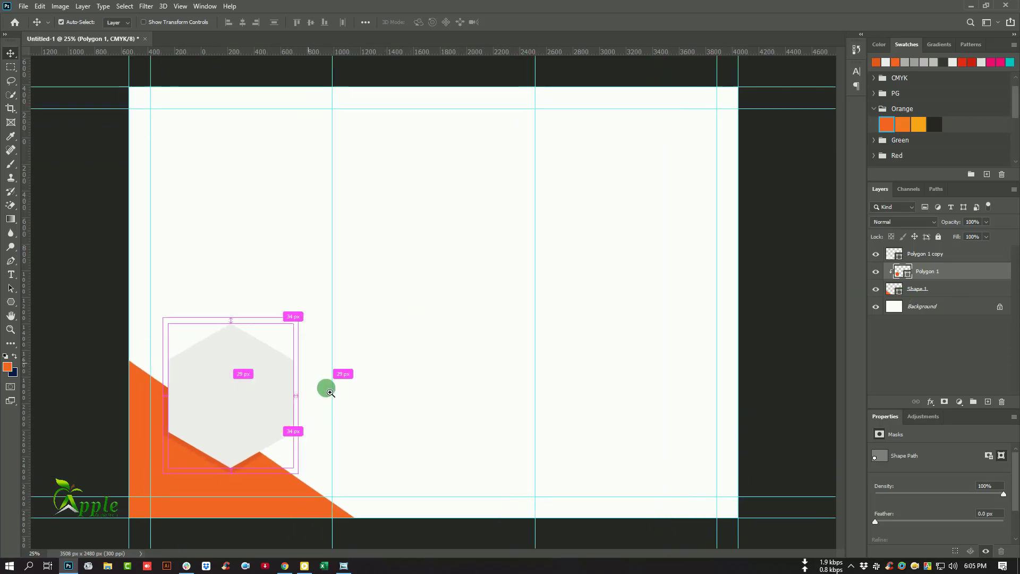
pyautogui.hotkey('ctrl', '-')
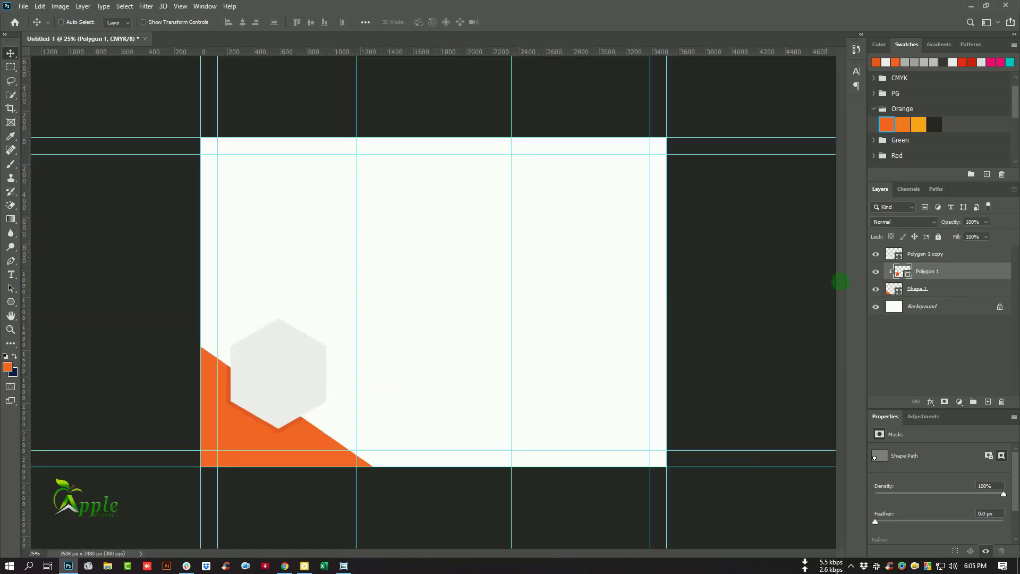
# - Duplicate the grey hexagon and scale the copy down slightly about its center, leaving a thin grey border around it
pyautogui.click(929, 270)
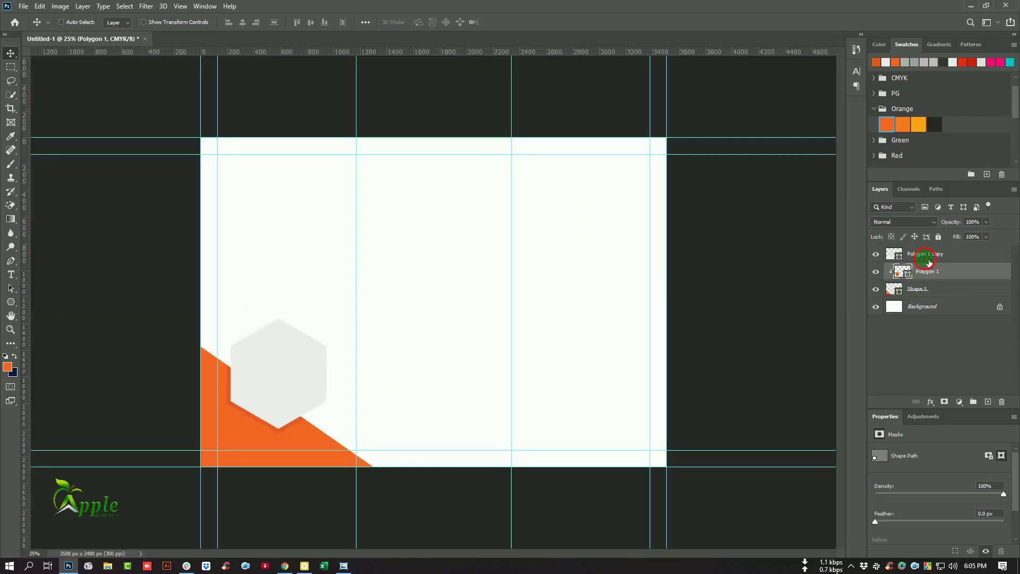
pyautogui.moveTo(930, 254); pyautogui.dragTo(988, 401)
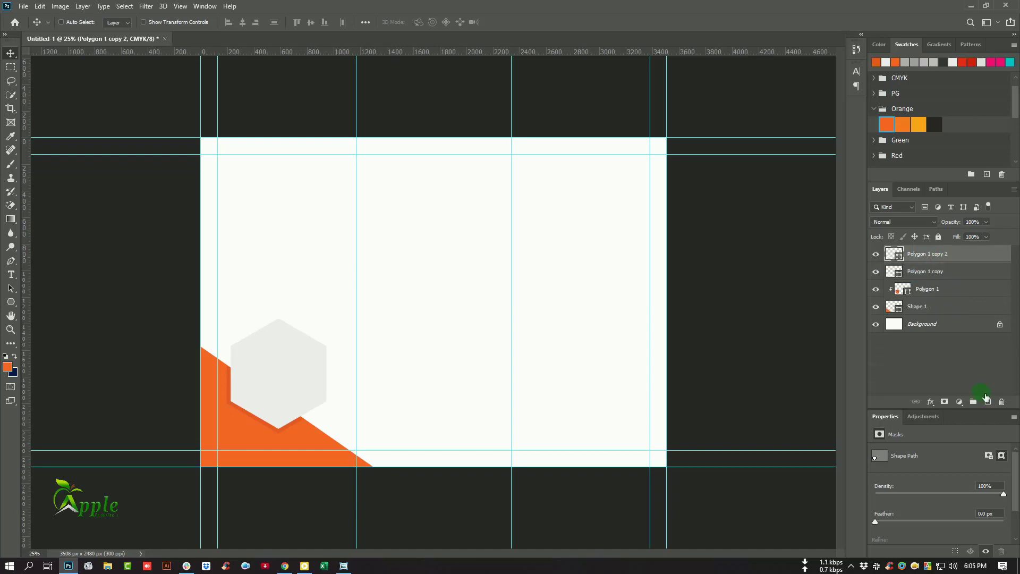
pyautogui.click(42, 6)
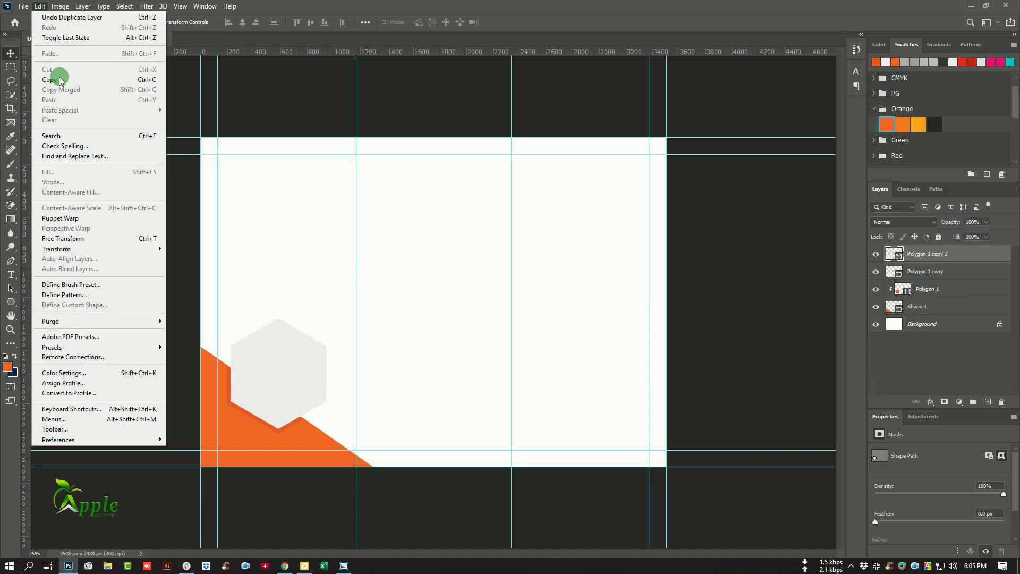
pyautogui.click(77, 239)
pyautogui.hotkey('ctrl', '+')
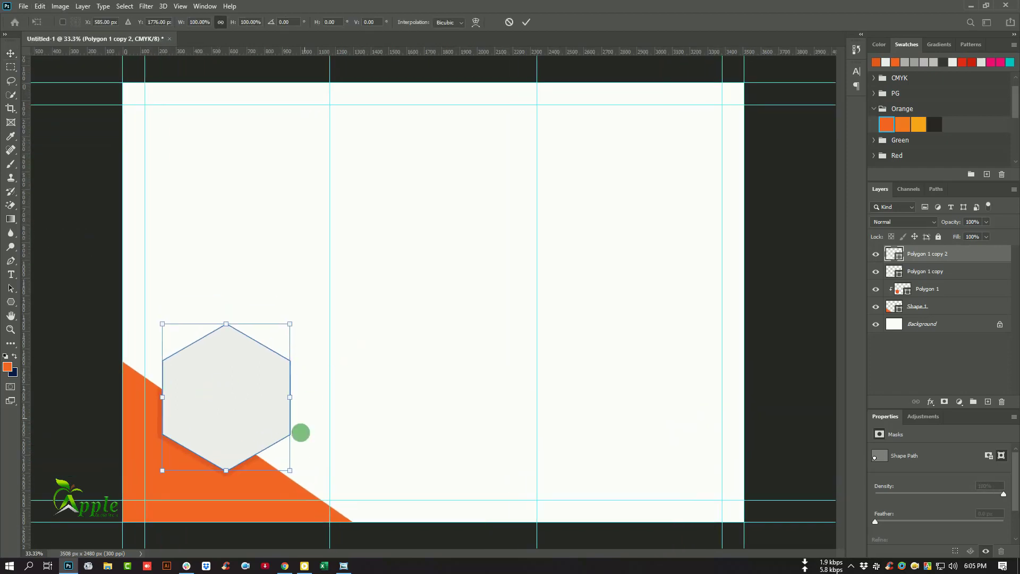
pyautogui.hotkey('ctrl', '+')
pyautogui.moveTo(378, 433); pyautogui.dragTo(551, 402)
pyautogui.click(525, 24)
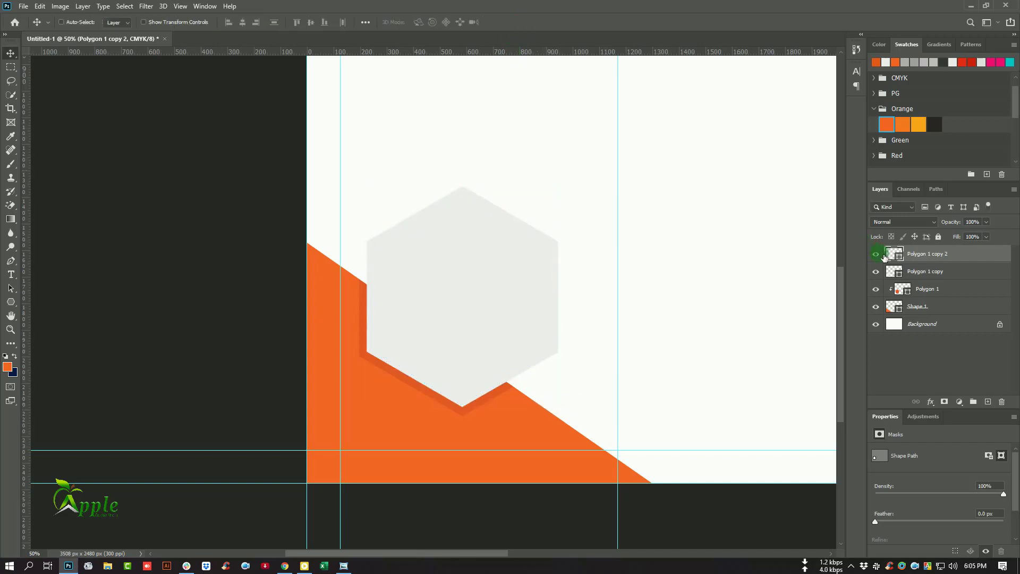
# - Set the inner hexagon copy's fill color to white ffffff
pyautogui.doubleClick(896, 257)
pyautogui.click(546, 159)
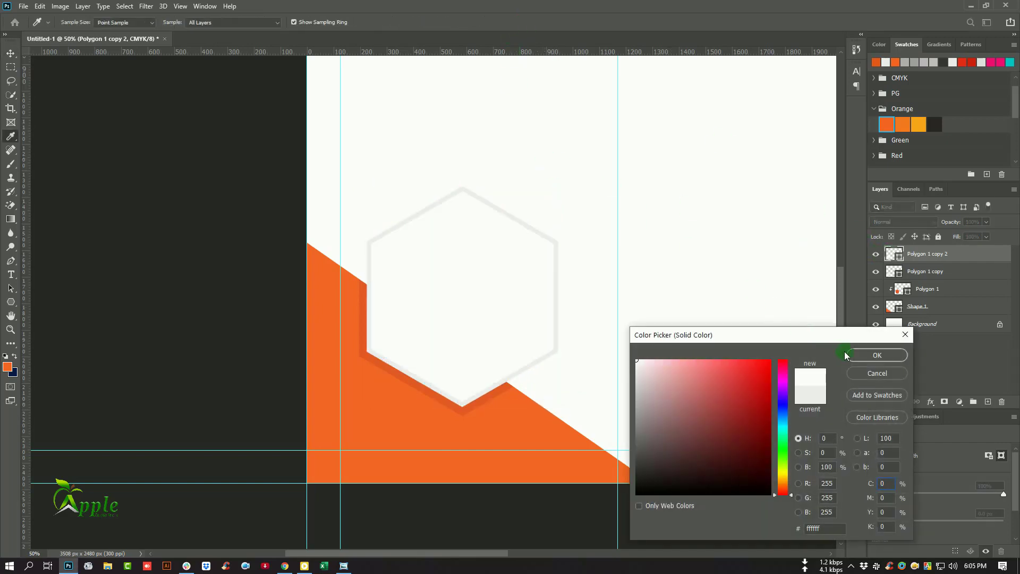
pyautogui.click(862, 356)
# - Group the white and grey hexagon layers and name the group "Your Image Here"
pyautogui.hotkey('ctrl', '-')
pyautogui.keyDown('shift'); pyautogui.click(925, 271); pyautogui.keyUp('shift')
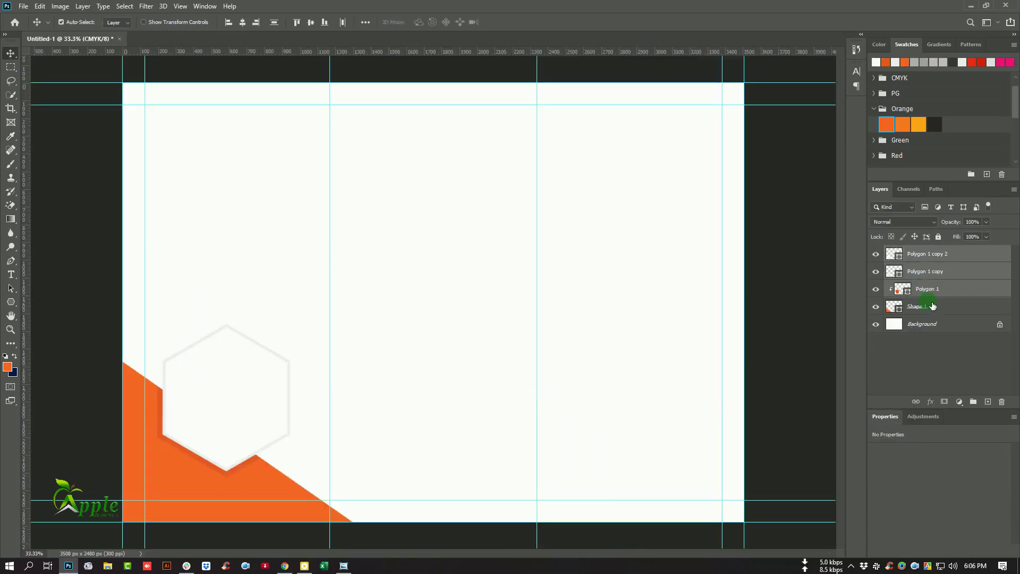
pyautogui.click(974, 402)
pyautogui.doubleClick(918, 253)
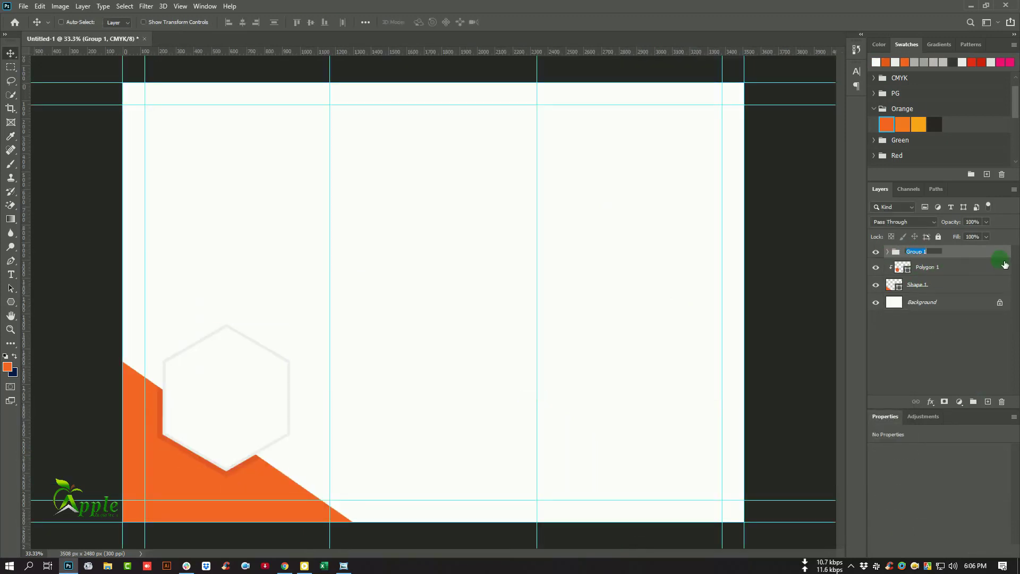
pyautogui.write('Your Image Here')
pyautogui.press('Return')
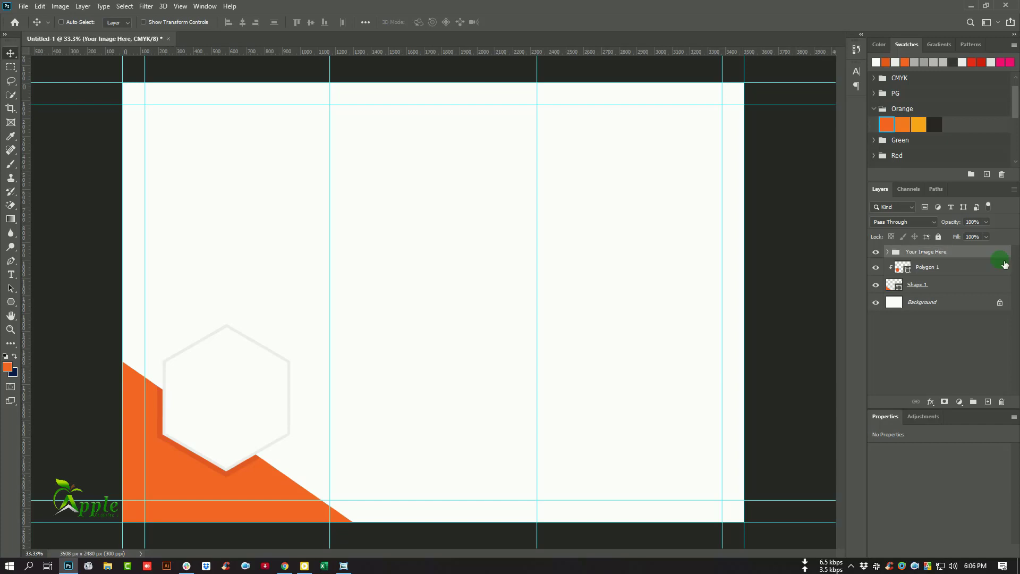
# - Group the darker orange hexagon with the orange triangle and name the group "Design Left"
pyautogui.click(950, 270)
pyautogui.keyDown('shift'); pyautogui.click(948, 287); pyautogui.keyUp('shift')
pyautogui.hotkey('ctrl', 'g')
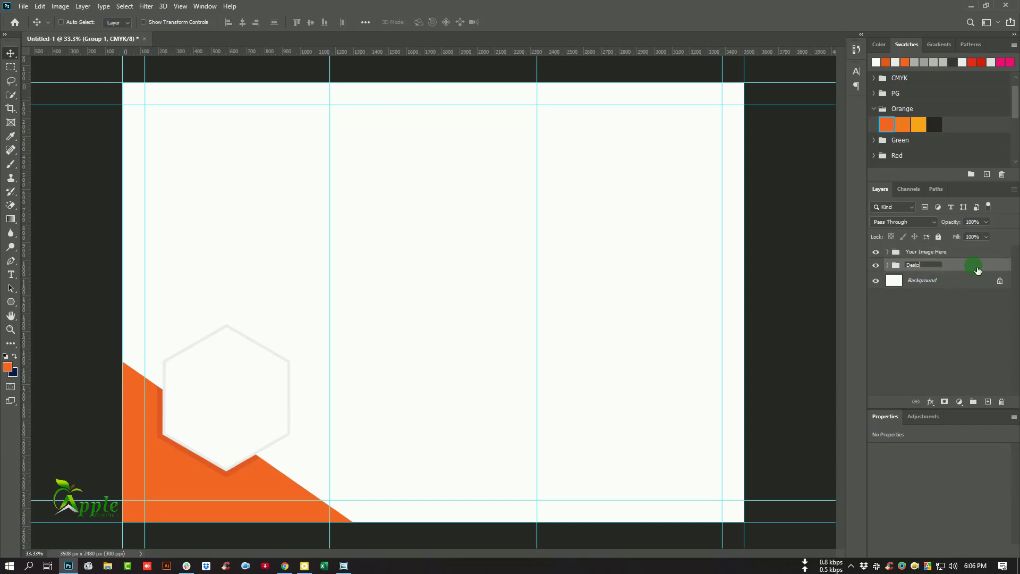
pyautogui.write('Design Left')
pyautogui.press('Return')
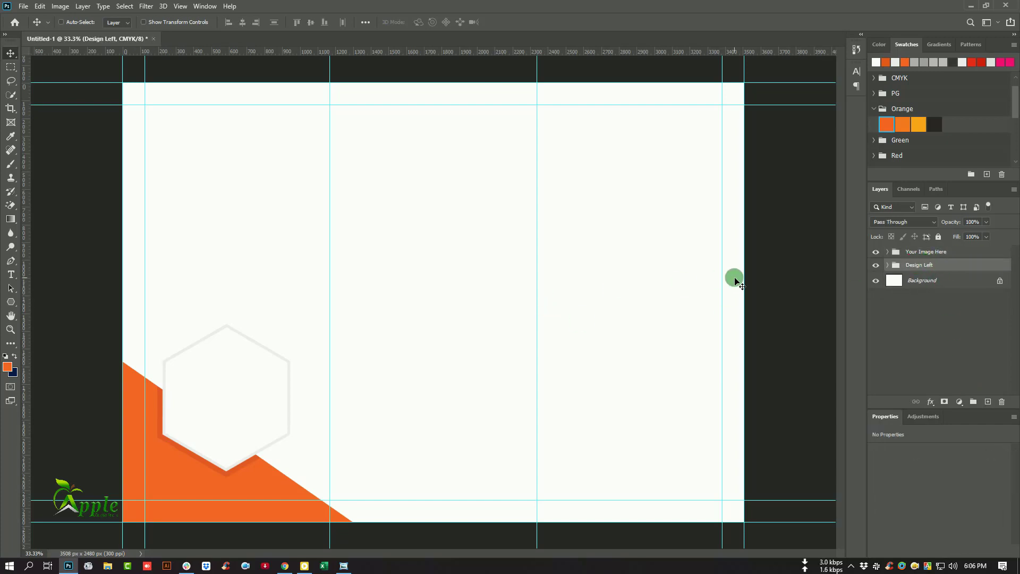
# - Duplicate the white hexagon, place the copy above the "Your Image Here" group, and move it to the upper middle panel
pyautogui.click(887, 252)
pyautogui.click(963, 270)
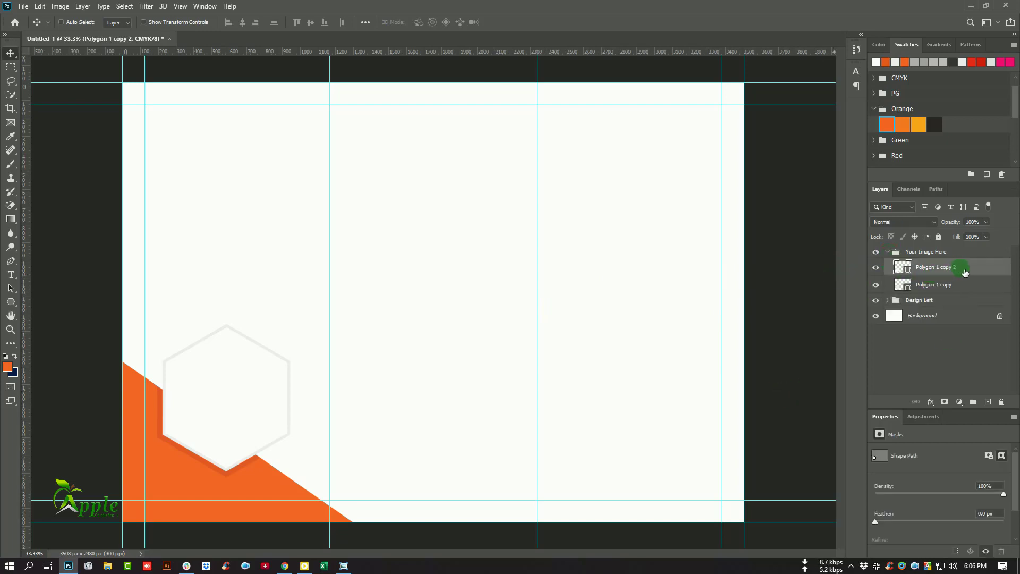
pyautogui.moveTo(965, 273); pyautogui.dragTo(988, 401)
pyautogui.moveTo(928, 272); pyautogui.dragTo(905, 258)
pyautogui.click(889, 270)
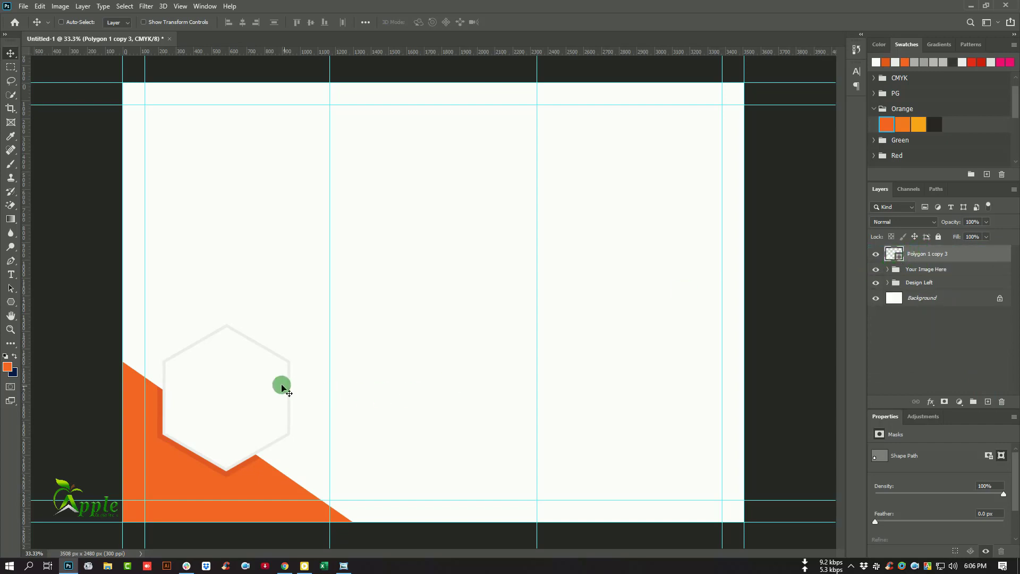
pyautogui.moveTo(283, 385); pyautogui.dragTo(518, 219)
# - Change the middle panel hexagon's fill color from white to a light grey
pyautogui.doubleClick(901, 258)
pyautogui.click(638, 380)
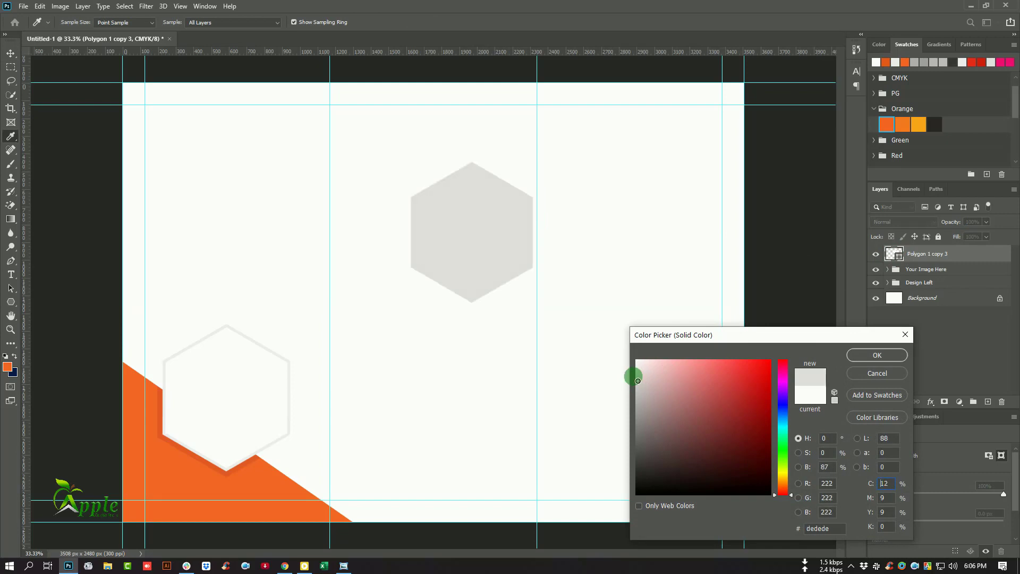
pyautogui.click(872, 355)
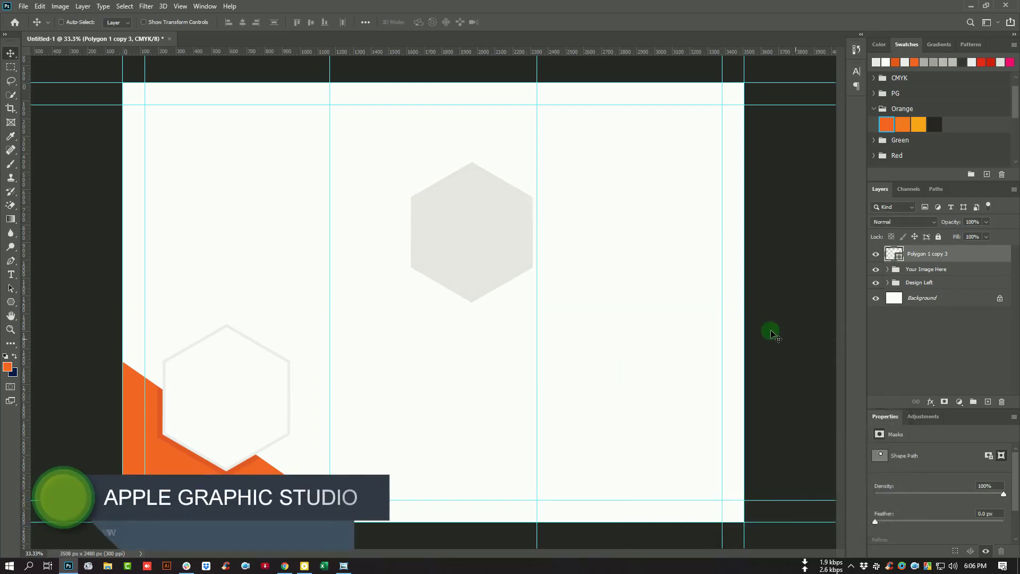
pyautogui.hotkey('ctrl', '-')
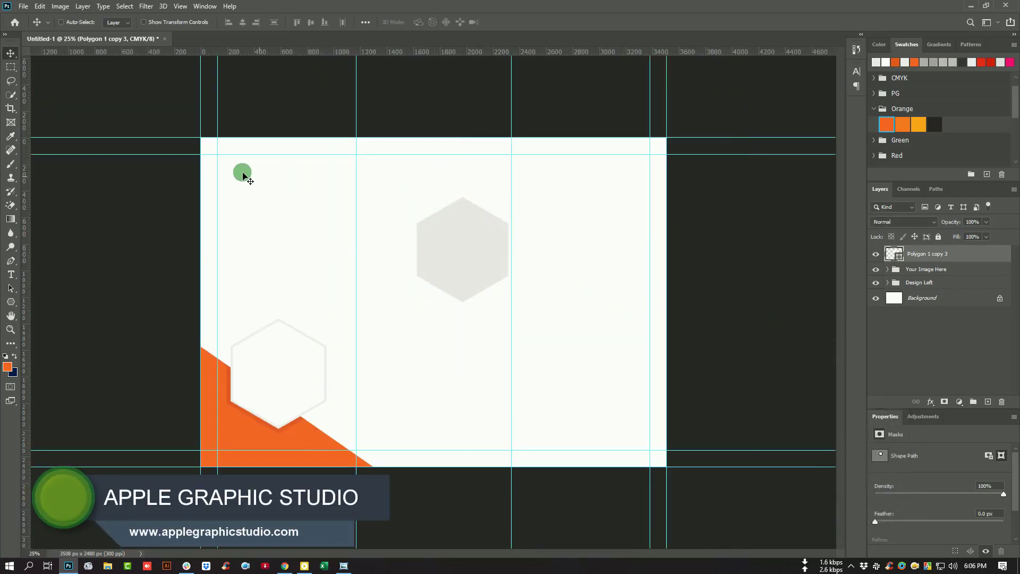
pyautogui.click(40, 6)
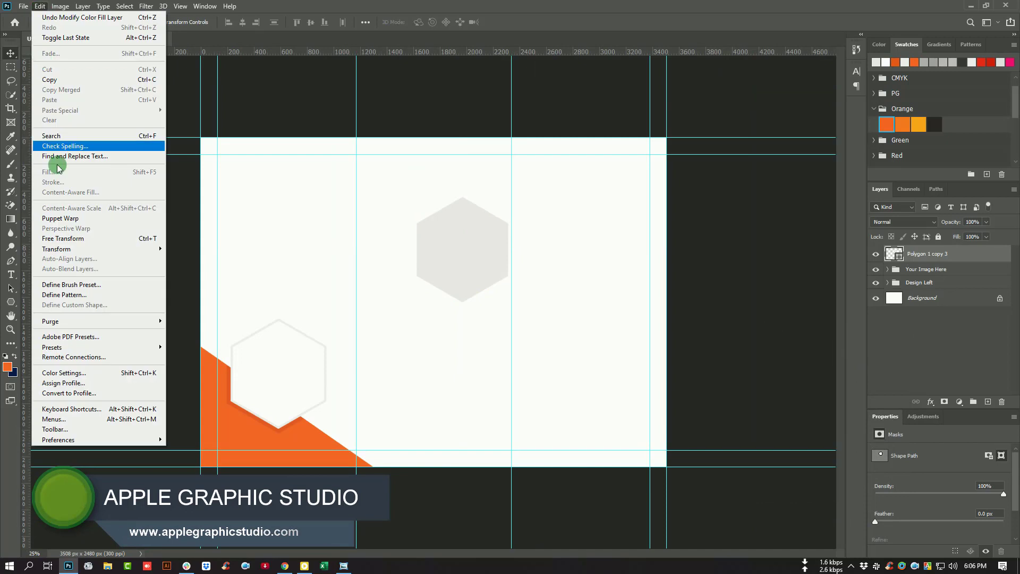
pyautogui.click(61, 238)
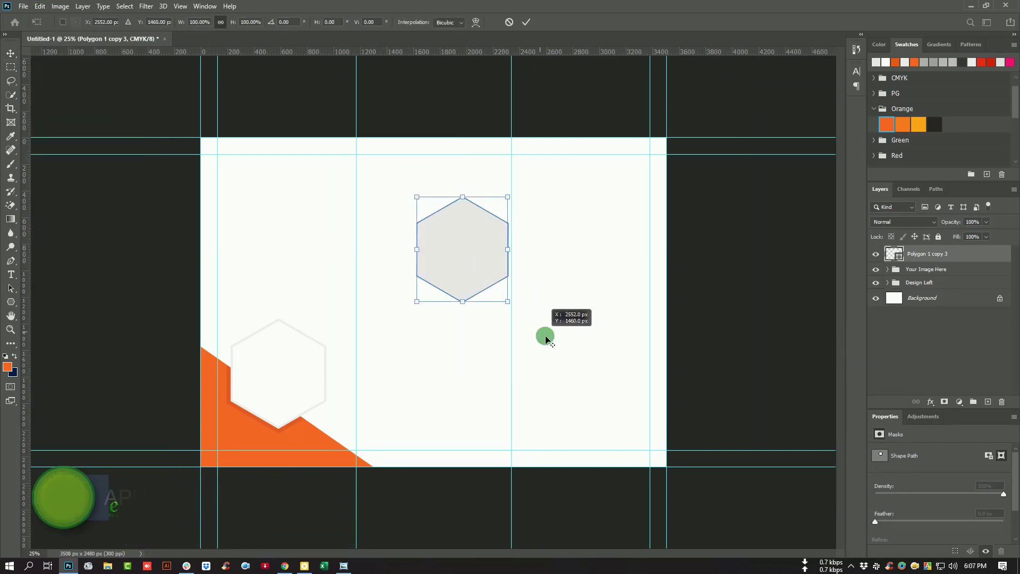
pyautogui.click(509, 22)
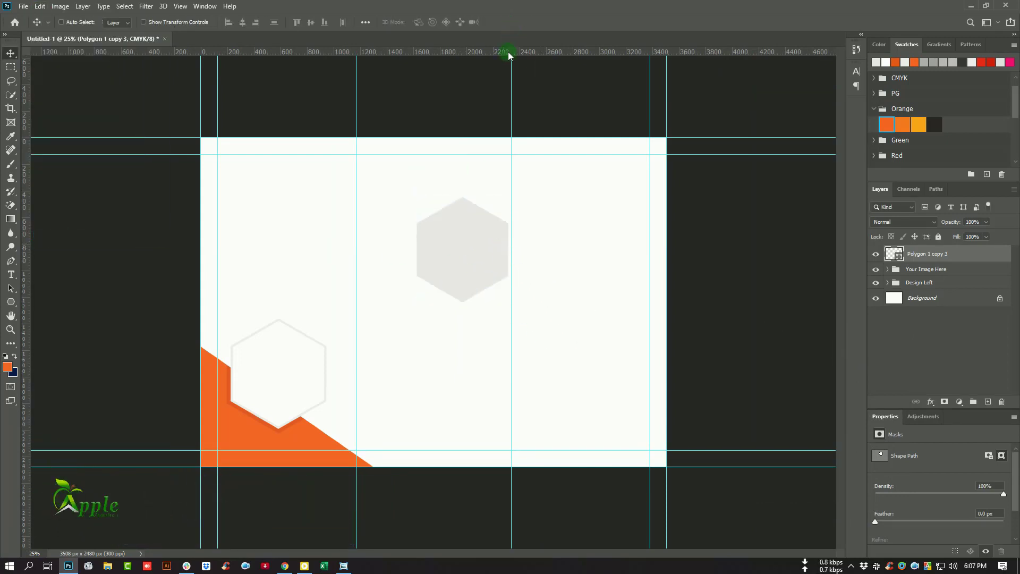
# - Scale the light grey hexagon to about 341%, centered on the second fold guide at the page's upper edge, spanning the second and third panels
pyautogui.click(41, 6)
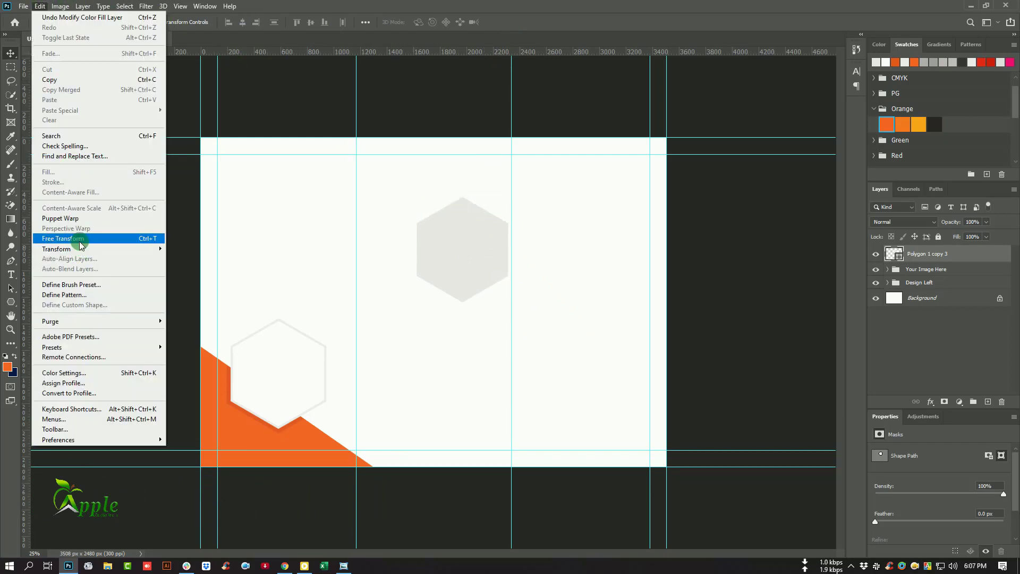
pyautogui.click(78, 240)
pyautogui.moveTo(508, 301); pyautogui.dragTo(584, 387)
pyautogui.moveTo(463, 289); pyautogui.dragTo(511, 174)
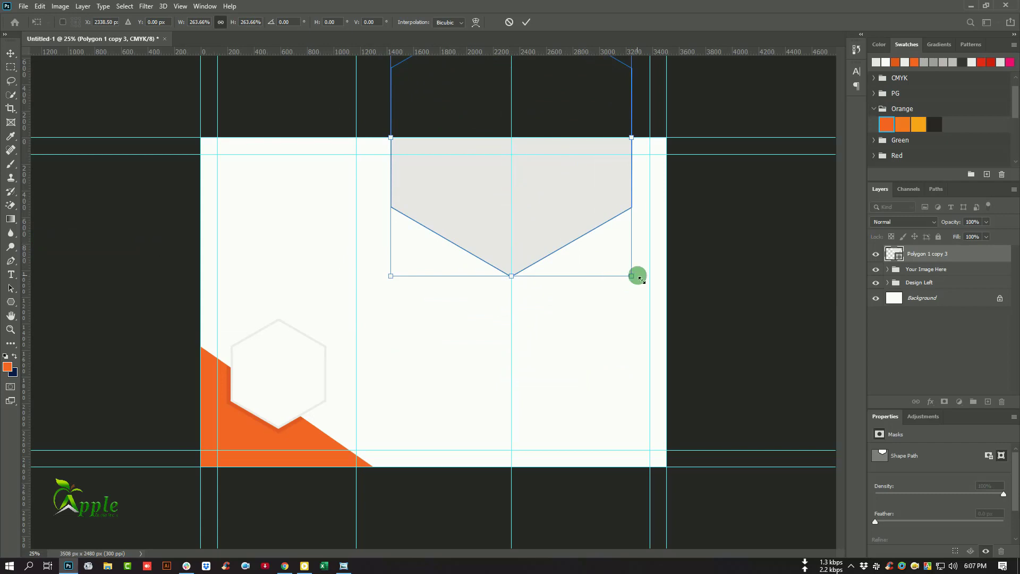
pyautogui.moveTo(637, 278); pyautogui.dragTo(677, 317)
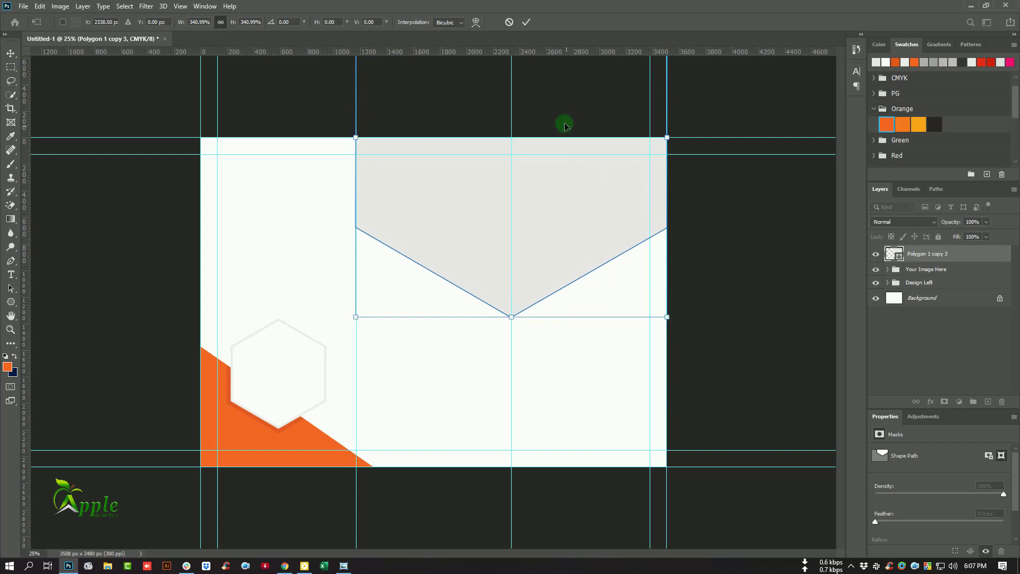
pyautogui.click(527, 22)
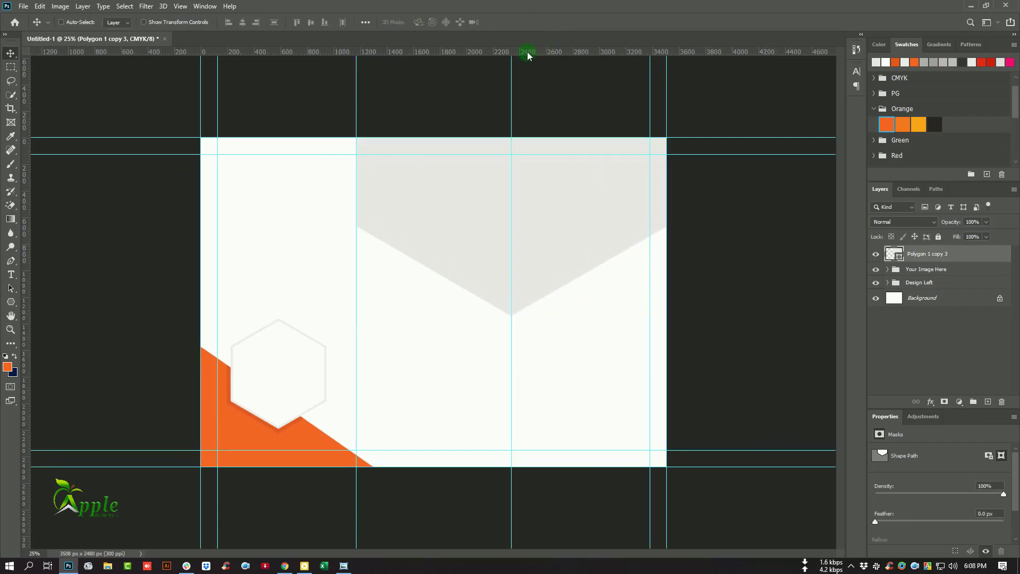
# - Add horizontal guides at about 660 px, level with the large hexagon's side corners, and at its lower tip
pyautogui.moveTo(528, 51); pyautogui.dragTo(551, 229)
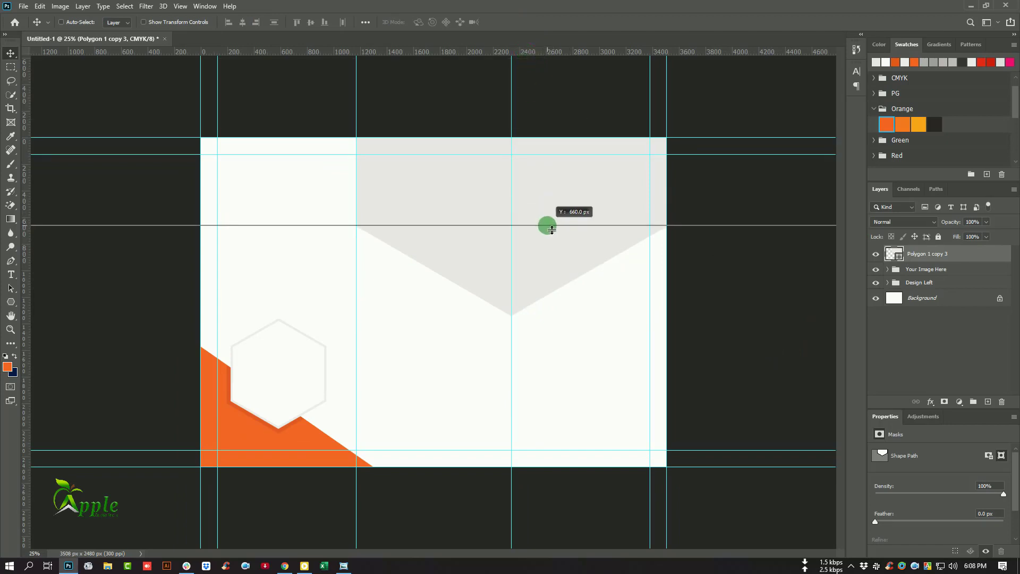
pyautogui.moveTo(551, 229); pyautogui.dragTo(552, 229)
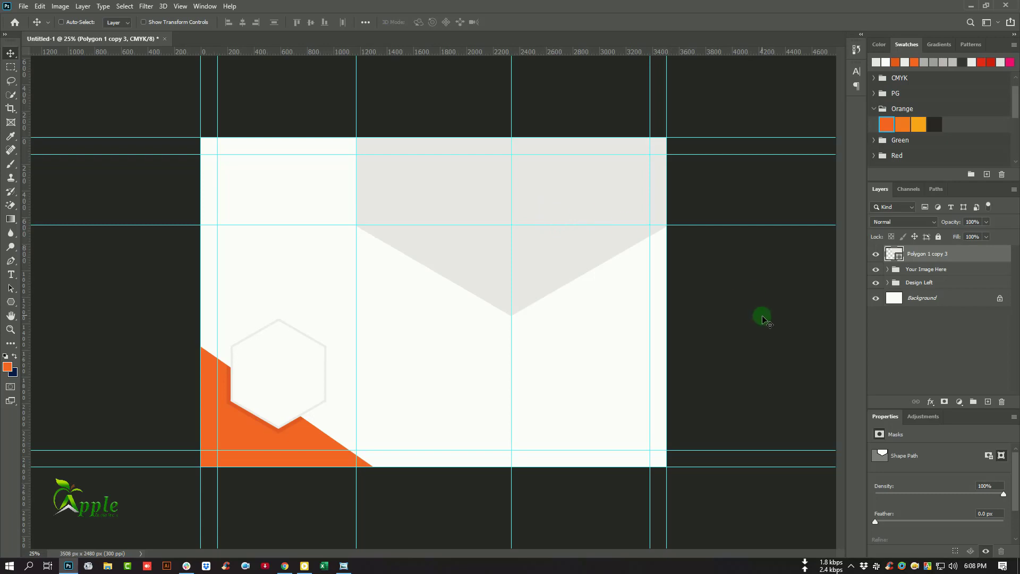
pyautogui.moveTo(484, 52); pyautogui.dragTo(507, 319)
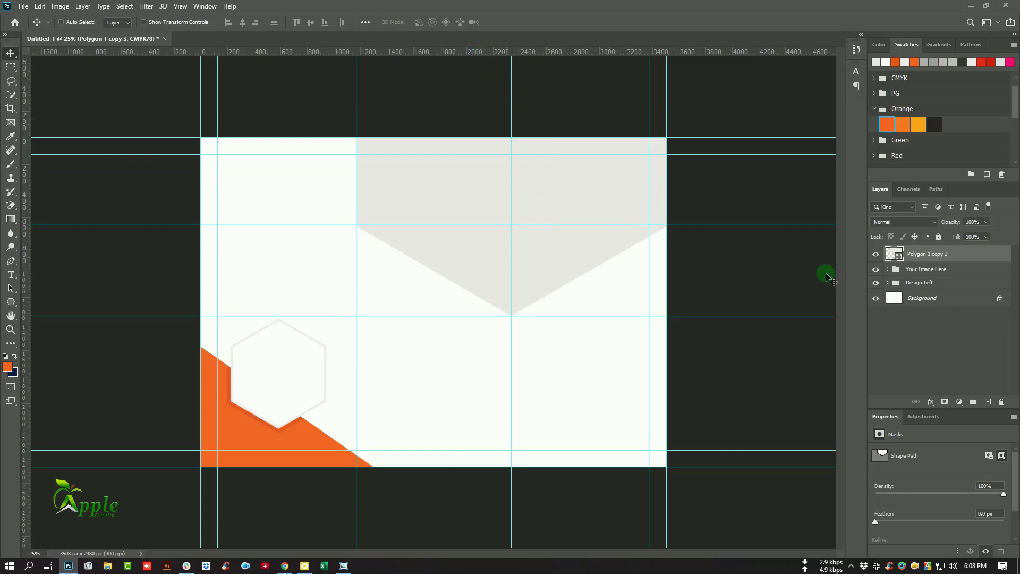
# - Create a new empty layer between the large grey hexagon and the "Your Image Here" group, ready for the Pen tool
pyautogui.click(11, 261)
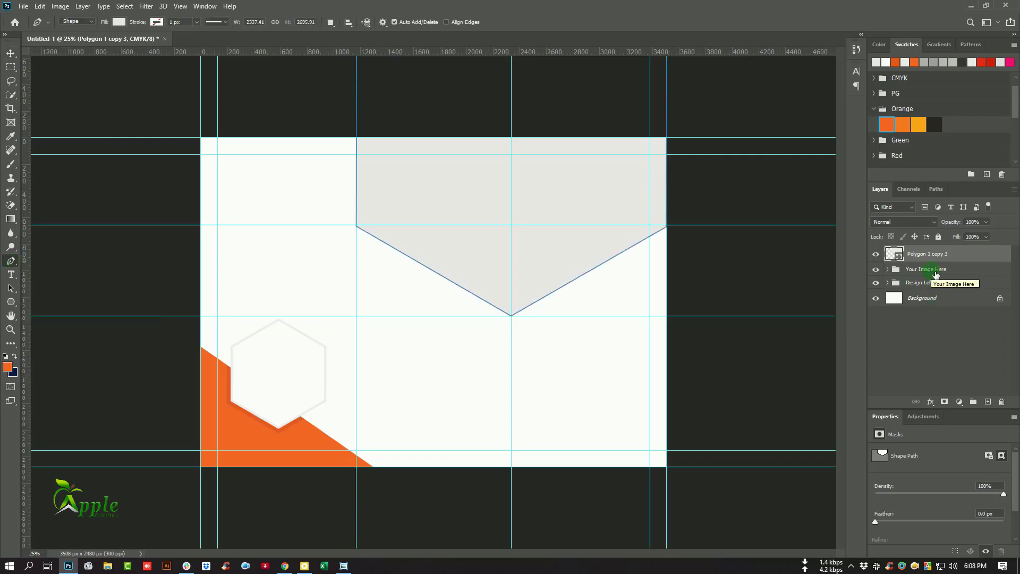
pyautogui.click(936, 275)
pyautogui.click(988, 402)
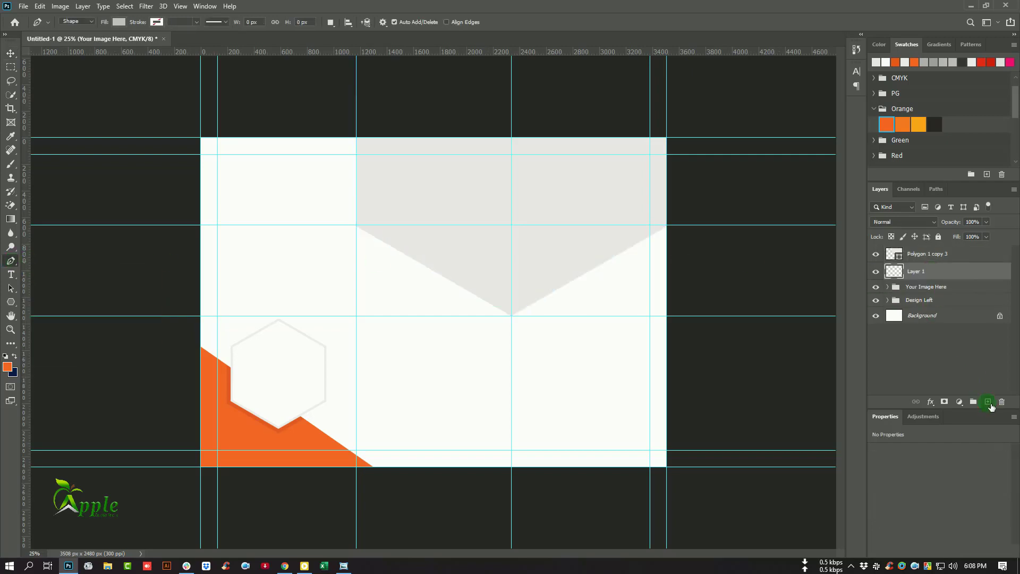
pyautogui.click(908, 267)
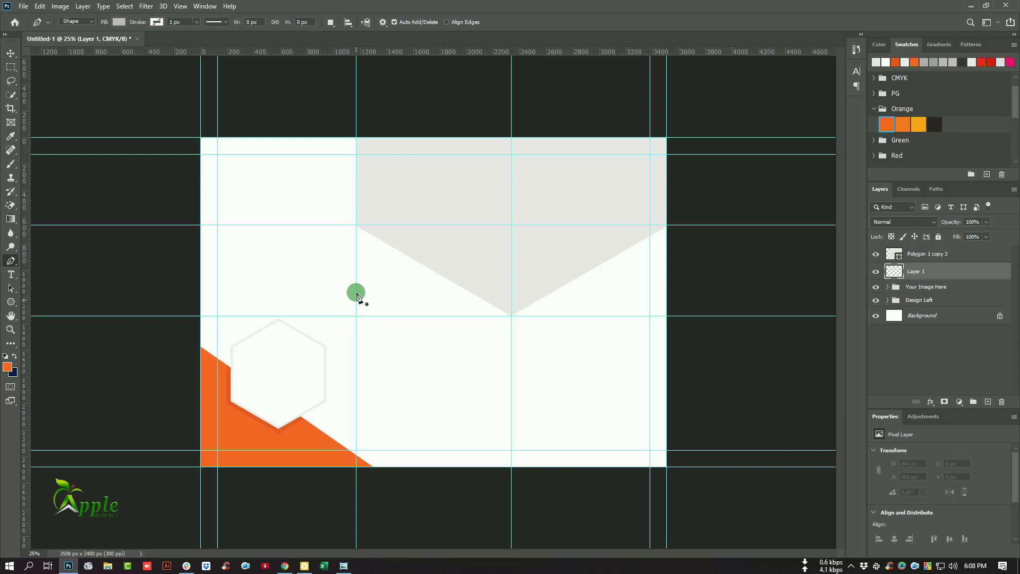
# - Draw a closed pen shape behind the grey hexagon, spanning both panels between the two new guides, with its lower edge peaking at the second fold
pyautogui.click(356, 225)
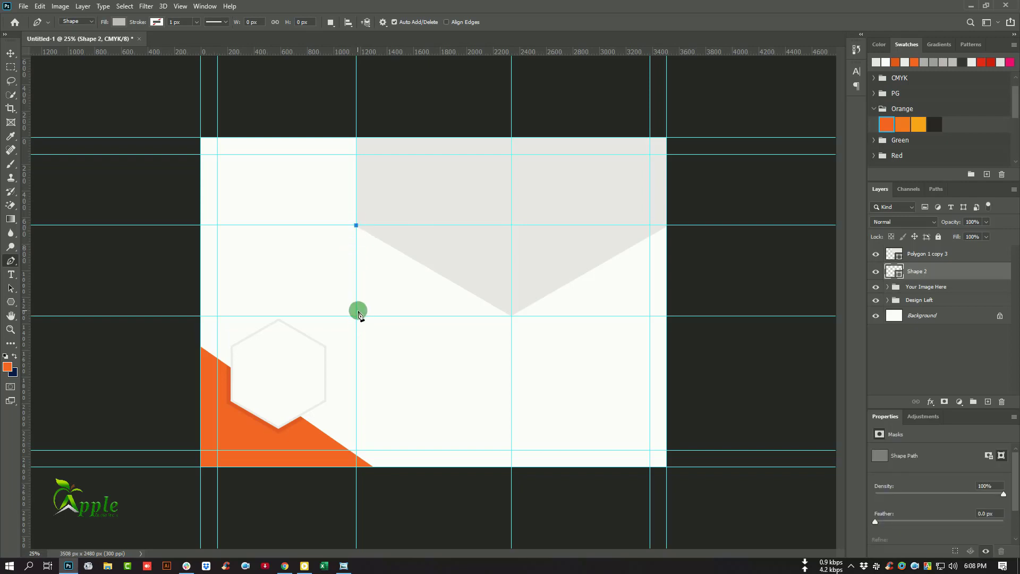
pyautogui.click(356, 317)
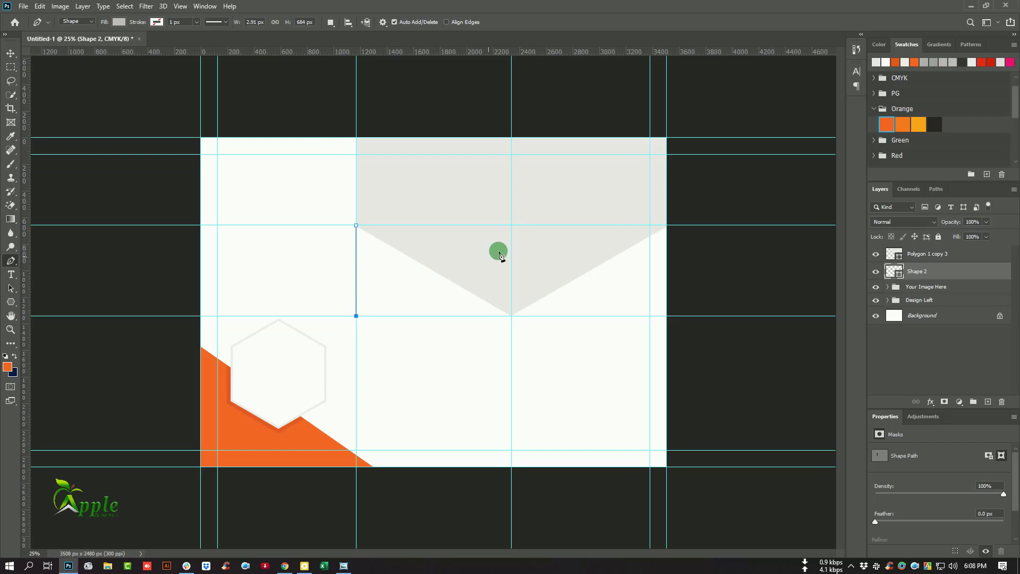
pyautogui.click(511, 226)
pyautogui.click(667, 316)
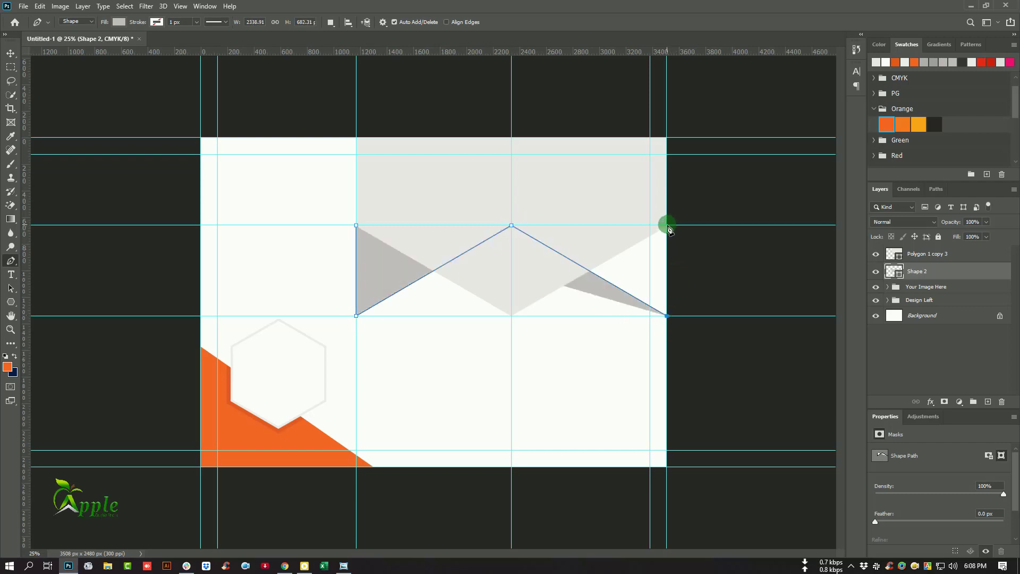
pyautogui.click(667, 225)
pyautogui.click(356, 225)
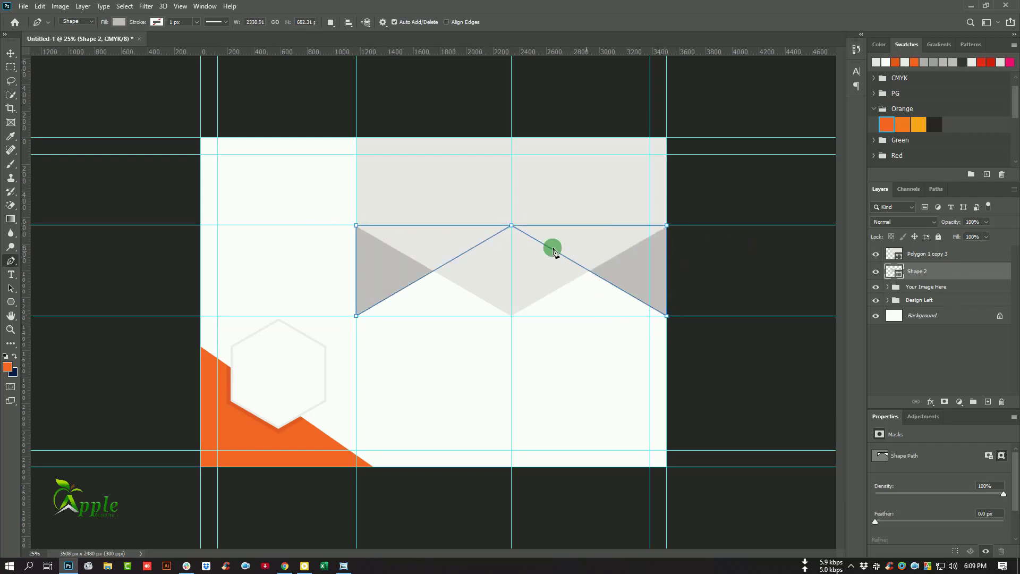
pyautogui.press('v')
pyautogui.hotkey('ctrl', '-')
pyautogui.hotkey('ctrl', '+')
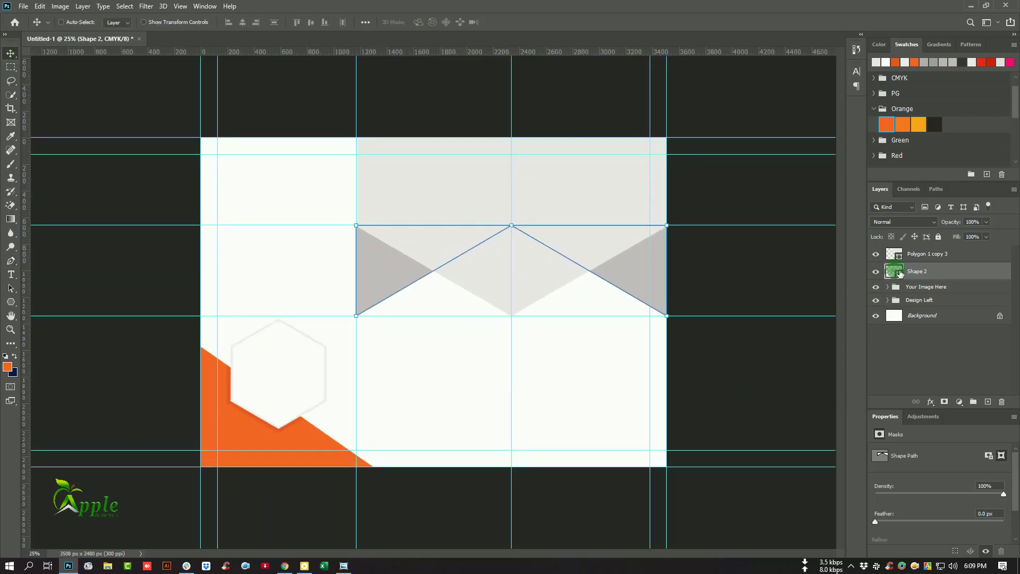
# - Recolor the new pen shape with the orange sampled from the corner triangle
pyautogui.doubleClick(895, 271)
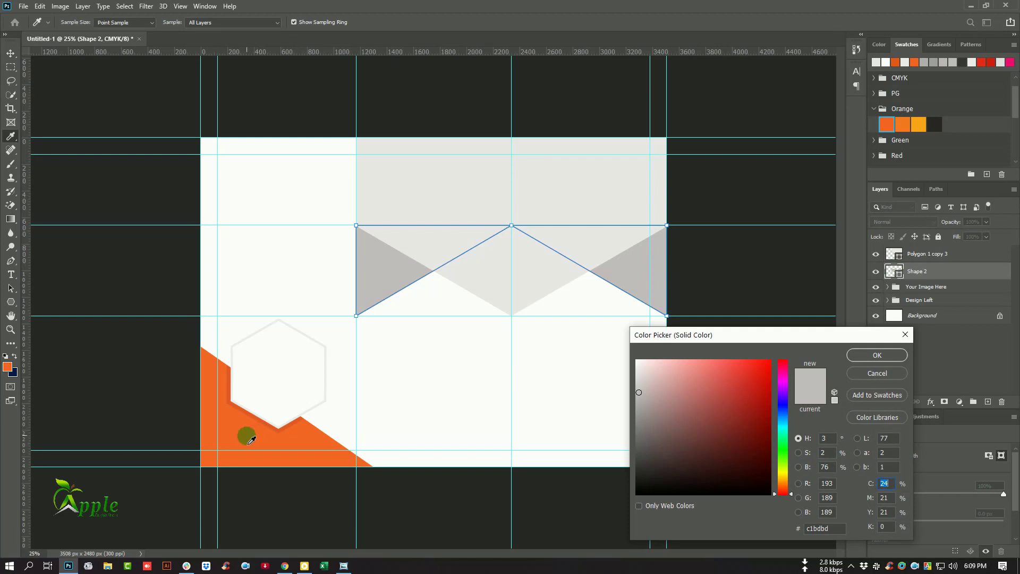
pyautogui.click(260, 432)
pyautogui.click(877, 355)
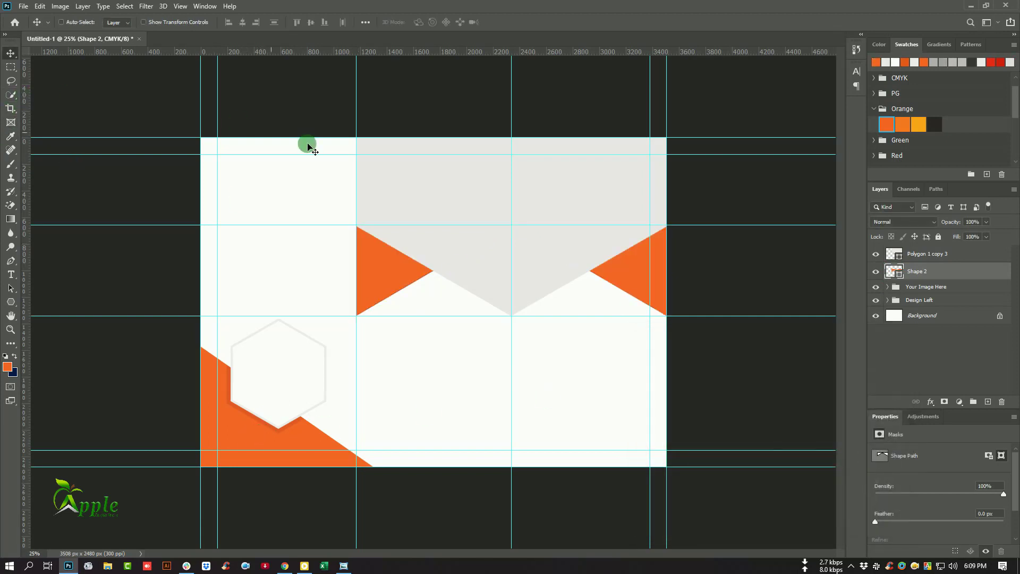
# - Rename the large grey hexagon's layer as "Image Frame"
pyautogui.rightClick(581, 195)
pyautogui.click(611, 201)
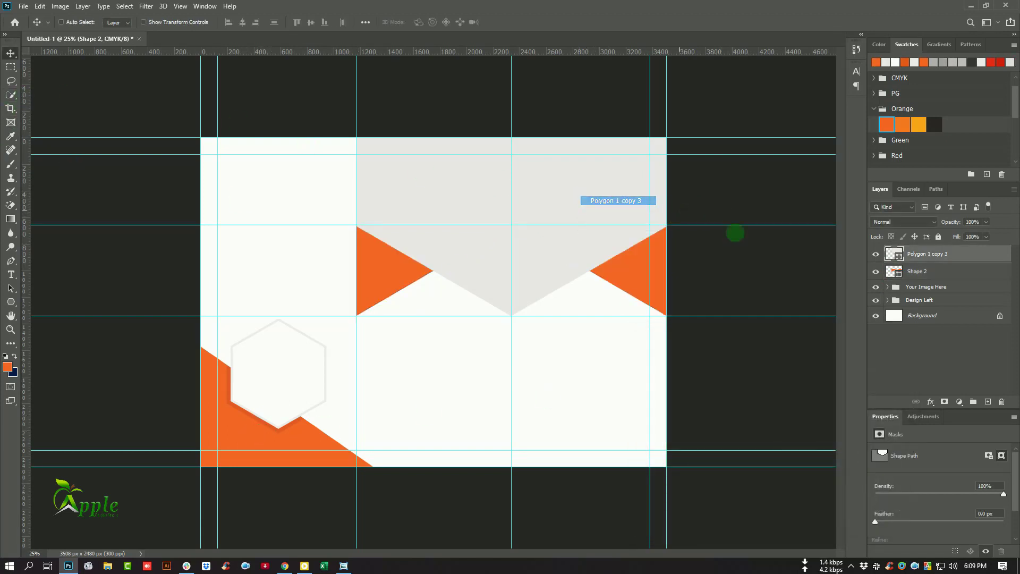
pyautogui.doubleClick(933, 259)
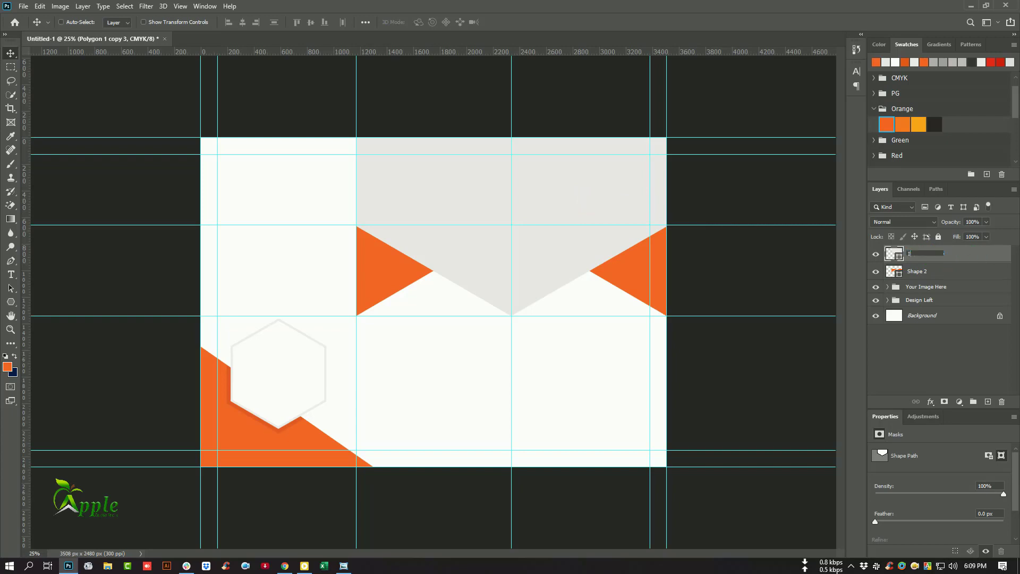
pyautogui.write('Image Frame')
pyautogui.press('Return')
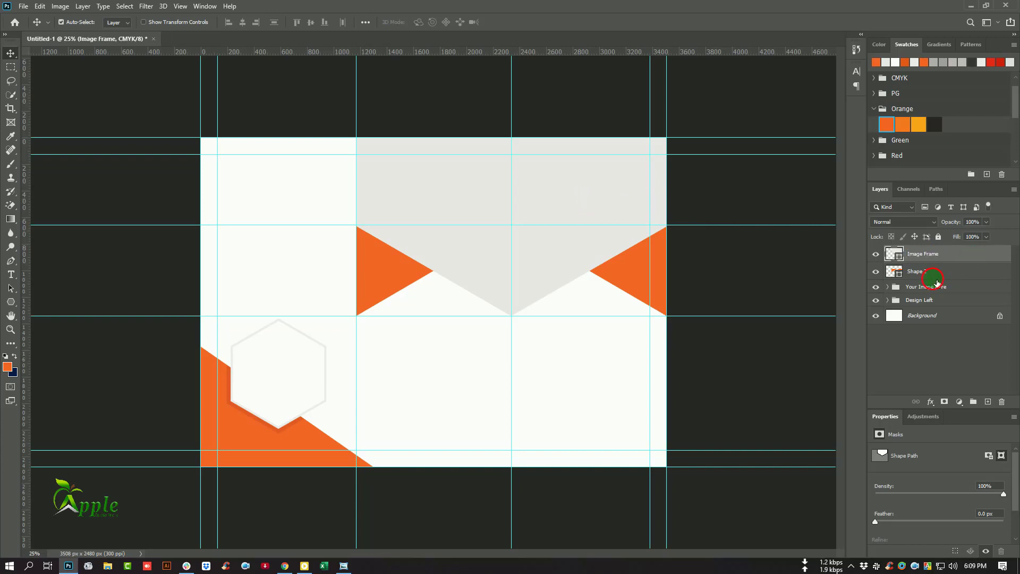
# - Group the Image Frame and orange pen shape as "Your Image 2 Here", and rename the existing image group "Your Image 1 Here"
pyautogui.keyDown('ctrl'); pyautogui.click(937, 282); pyautogui.keyUp('ctrl')
pyautogui.hotkey('ctrl', 'g')
pyautogui.doubleClick(927, 253)
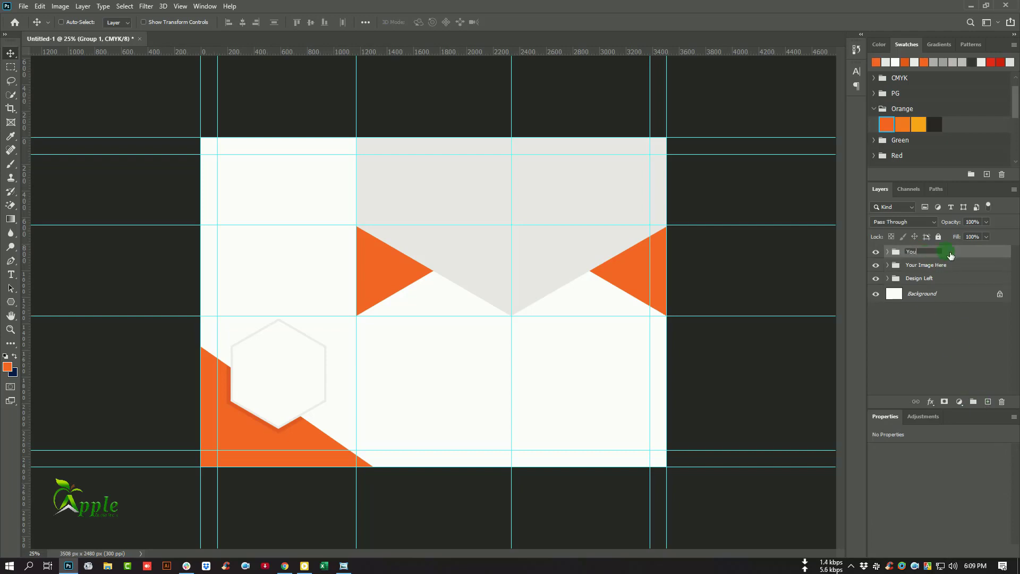
pyautogui.press('Return')
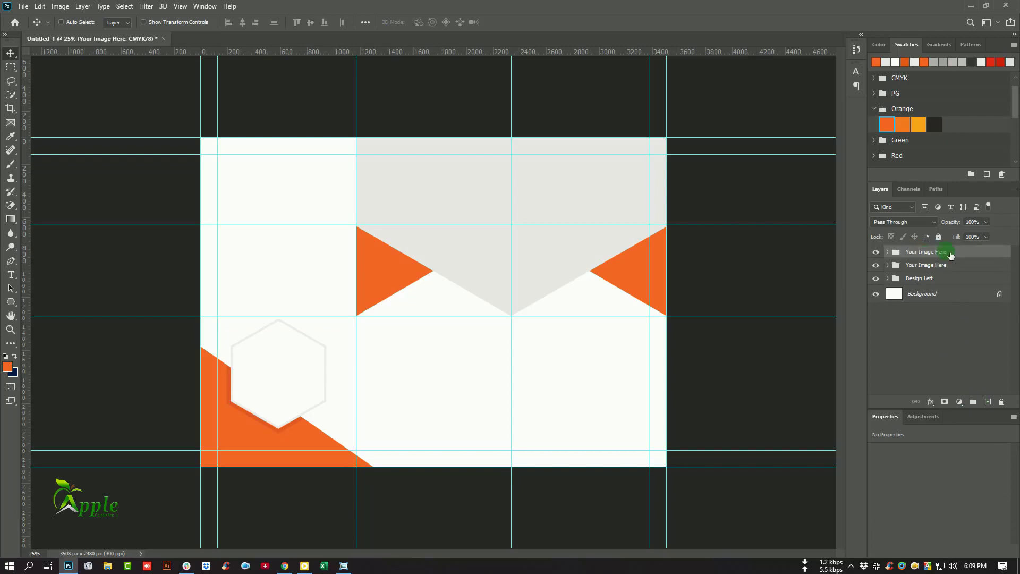
pyautogui.click(937, 265)
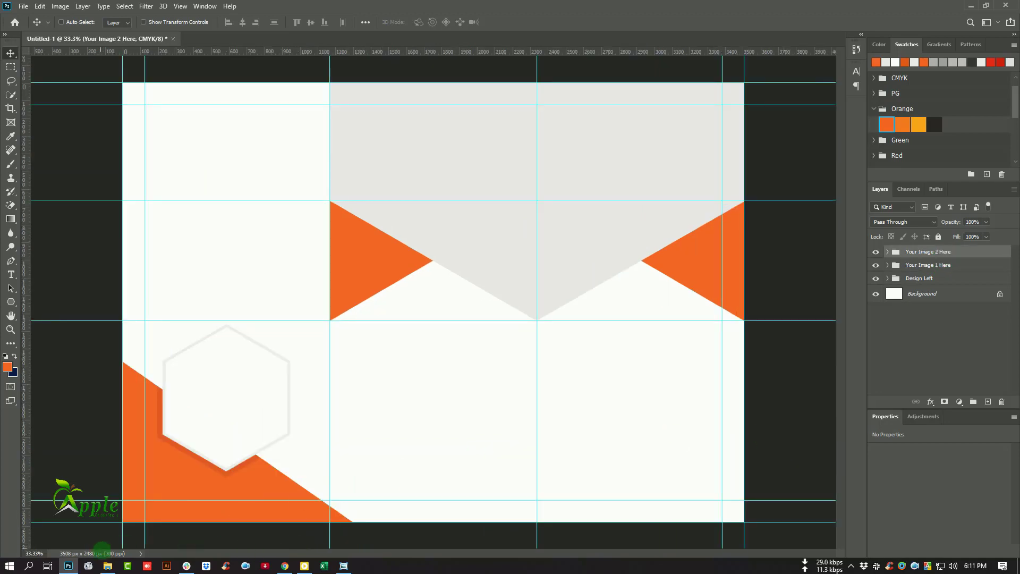
# - Place the portrait photo of the woman into the brochure, positioned over the small white hexagon
pyautogui.click(108, 567)
pyautogui.moveTo(610, 269); pyautogui.dragTo(229, 420)
pyautogui.moveTo(432, 225); pyautogui.dragTo(257, 379)
pyautogui.click(525, 21)
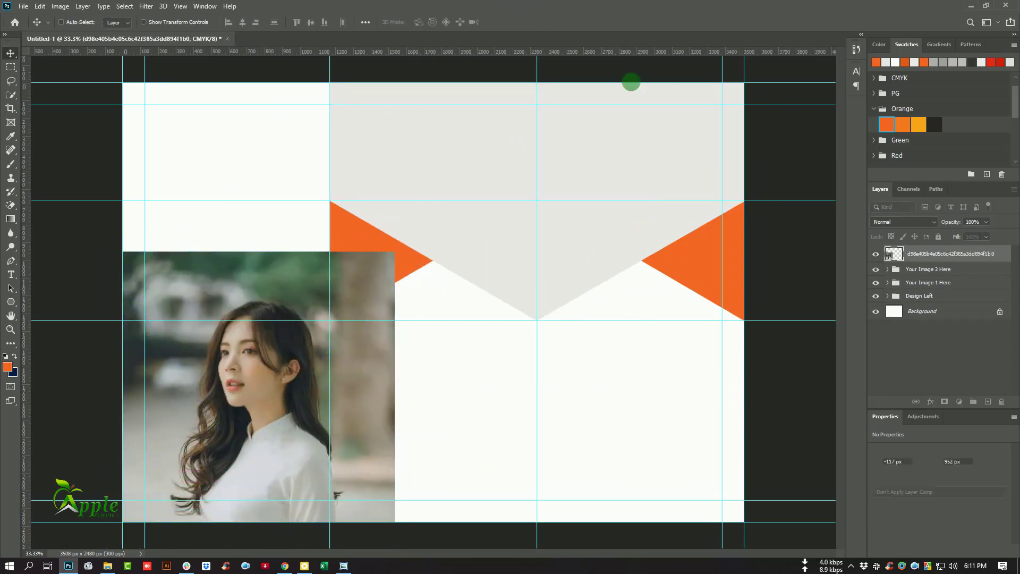
# - Move the portrait into the "Your Image 1 Here" group above its top hexagon layer and clip it to that hexagon
pyautogui.click(887, 282)
pyautogui.moveTo(923, 260); pyautogui.dragTo(936, 290)
pyautogui.rightClick(958, 287)
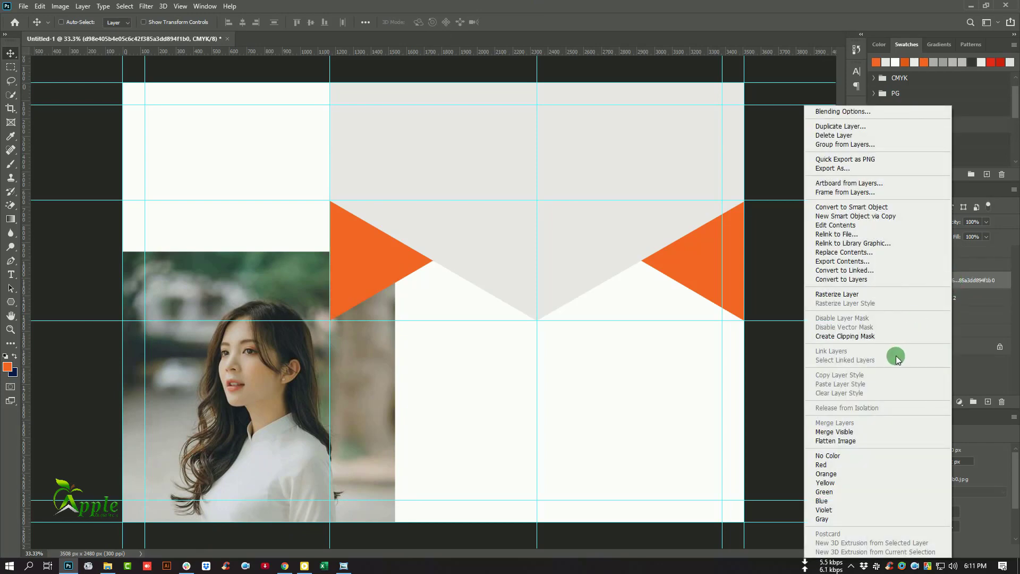
pyautogui.click(878, 336)
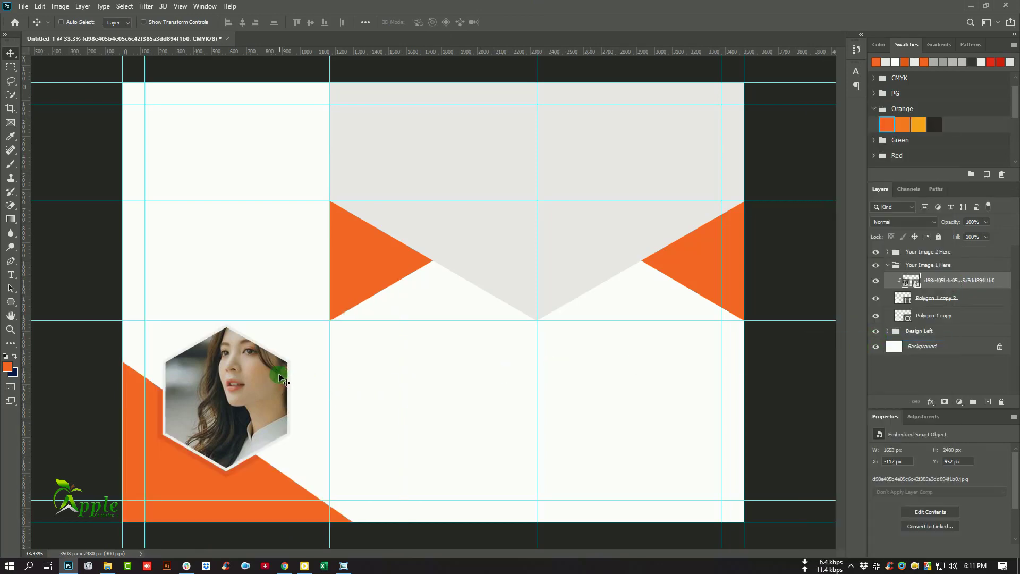
# - Scale down the clipped portrait and reposition it so the woman's head and shoulders fit inside the hexagon
pyautogui.click(40, 6)
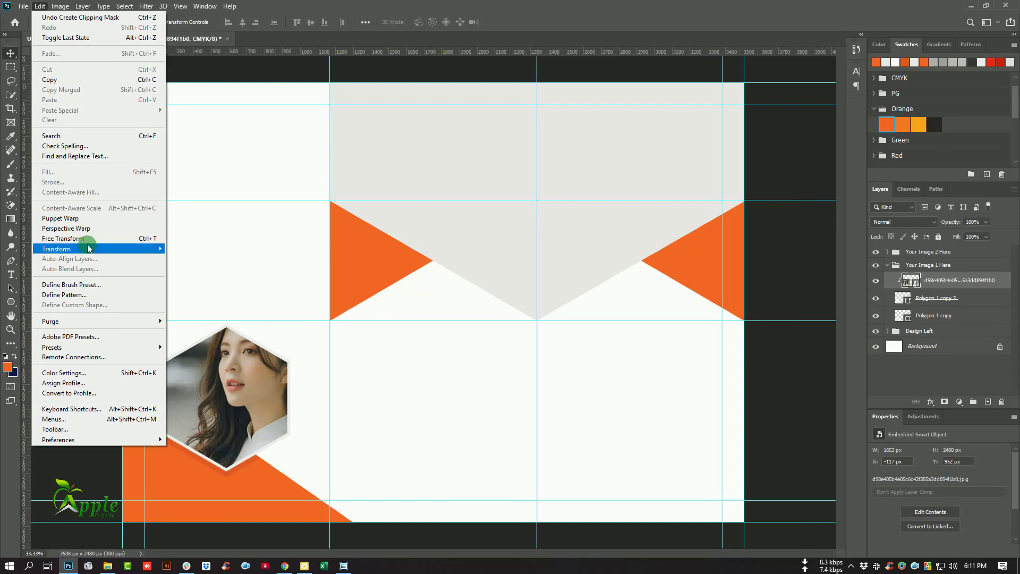
pyautogui.click(94, 243)
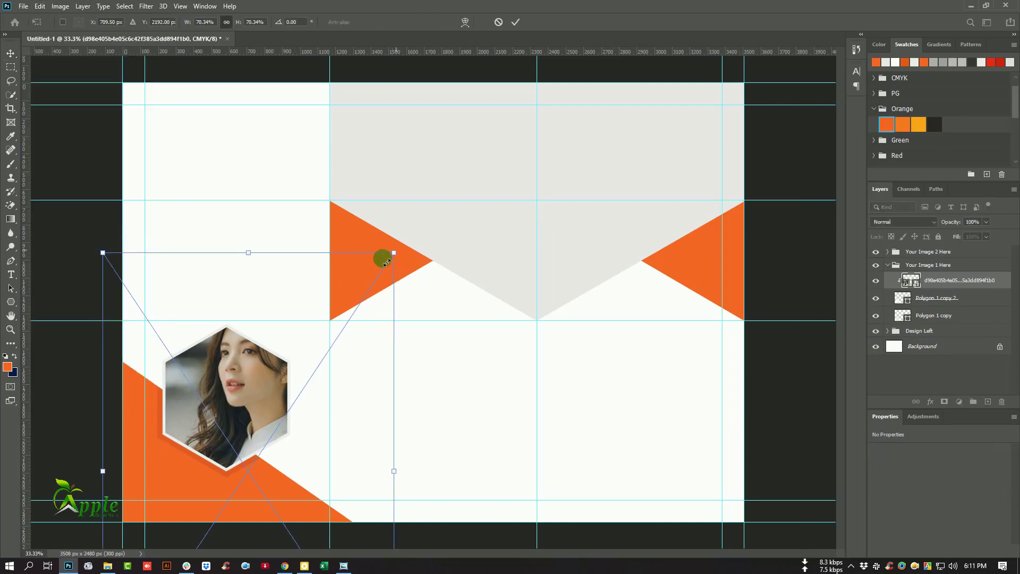
pyautogui.moveTo(392, 253); pyautogui.dragTo(309, 345)
pyautogui.moveTo(289, 430); pyautogui.dragTo(268, 399)
pyautogui.moveTo(306, 321); pyautogui.dragTo(323, 308)
pyautogui.click(515, 22)
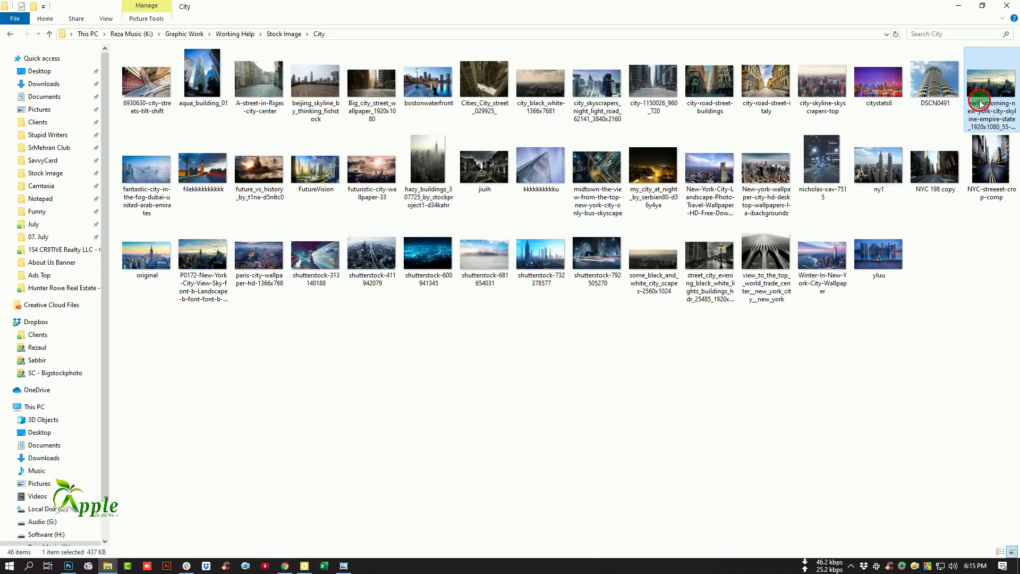
# - Place the early-morning New York skyline photo above the Image Frame layer, scaled to about 141% so it covers the large grey hexagon
pyautogui.moveTo(991, 85); pyautogui.dragTo(371, 319)
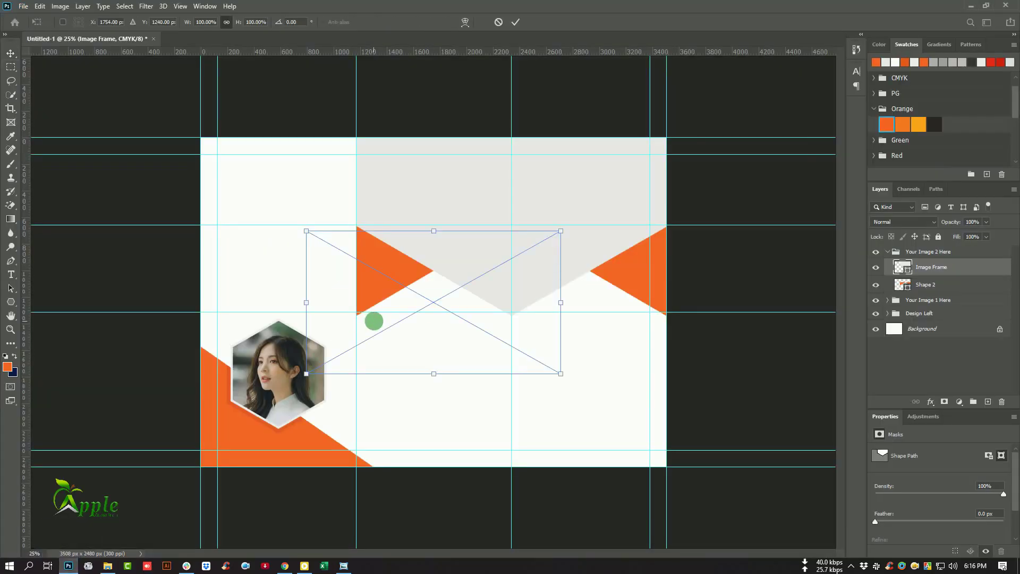
pyautogui.moveTo(495, 320); pyautogui.dragTo(672, 296)
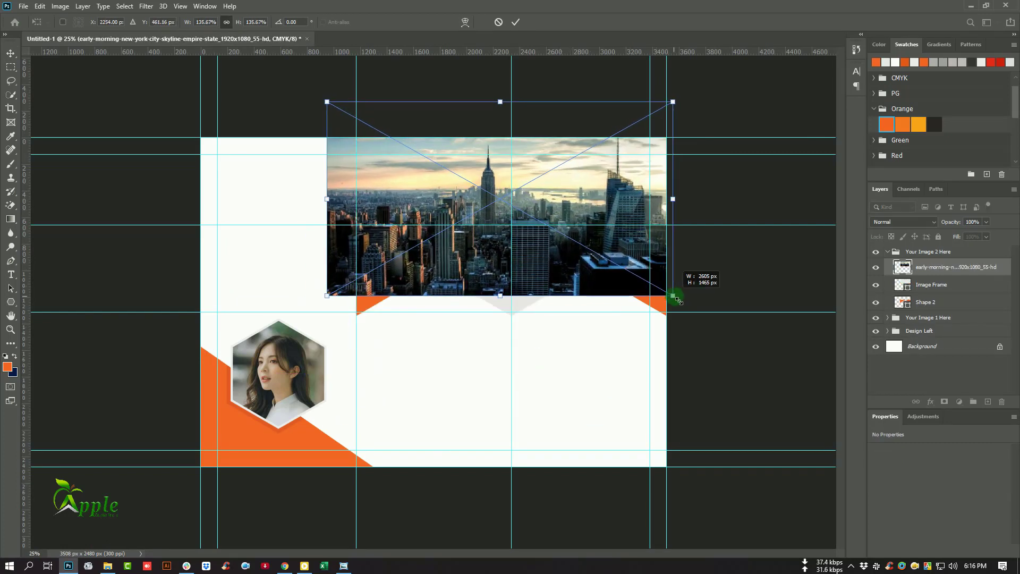
pyautogui.moveTo(631, 240); pyautogui.dragTo(648, 252)
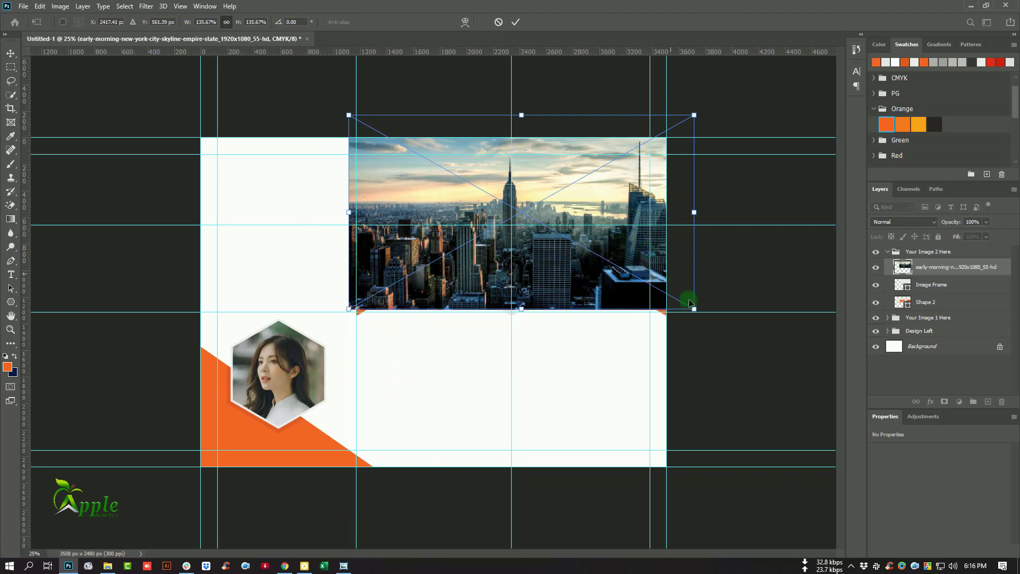
pyautogui.moveTo(695, 310); pyautogui.dragTo(698, 310)
pyautogui.moveTo(351, 314); pyautogui.dragTo(342, 312)
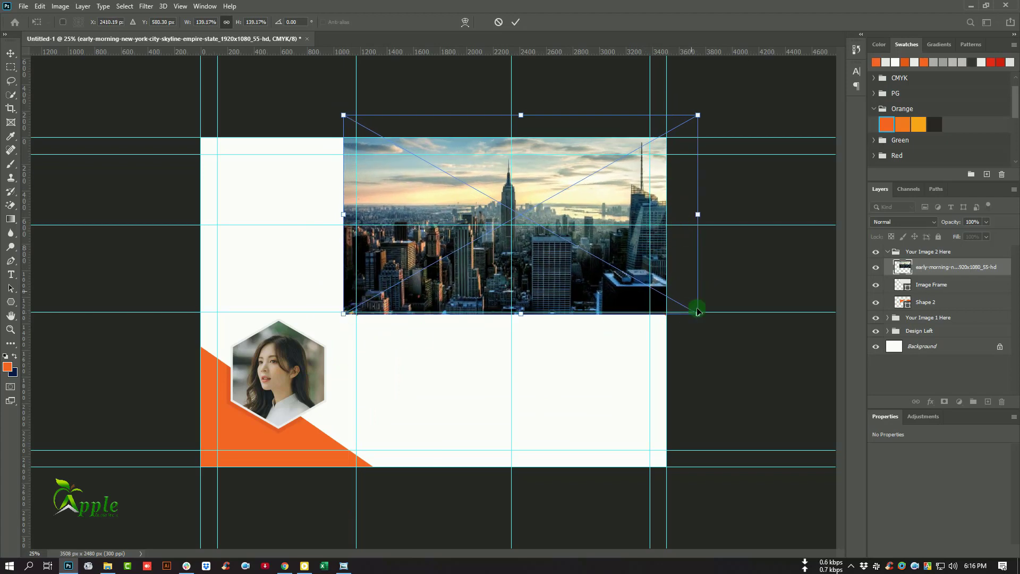
pyautogui.moveTo(697, 307); pyautogui.dragTo(699, 315)
pyautogui.hotkey('ctrl', '+')
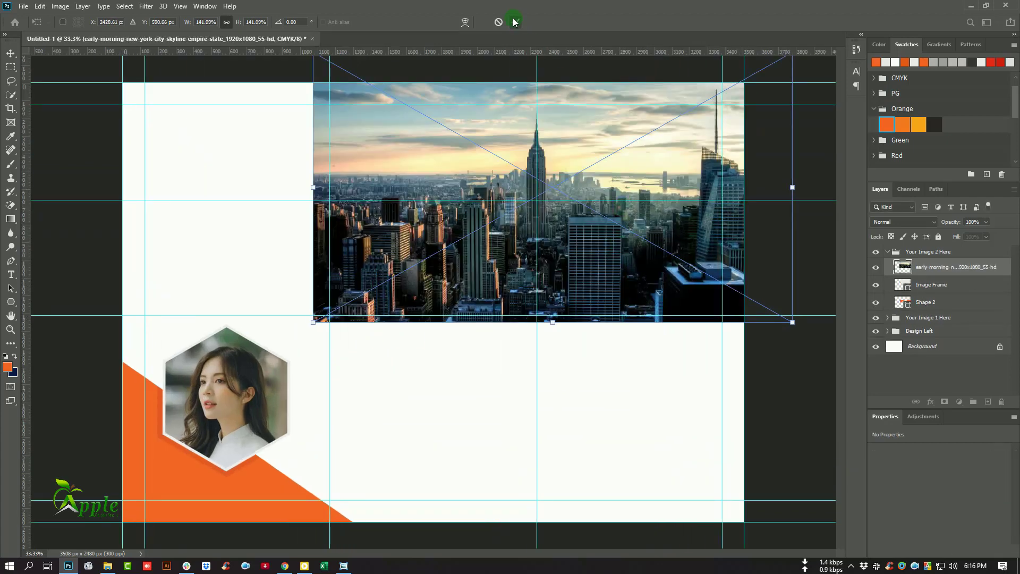
pyautogui.click(516, 23)
# - Clip the skyline photo to the Image Frame layer
pyautogui.rightClick(951, 272)
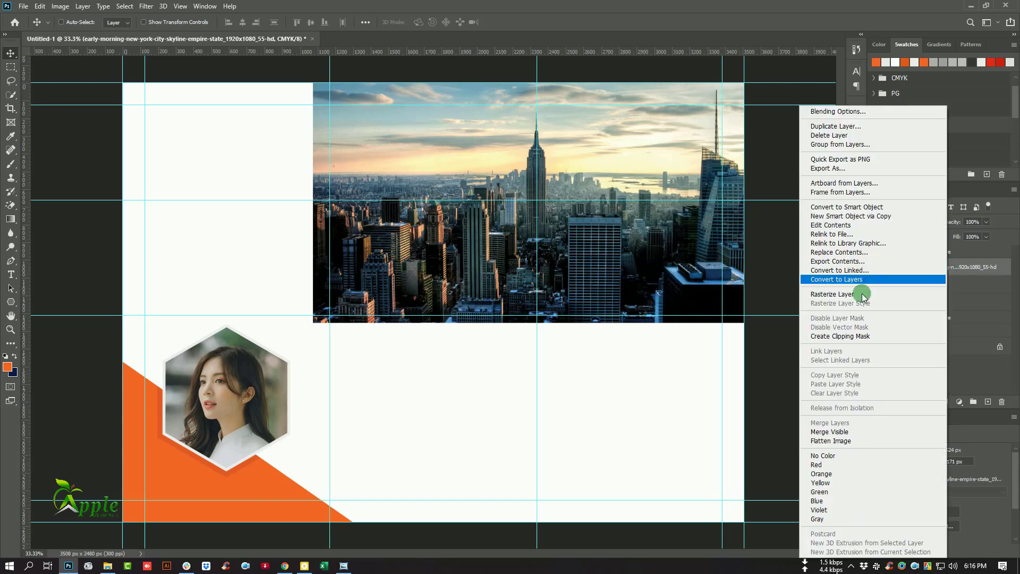
pyautogui.click(861, 335)
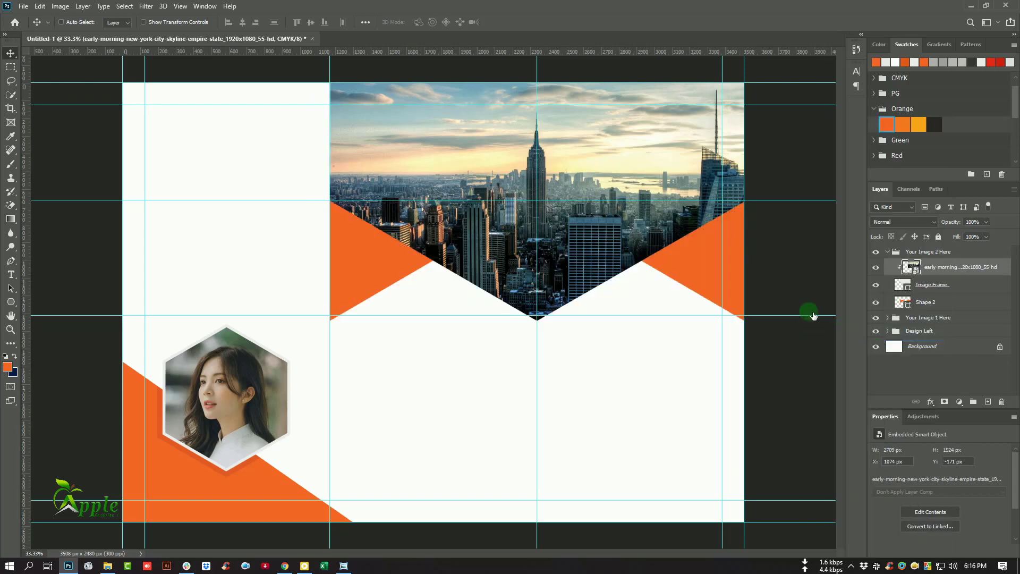
pyautogui.hotkey('ctrl', '-')
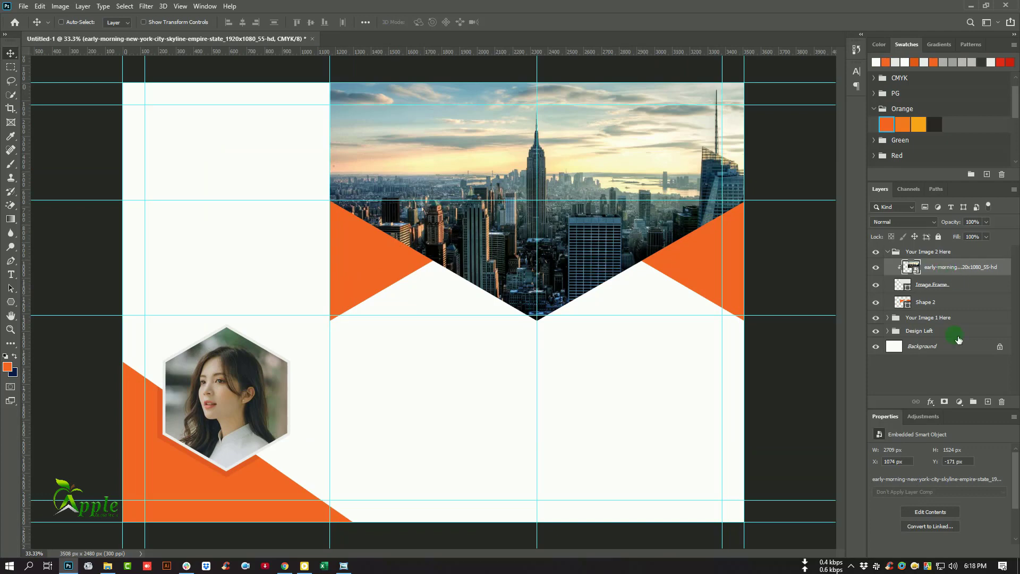
# - Add a white Solid Color fill layer directly above the skyline photo in the "Your Image 2 Here" group
pyautogui.click(959, 402)
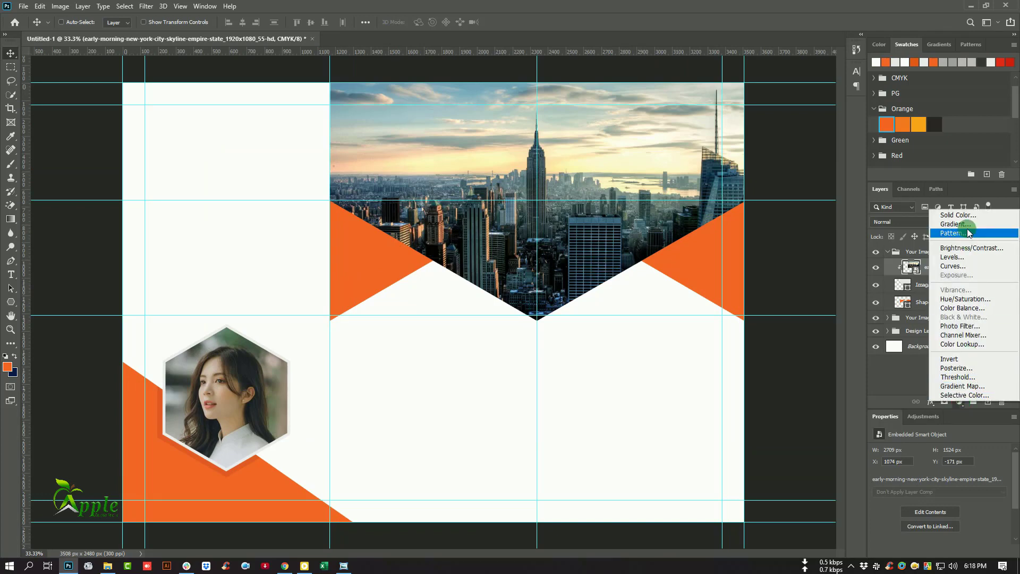
pyautogui.click(957, 214)
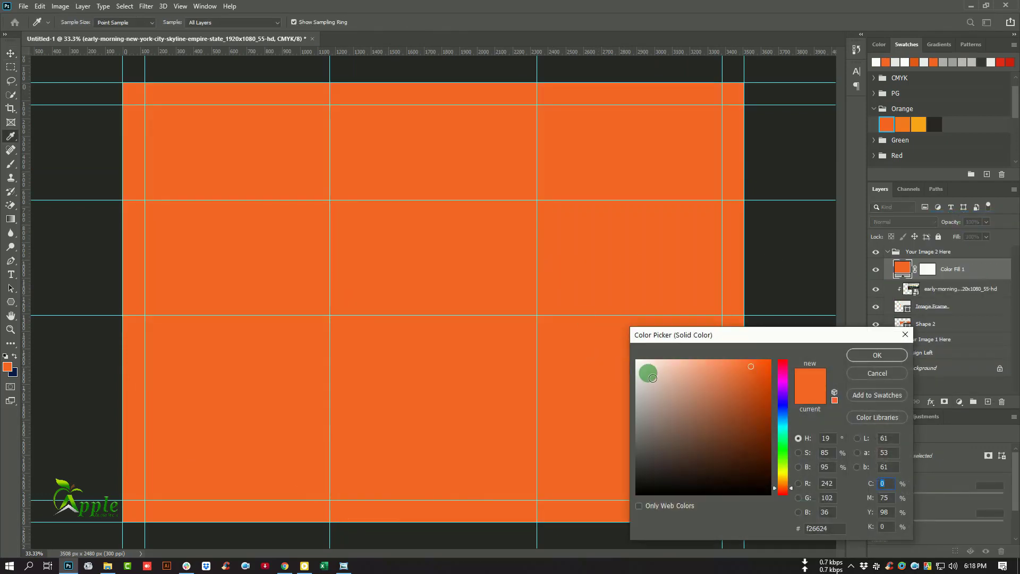
pyautogui.moveTo(648, 373); pyautogui.dragTo(572, 342)
pyautogui.click(887, 356)
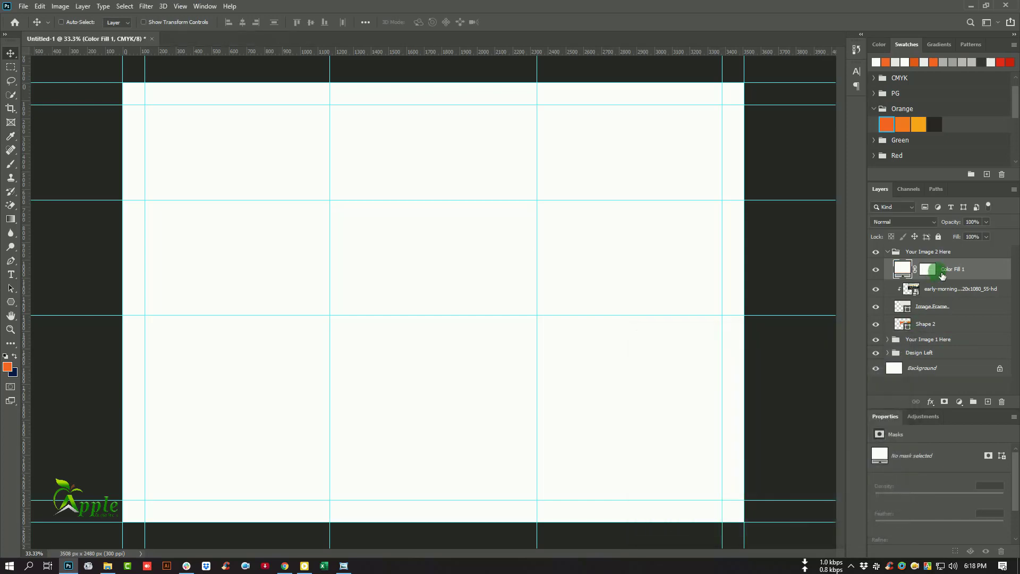
# - Clip the white colour fill to the layers beneath it and set its blend mode to Color, desaturating the skyline photo
pyautogui.rightClick(955, 273)
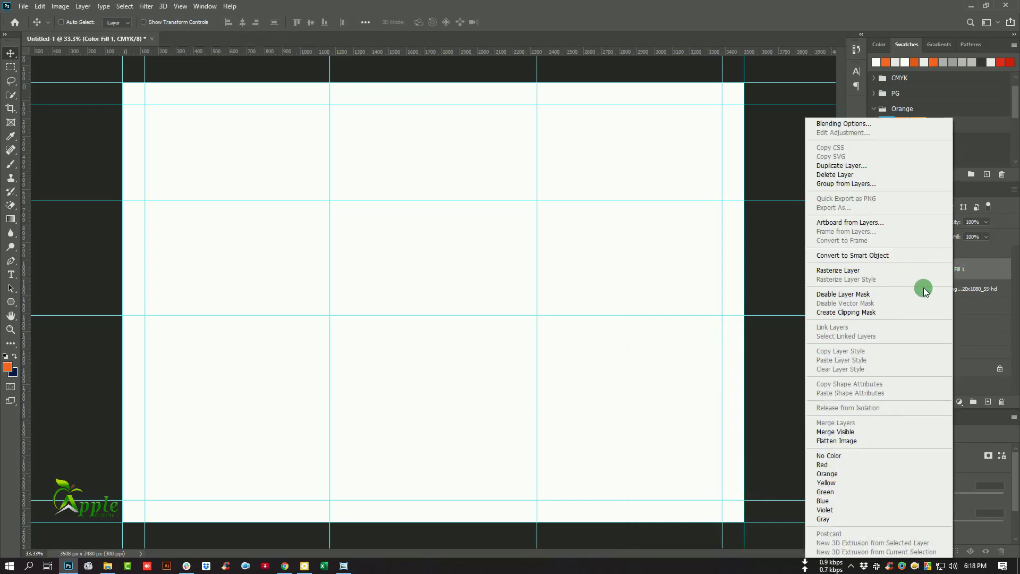
pyautogui.click(848, 313)
pyautogui.click(883, 223)
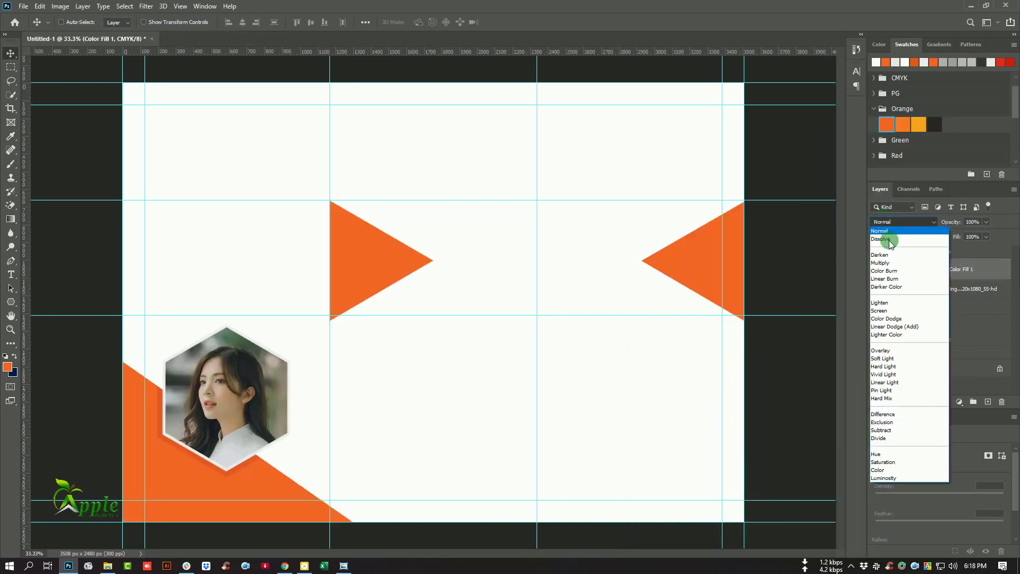
pyautogui.click(882, 470)
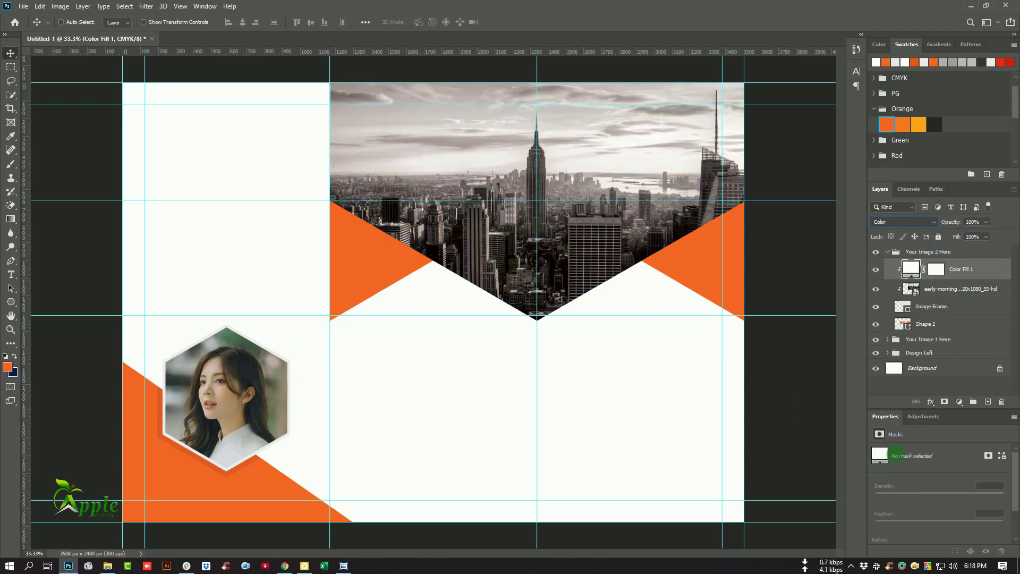
# - Duplicate the skyline's clipped colour fill and place the copy above the portrait inside the "Your Image 1 Here" group
pyautogui.click(925, 339)
pyautogui.click(957, 271)
pyautogui.click(968, 273)
pyautogui.moveTo(977, 276); pyautogui.dragTo(987, 401)
pyautogui.click(966, 273)
pyautogui.moveTo(967, 273); pyautogui.dragTo(931, 358)
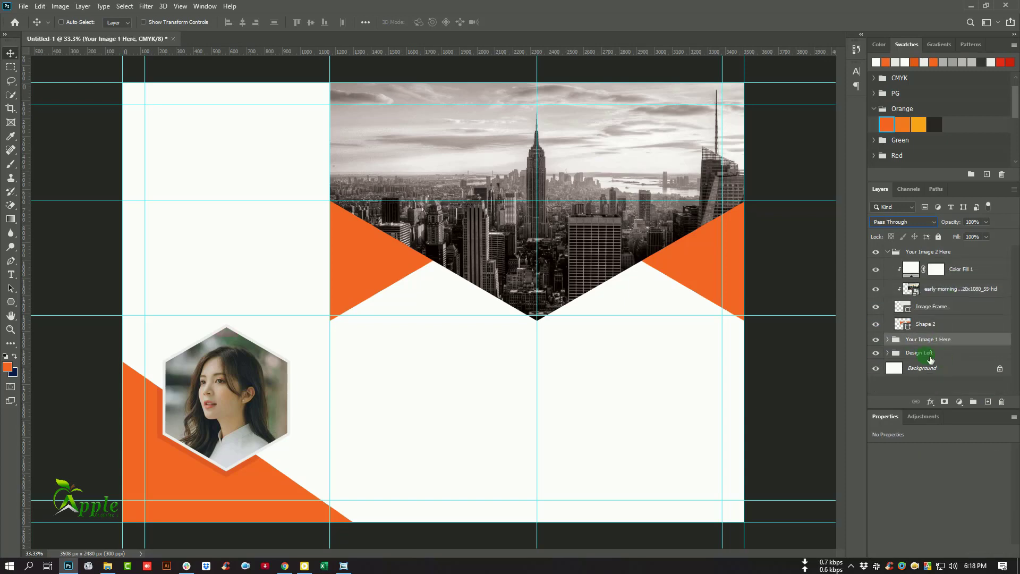
pyautogui.click(894, 342)
pyautogui.click(888, 340)
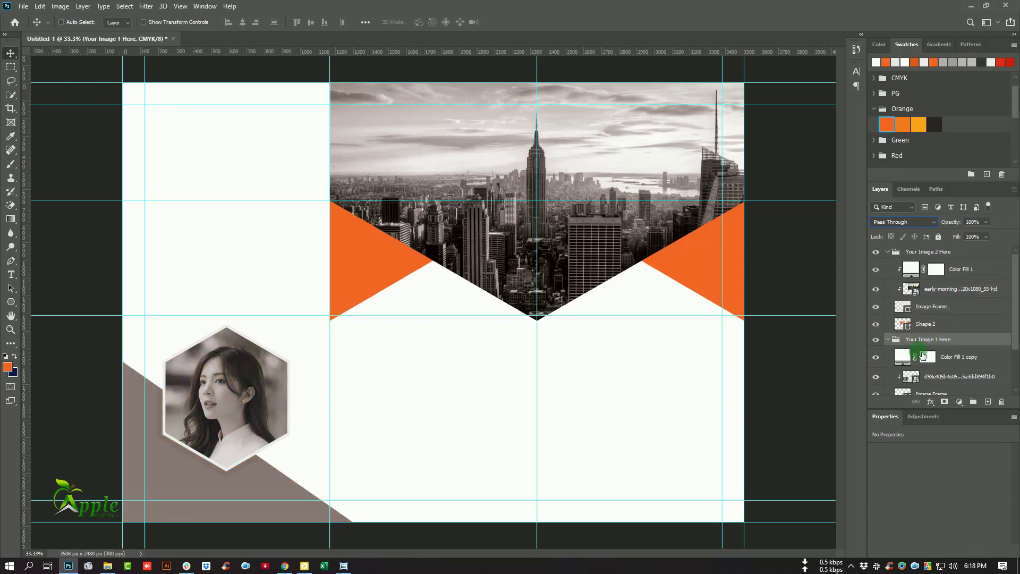
# - Clip the copied colour fill to the portrait's hexagon and collapse both image groups
pyautogui.click(961, 359)
pyautogui.hotkey('ctrl', '+')
pyautogui.moveTo(279, 486); pyautogui.dragTo(579, 271)
pyautogui.click(977, 353)
pyautogui.rightClick(975, 362)
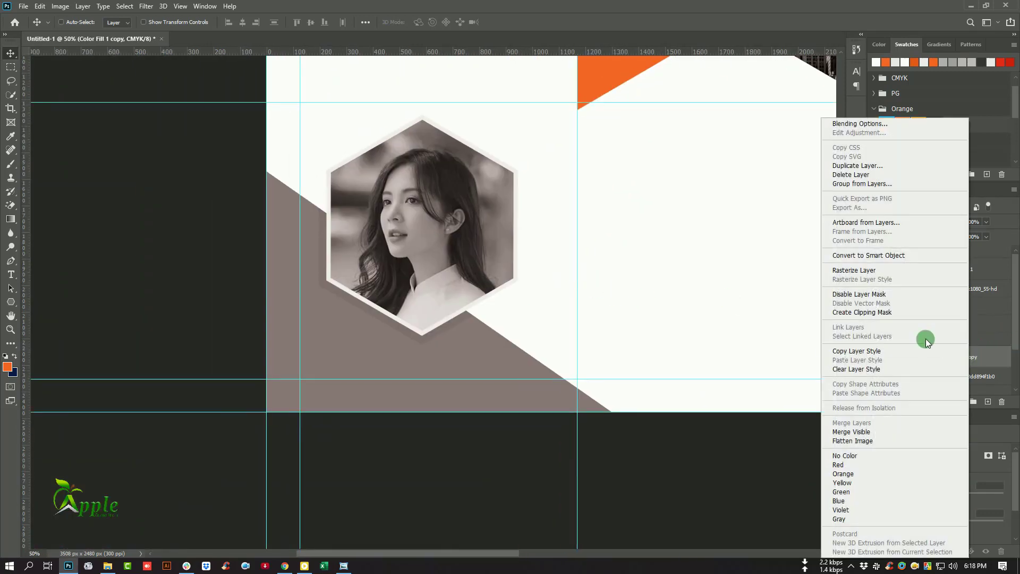
pyautogui.click(873, 313)
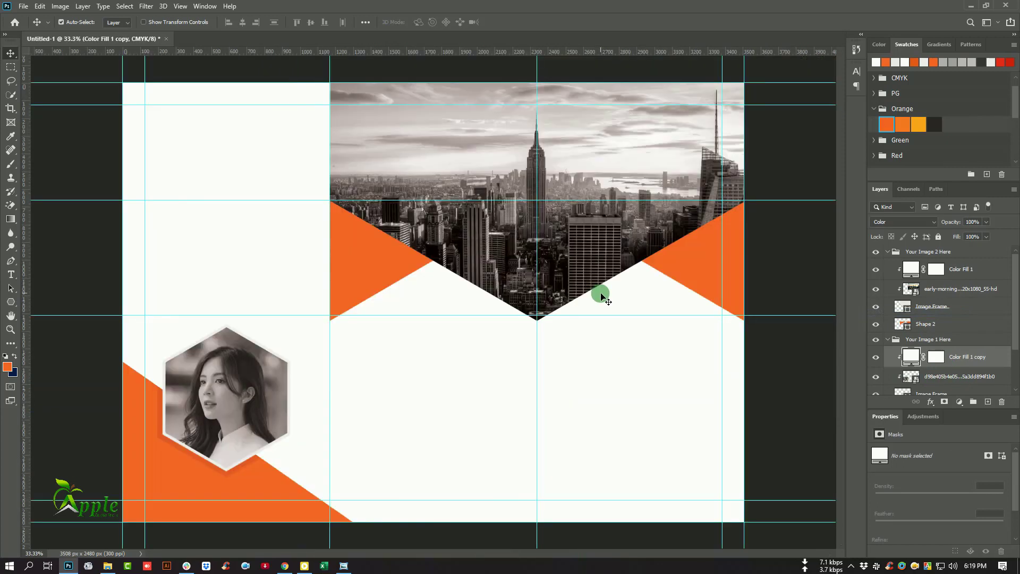
pyautogui.hotkey('ctrl', '-')
pyautogui.click(888, 339)
pyautogui.click(888, 252)
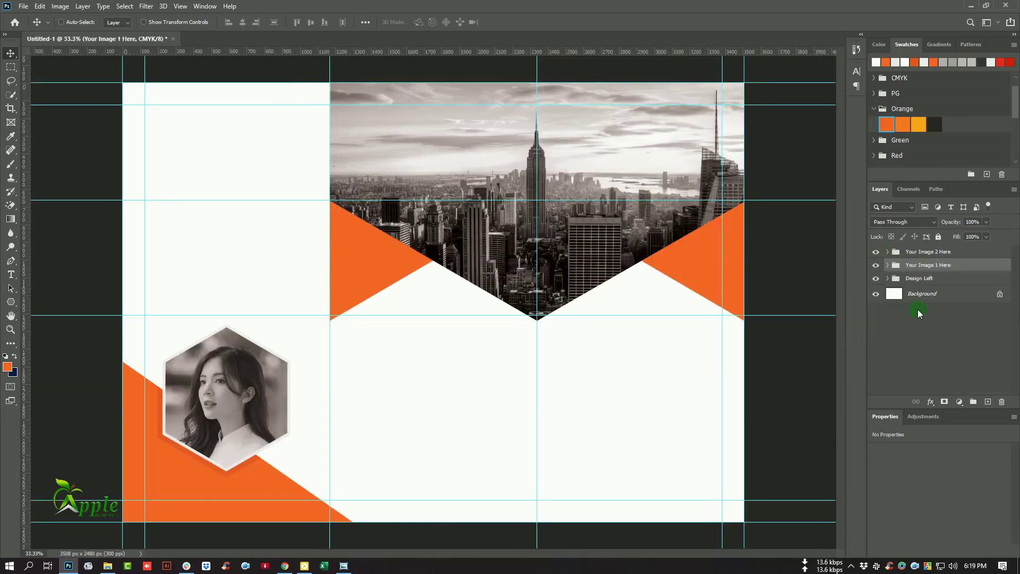
# - Group the two image groups together, move "Design Left" into that group and rename it "Image Here"
pyautogui.click(935, 282)
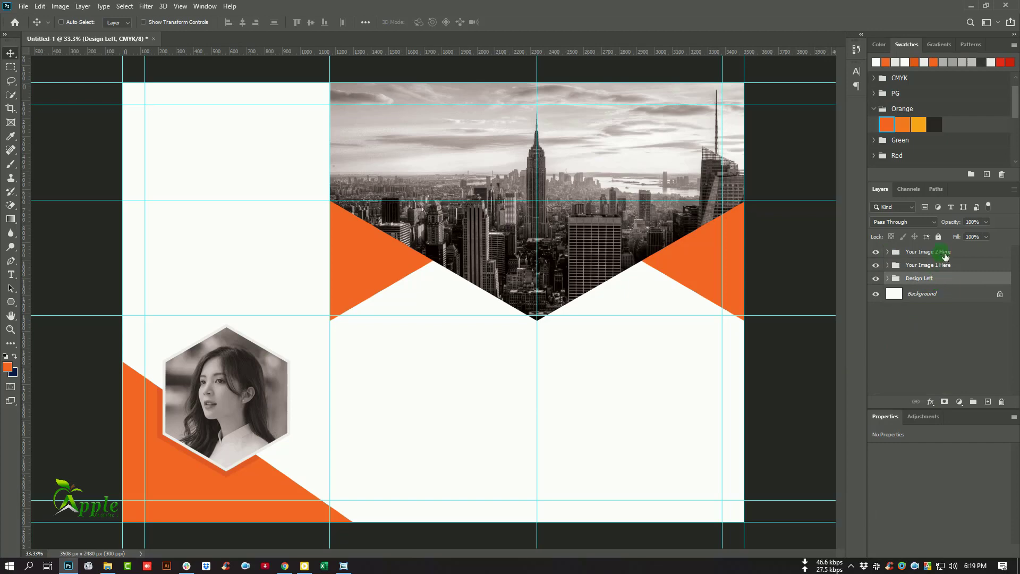
pyautogui.click(935, 251)
pyautogui.keyDown('shift'); pyautogui.click(932, 264); pyautogui.keyUp('shift')
pyautogui.click(973, 402)
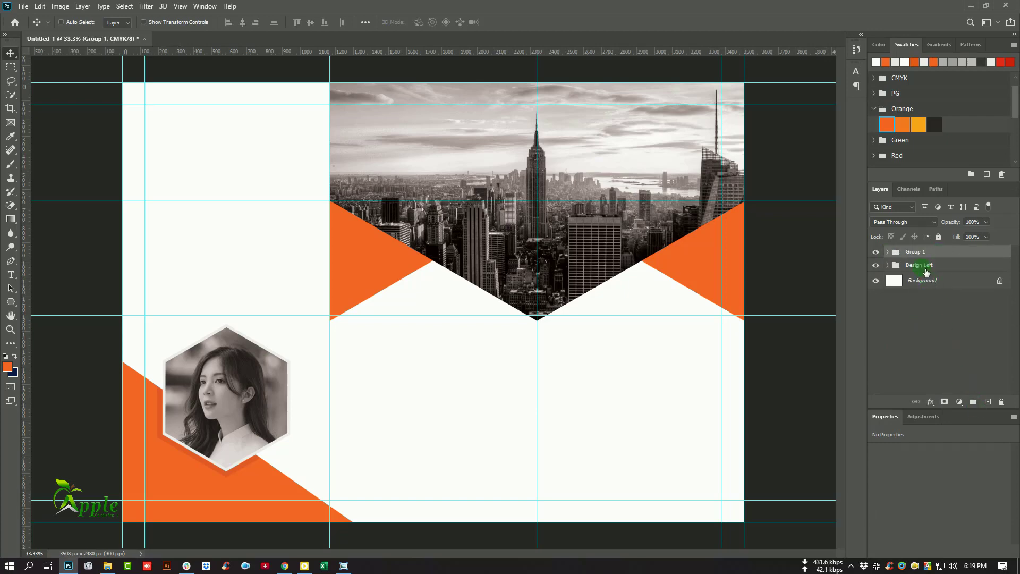
pyautogui.click(888, 253)
pyautogui.moveTo(928, 292); pyautogui.dragTo(947, 287)
pyautogui.click(903, 255)
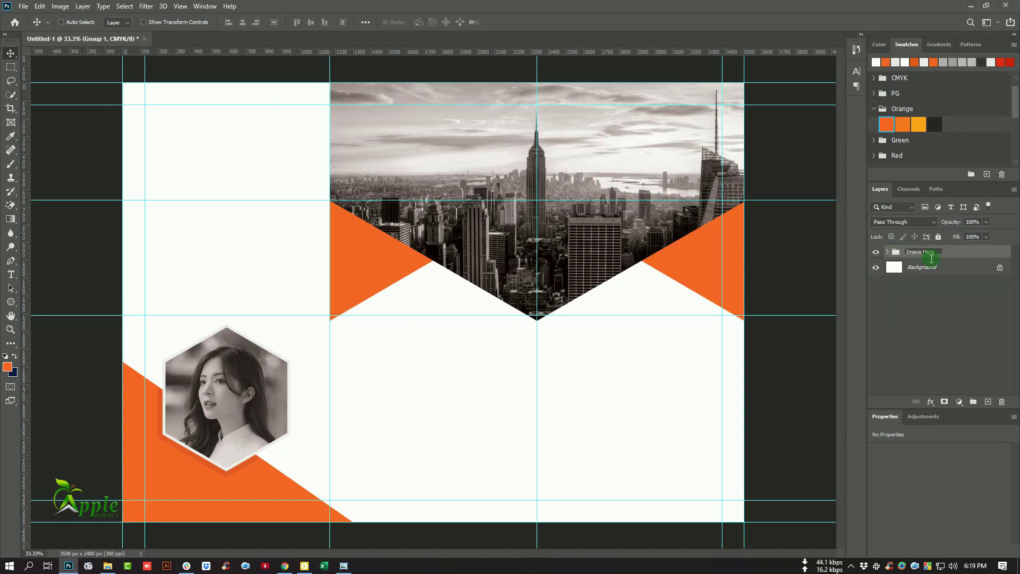
pyautogui.press('Return')
# - Unlock and delete the Background layer, replacing it with a white Solid Color fill placed beneath the "Image Here" group
pyautogui.click(1000, 267)
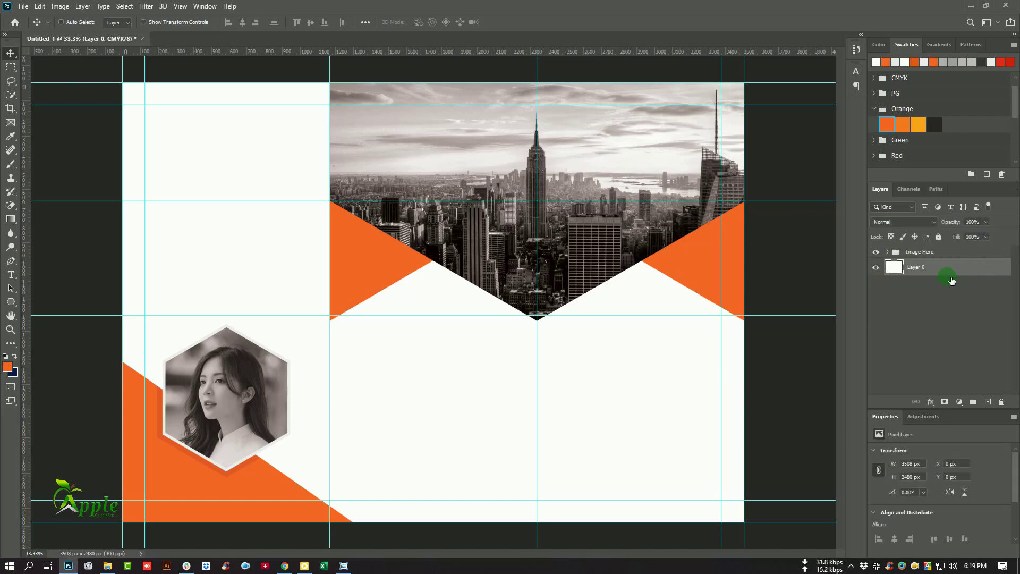
pyautogui.moveTo(981, 274); pyautogui.dragTo(1003, 401)
pyautogui.click(959, 401)
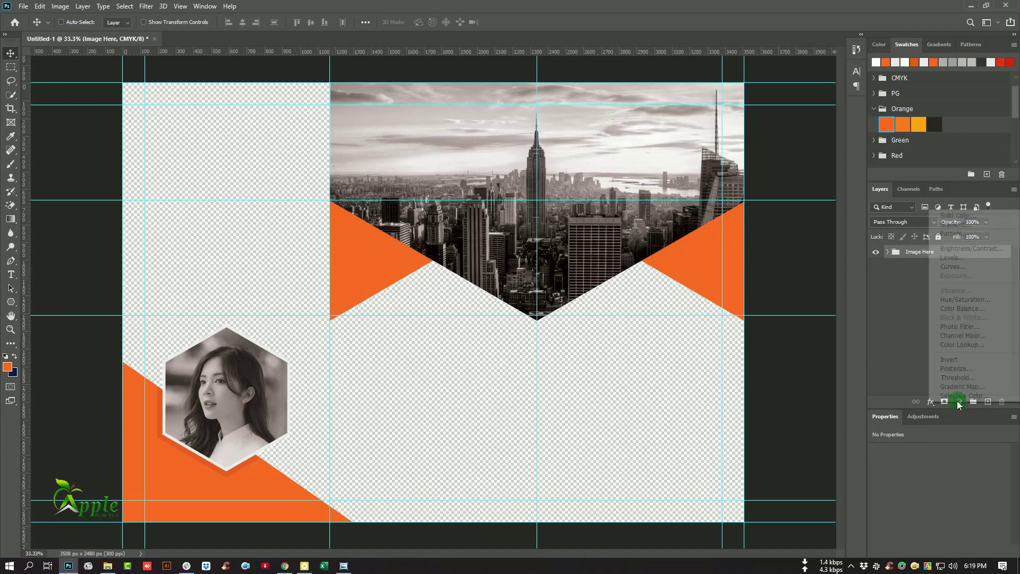
pyautogui.click(958, 217)
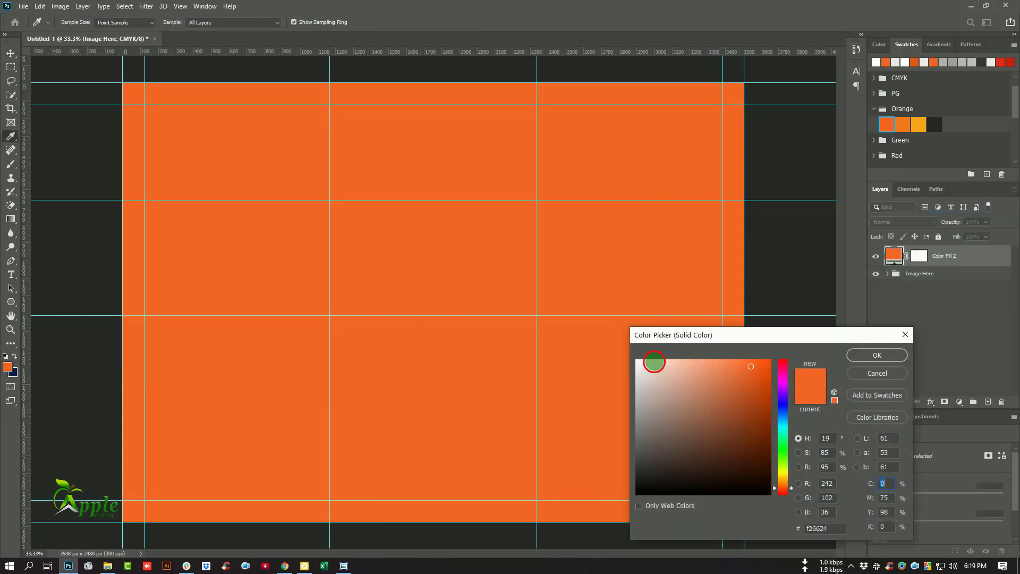
pyautogui.click(637, 361)
pyautogui.click(898, 351)
pyautogui.moveTo(957, 257); pyautogui.dragTo(945, 346)
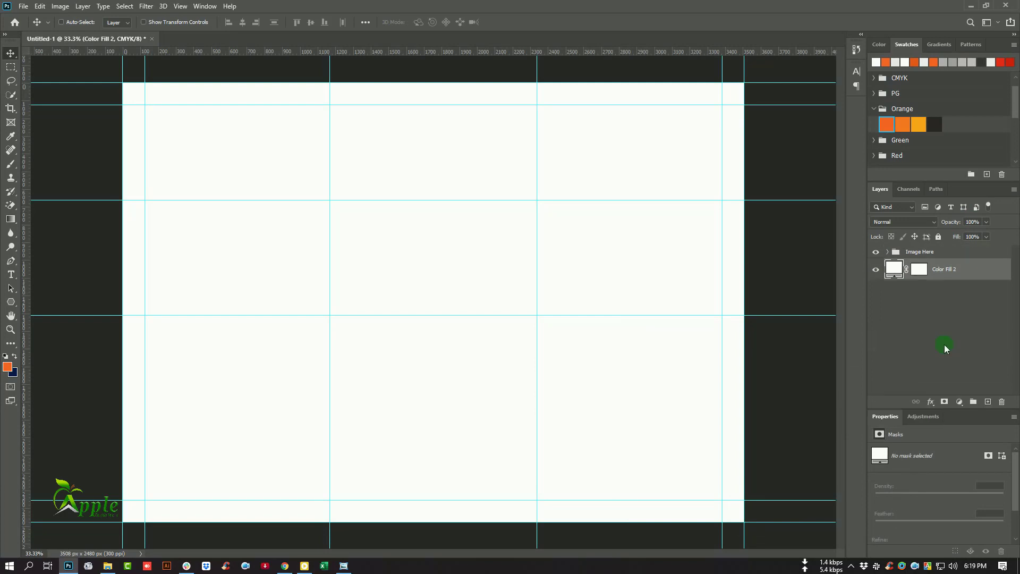
# - Put the white background fill into a new group named "BG" and rename the fill layer "Change Color"
pyautogui.click(973, 401)
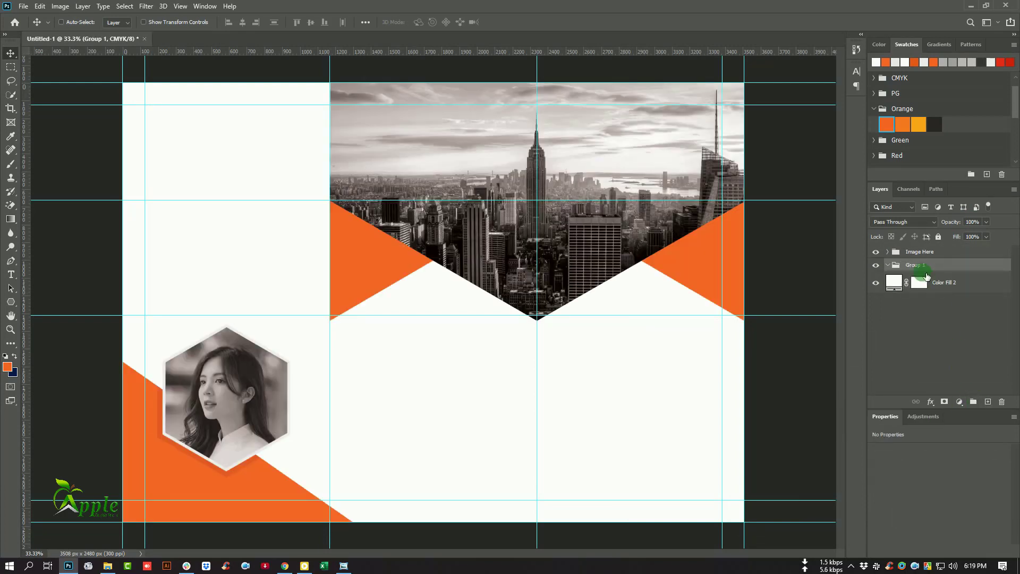
pyautogui.doubleClick(952, 282)
pyautogui.moveTo(980, 284); pyautogui.dragTo(952, 270)
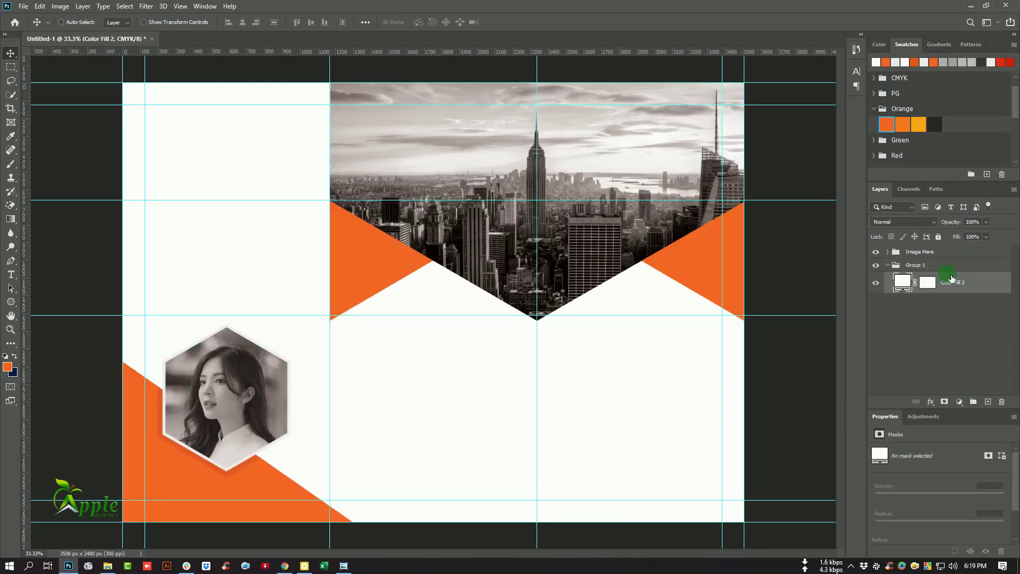
pyautogui.doubleClick(923, 269)
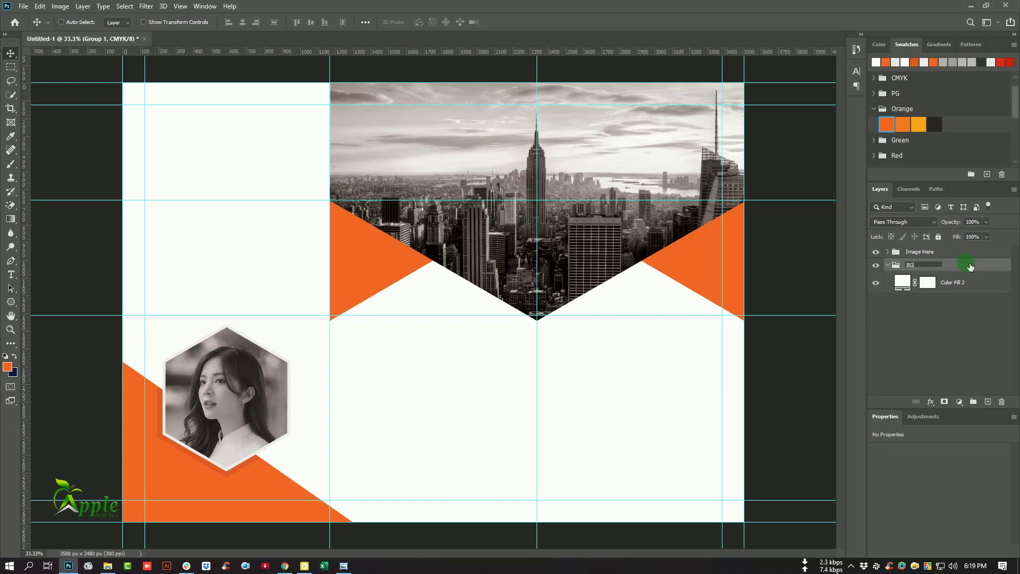
pyautogui.doubleClick(995, 285)
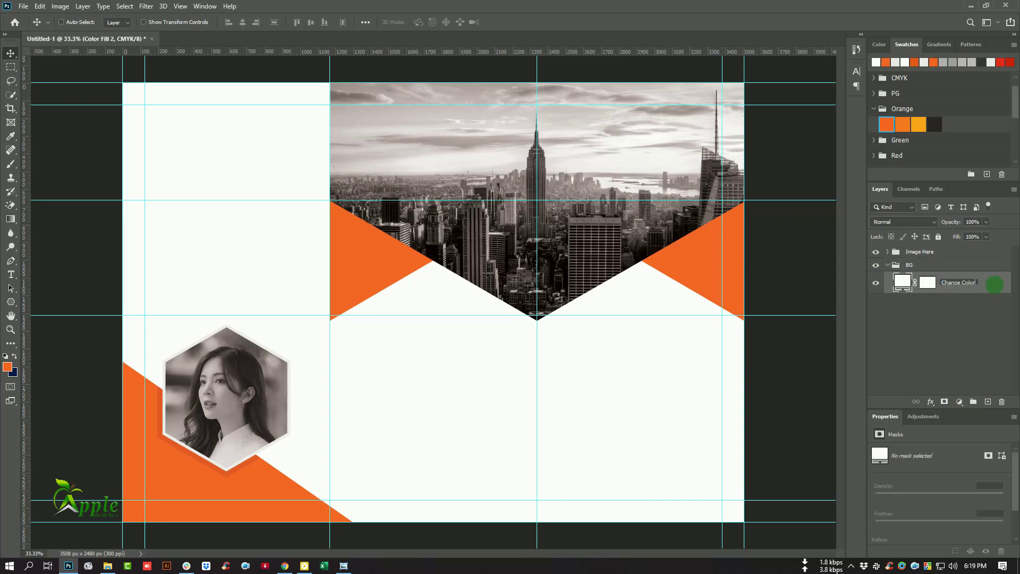
pyautogui.write('Change Color')
pyautogui.press('Return')
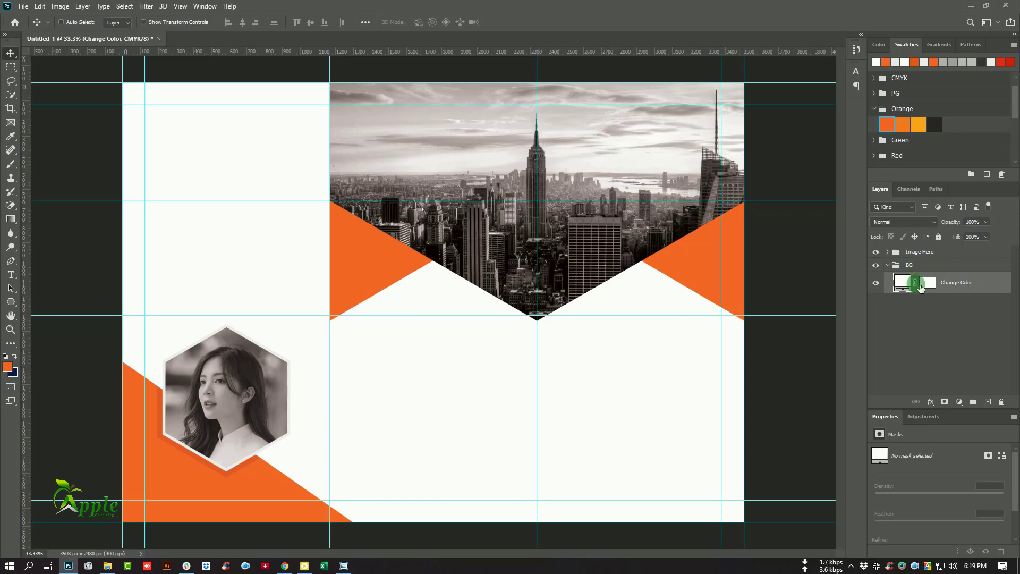
# - Preview a dark red on the "Change Color" fill and cancel the colour change
pyautogui.doubleClick(903, 283)
pyautogui.moveTo(680, 387); pyautogui.dragTo(631, 386)
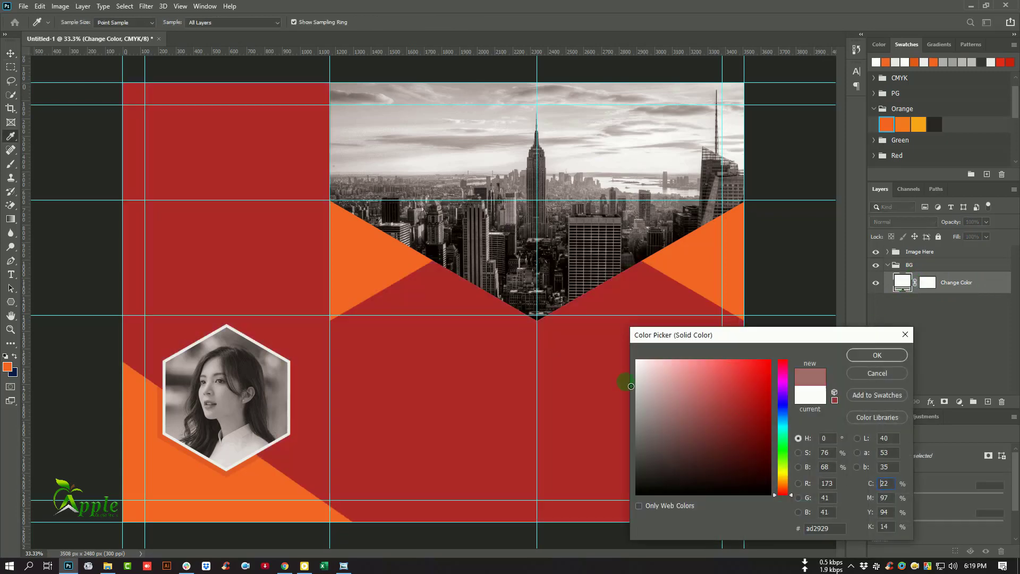
pyautogui.click(637, 361)
pyautogui.click(877, 374)
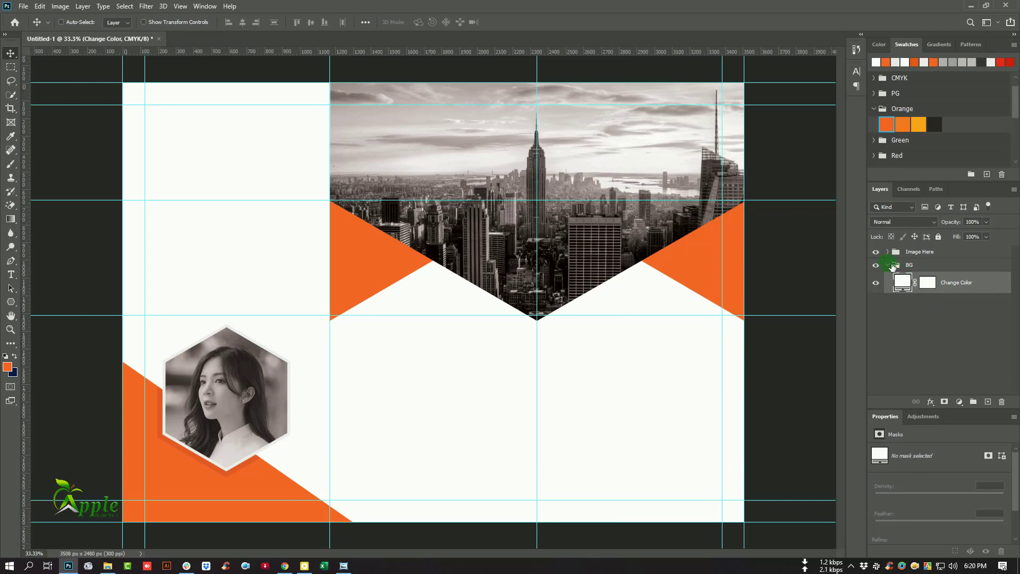
# - Collapse the "BG" group and give it a red colour label
pyautogui.click(891, 264)
pyautogui.click(928, 255)
pyautogui.rightClick(918, 267)
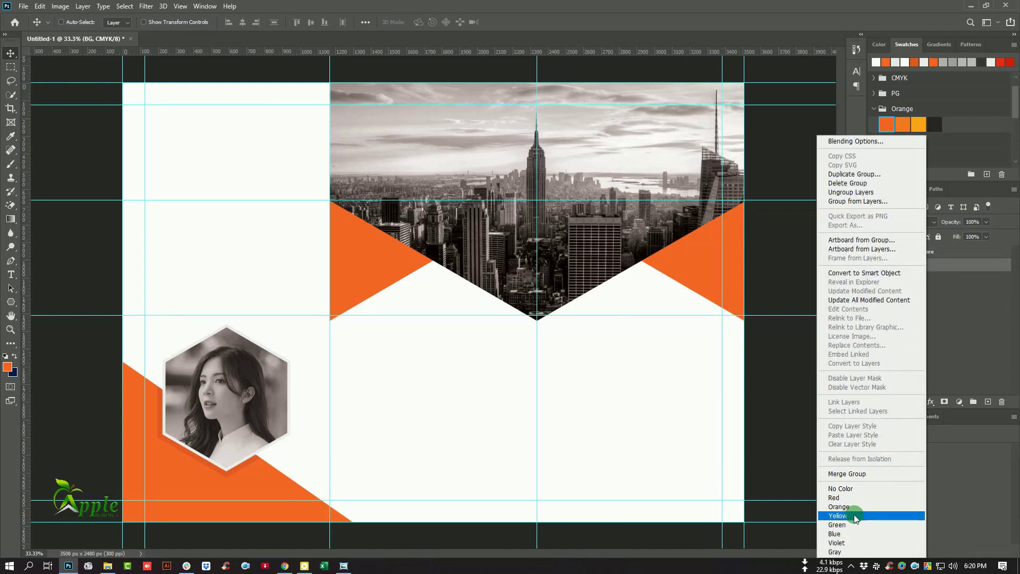
pyautogui.click(844, 498)
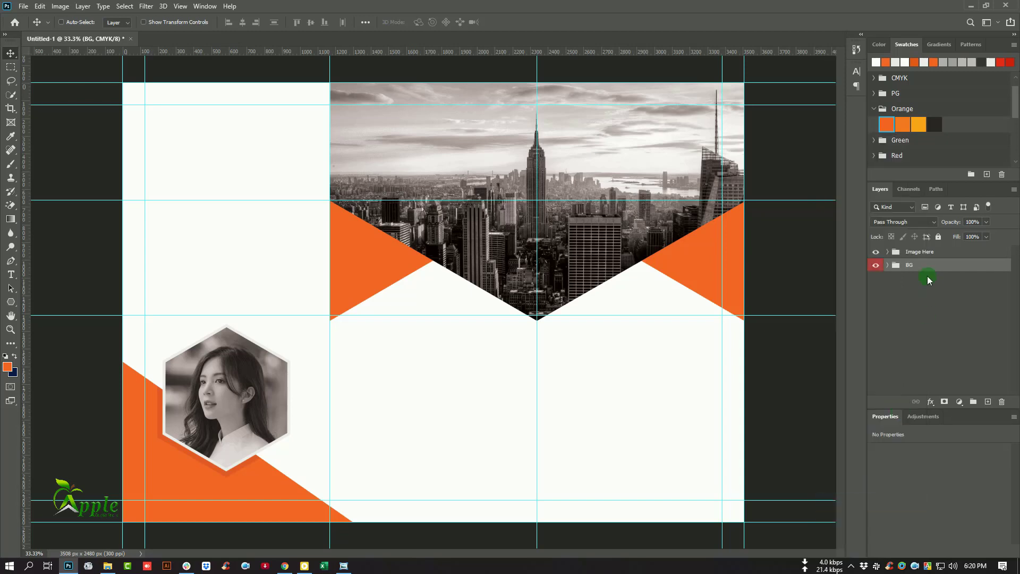
# - Rename the "Image Here" group as "Design"
pyautogui.doubleClick(913, 251)
pyautogui.write('Design')
pyautogui.press('Return')
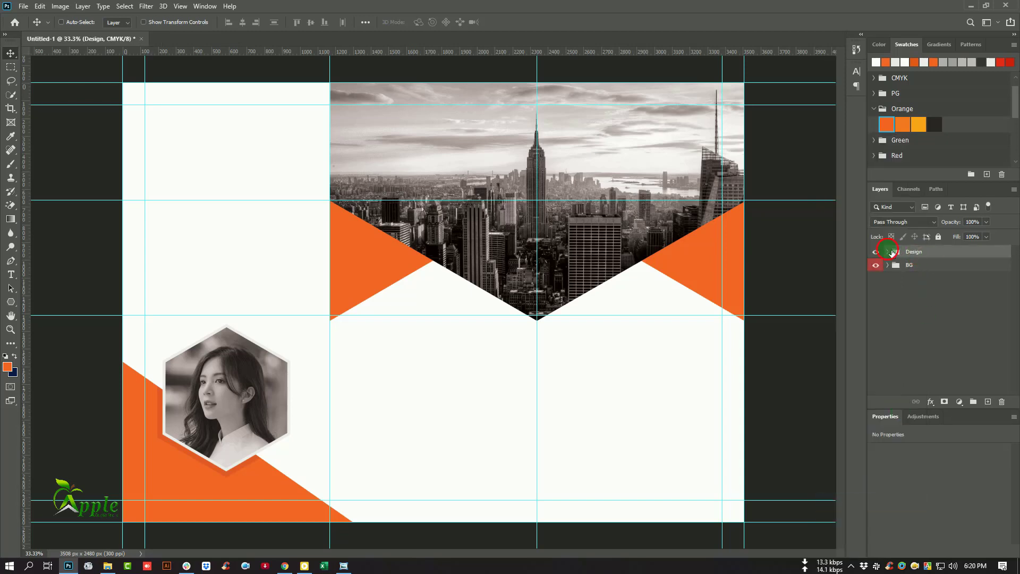
# - Group the two "Your Image" groups inside "Design" and name the new group "Images"
pyautogui.click(888, 251)
pyautogui.click(931, 265)
pyautogui.keyDown('shift'); pyautogui.click(930, 278); pyautogui.keyUp('shift')
pyautogui.click(973, 401)
pyautogui.doubleClick(926, 265)
pyautogui.write('Images')
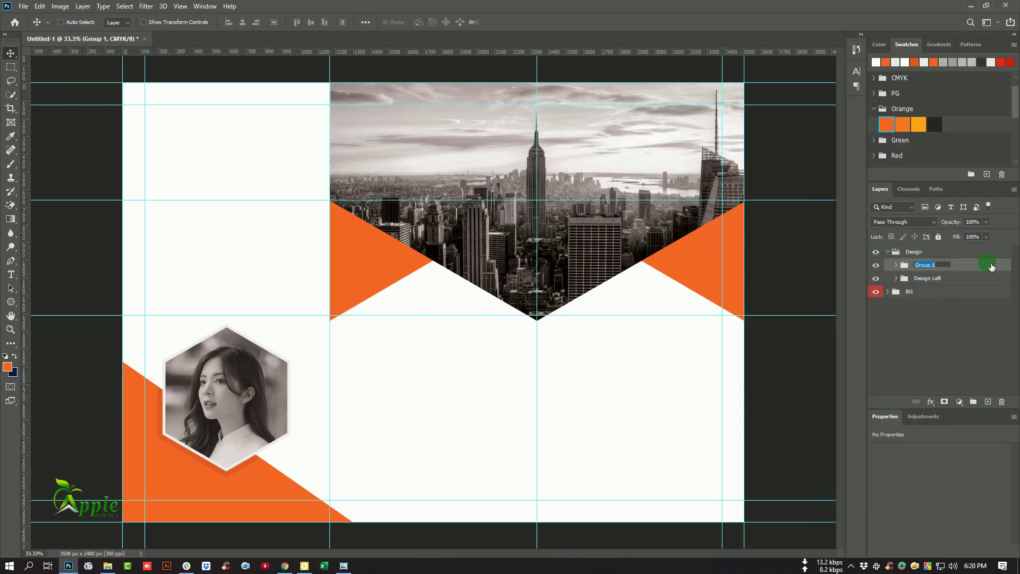
pyautogui.click(992, 266)
# - Collapse the "Design" group and give it an orange colour label
pyautogui.click(892, 254)
pyautogui.rightClick(900, 251)
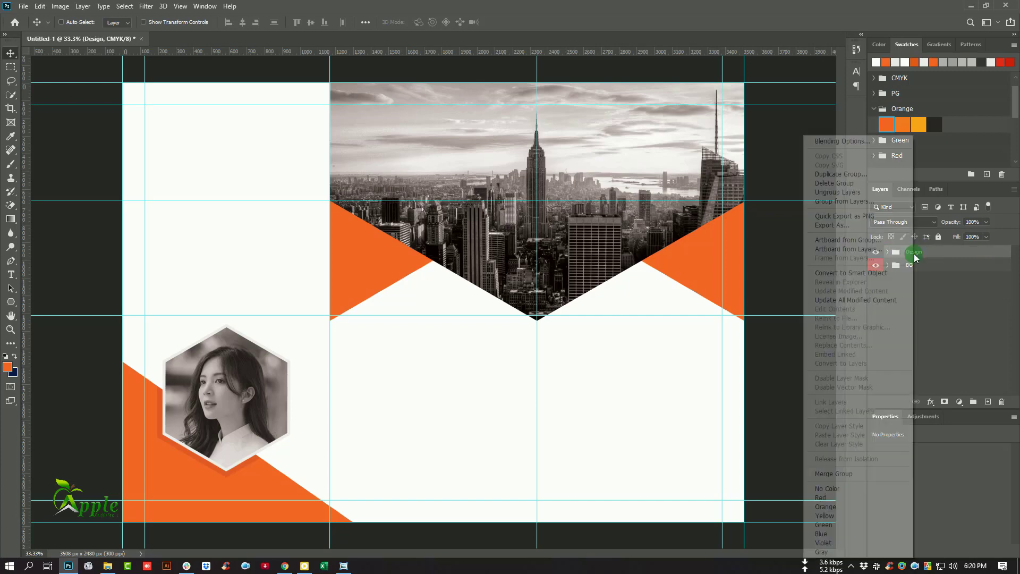
pyautogui.click(846, 508)
pyautogui.hotkey('ctrl', '-')
pyautogui.hotkey('ctrl', '+')
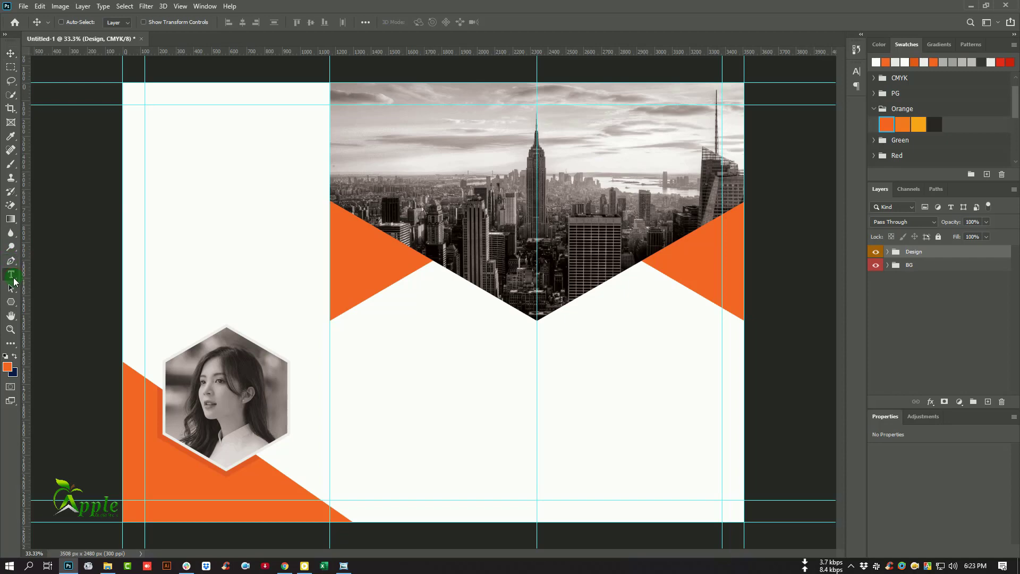
# - Add the heading "Your Tagline Here" near the first panel's upper margin in 28 pt Open Sans Regular, with faux italic off
pyautogui.click(12, 277)
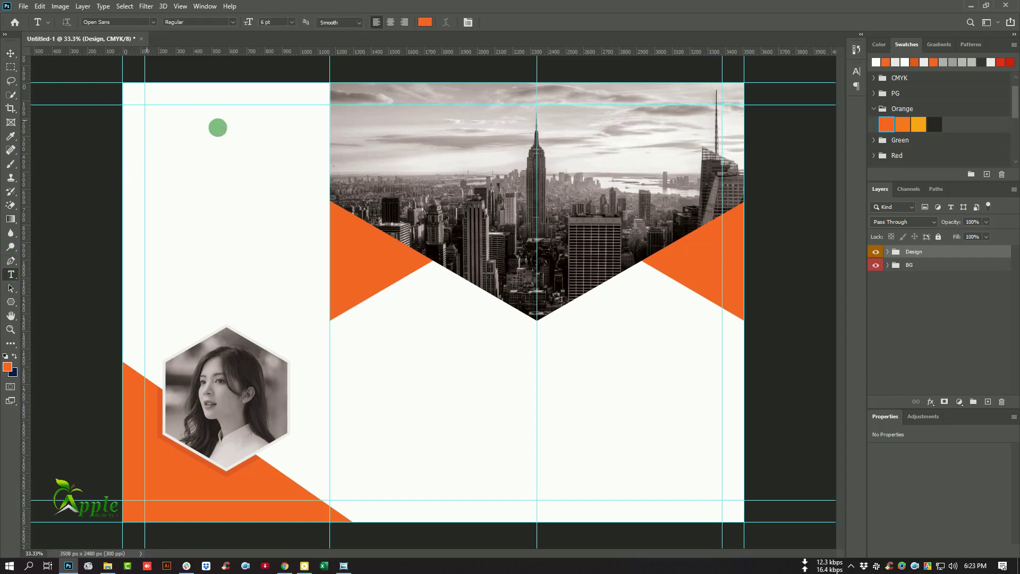
pyautogui.click(146, 120)
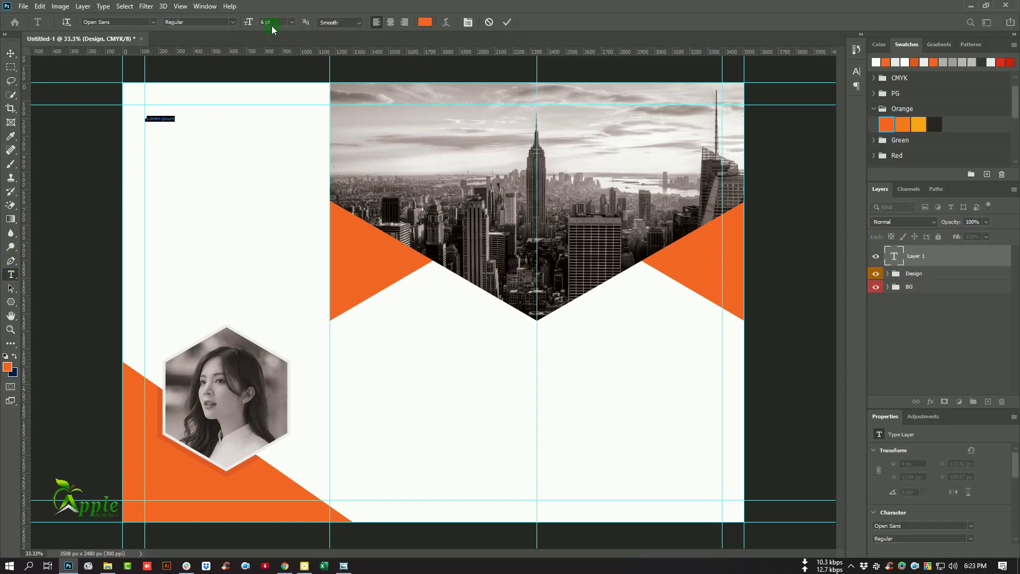
pyautogui.moveTo(253, 24); pyautogui.dragTo(502, 81)
pyautogui.click(856, 72)
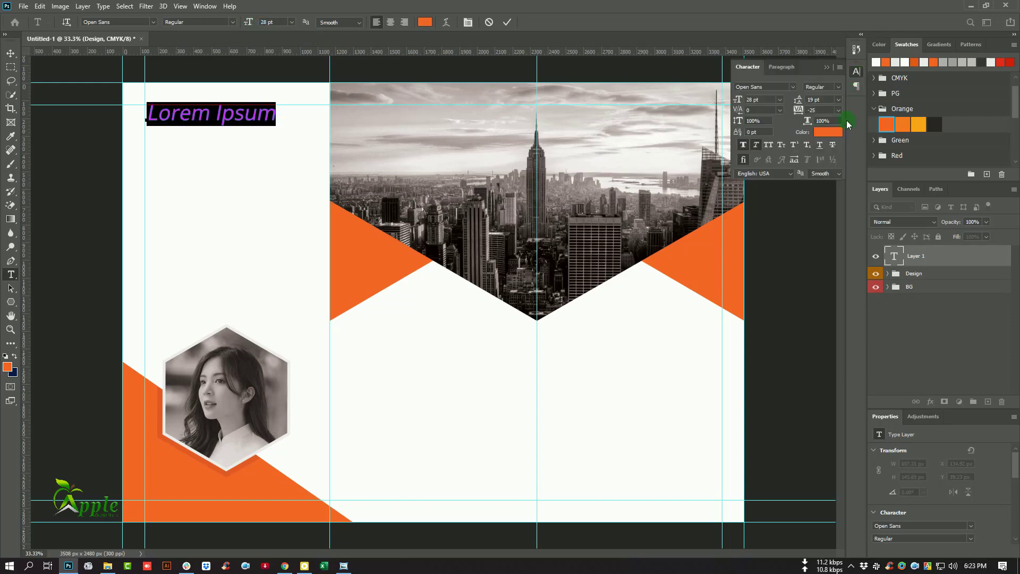
pyautogui.click(753, 143)
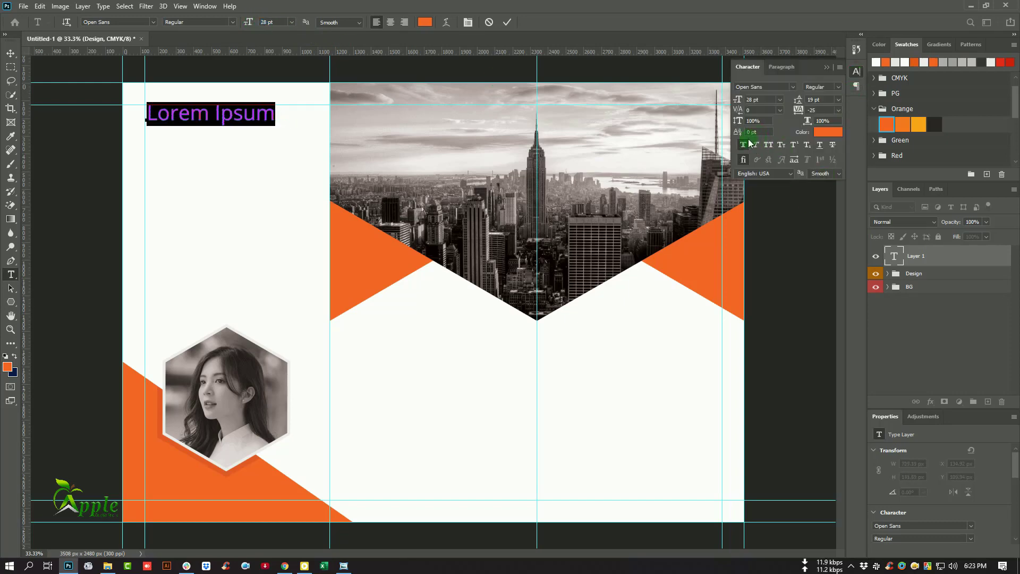
pyautogui.press('Return')
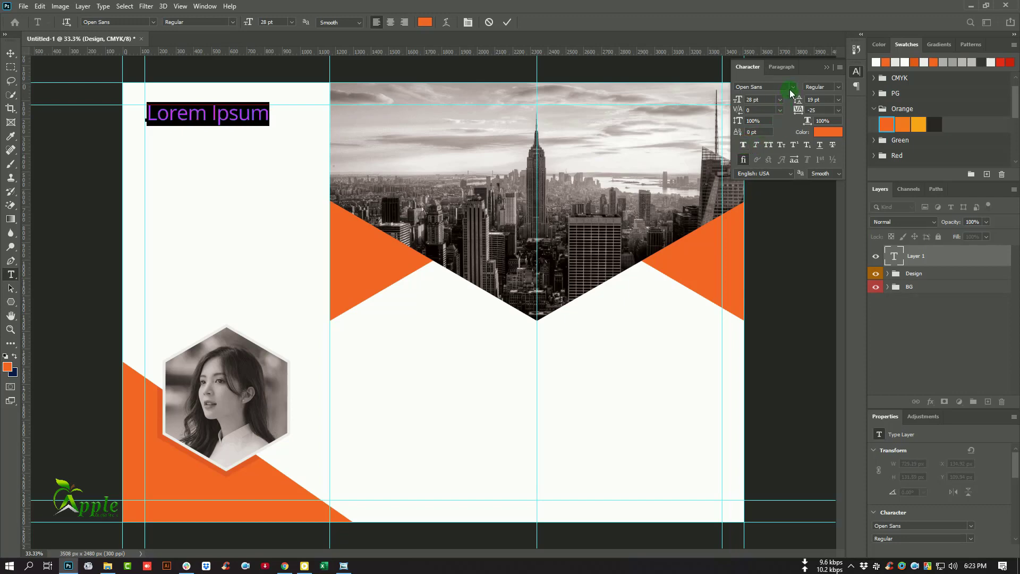
pyautogui.write('Yo')
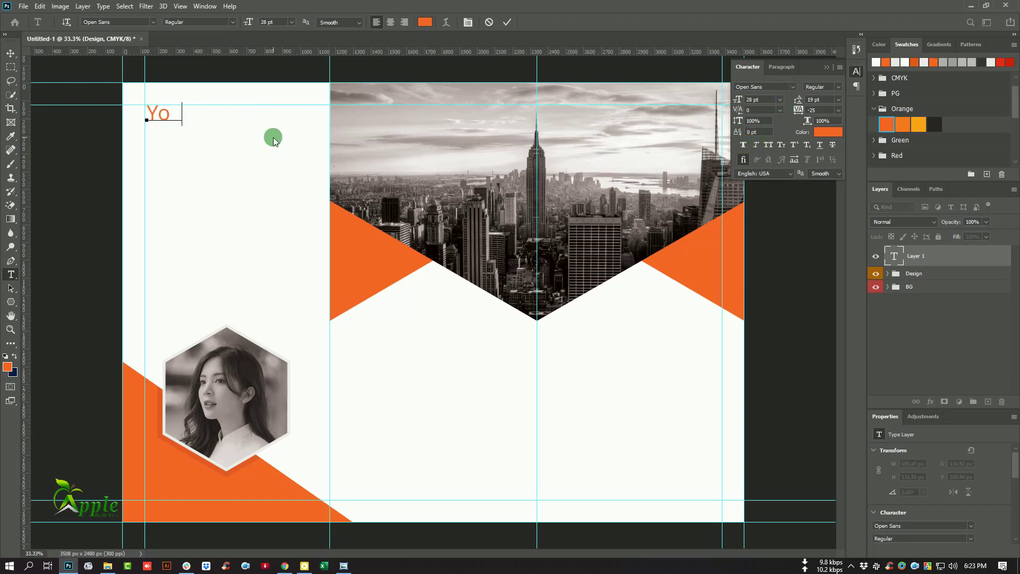
pyautogui.write('ur Tagline Here')
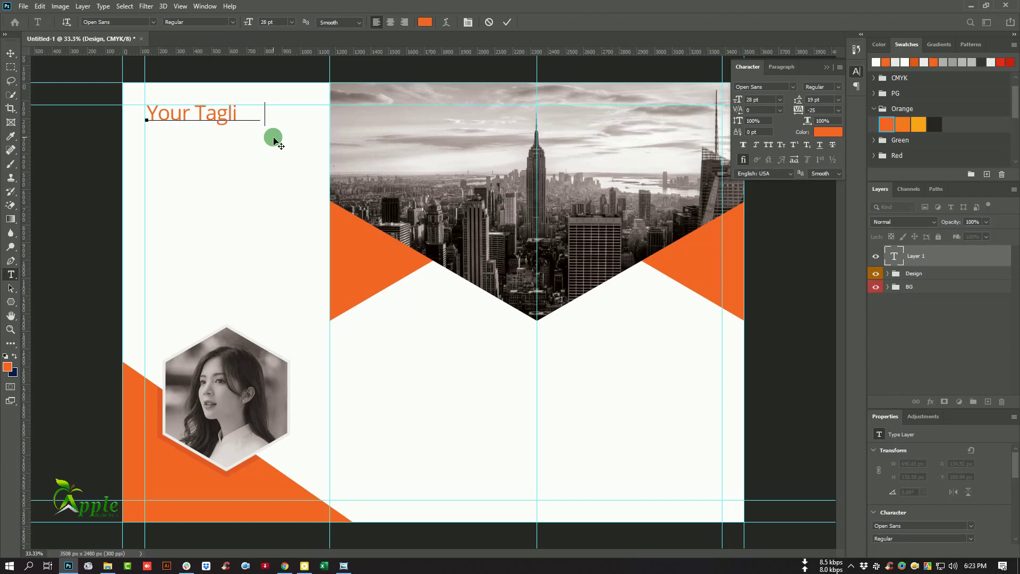
pyautogui.click(448, 38)
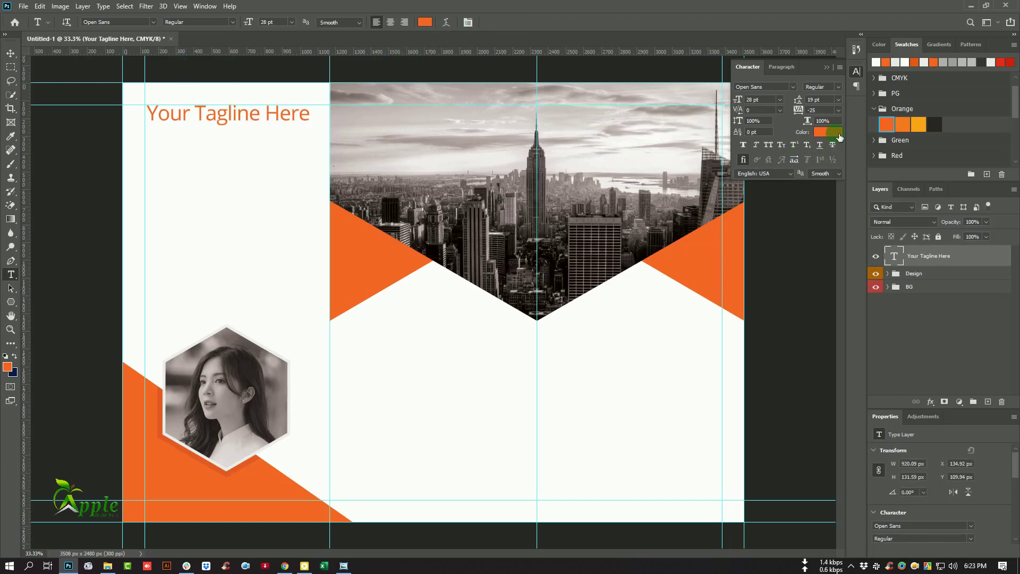
# - Recolour the tagline text to dark grey 2b2b2b and nudge it slightly to the margin guides
pyautogui.click(838, 133)
pyautogui.click(637, 472)
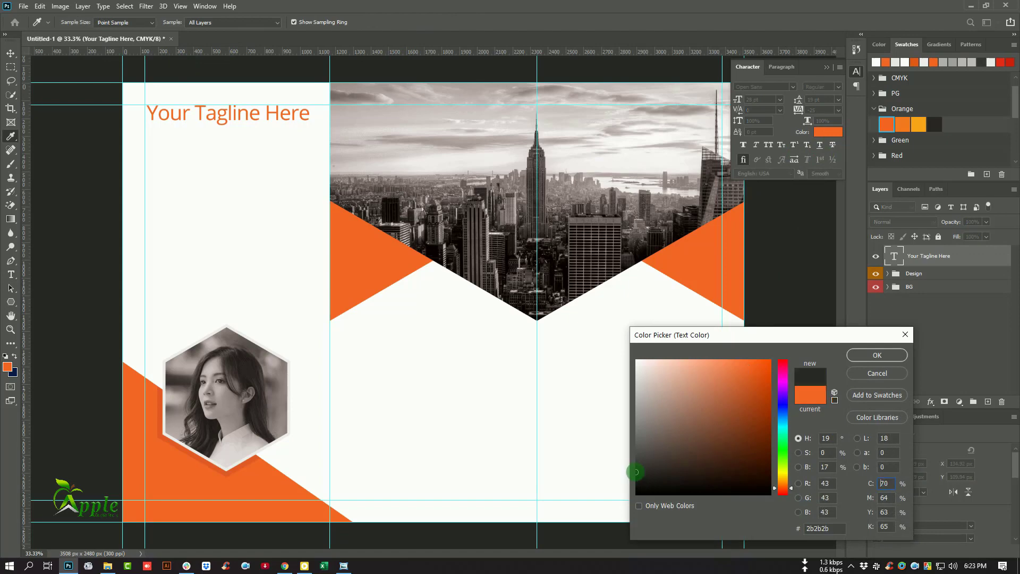
pyautogui.click(852, 354)
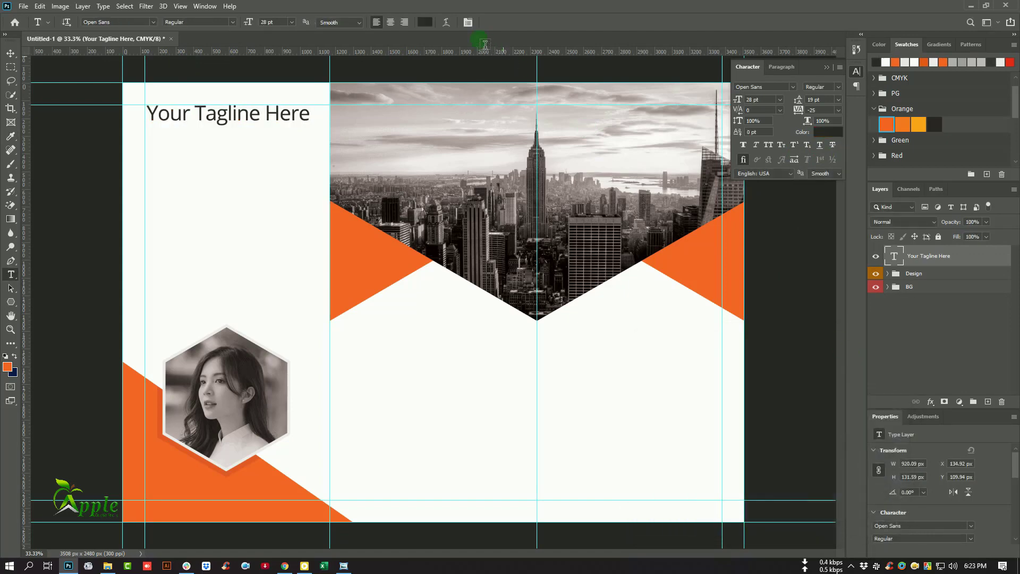
pyautogui.click(10, 54)
pyautogui.click(740, 223)
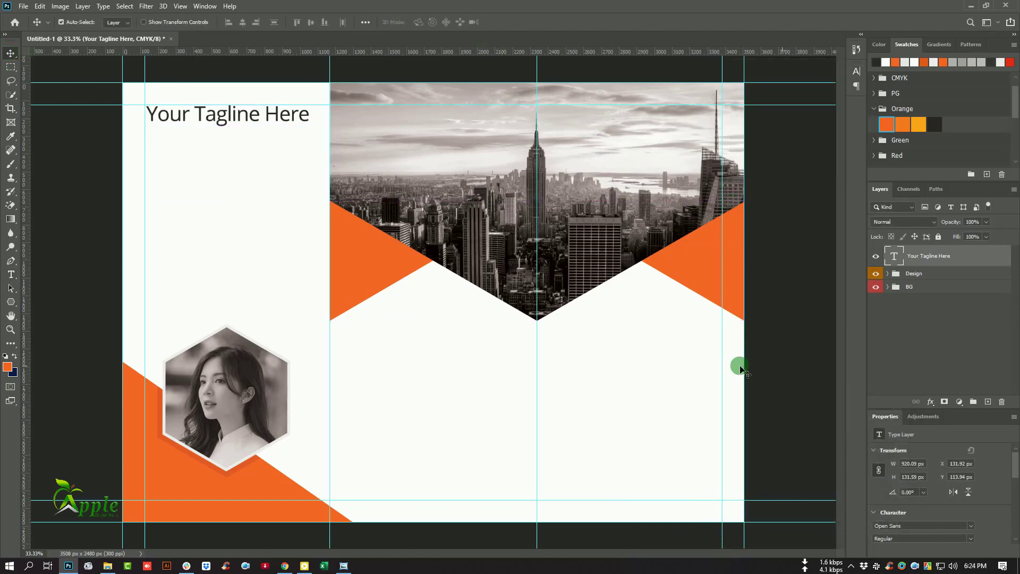
# - Format the whole tagline as Open Sans Semibold with faux bold and all caps
pyautogui.click(11, 274)
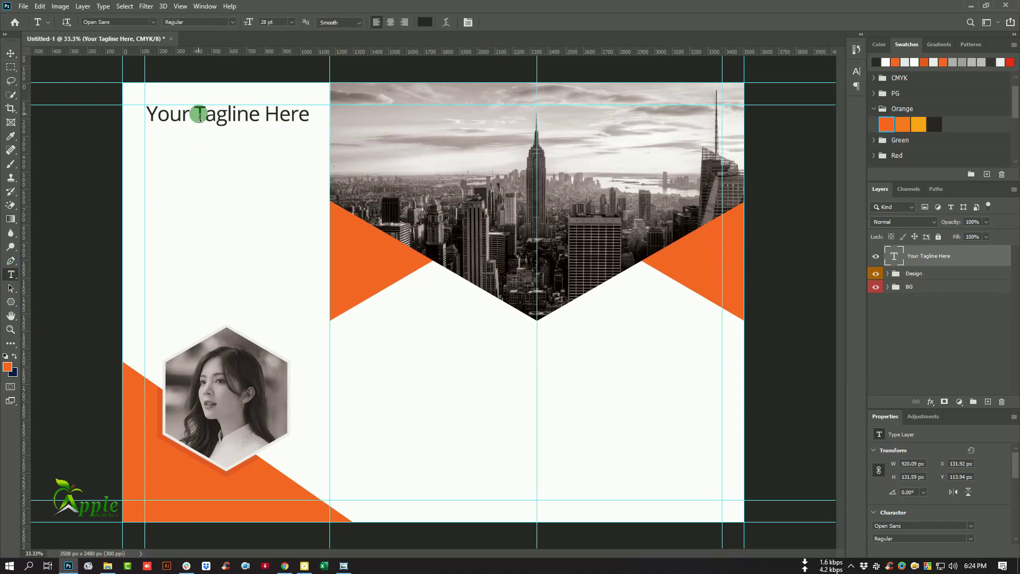
pyautogui.click(318, 115)
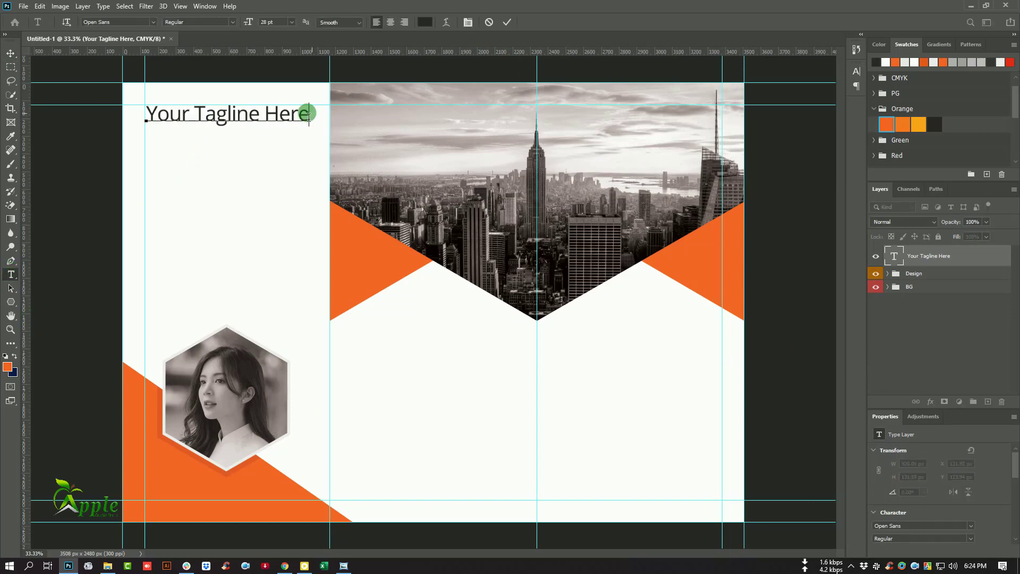
pyautogui.tripleClick(244, 115)
pyautogui.click(856, 72)
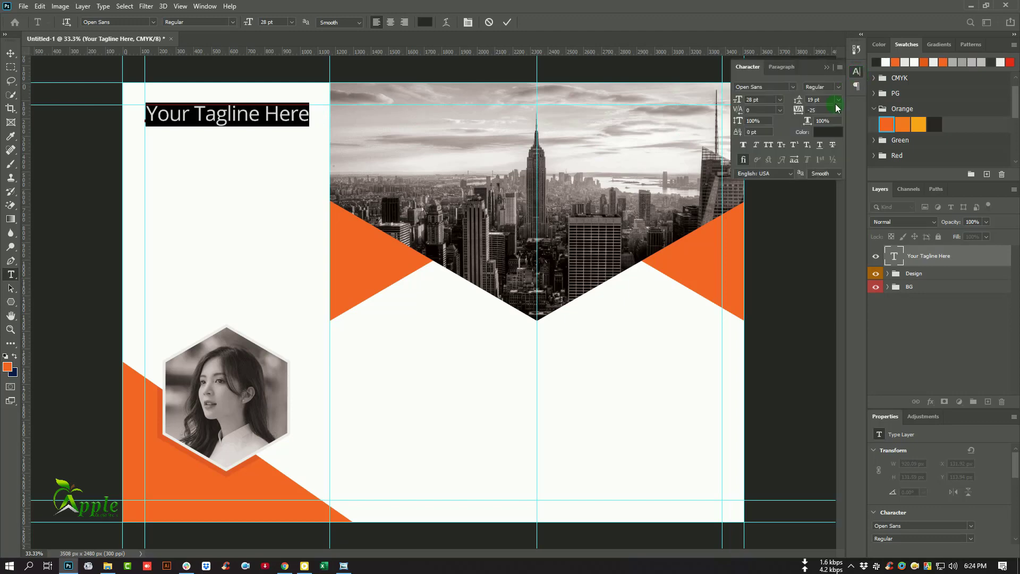
pyautogui.click(746, 146)
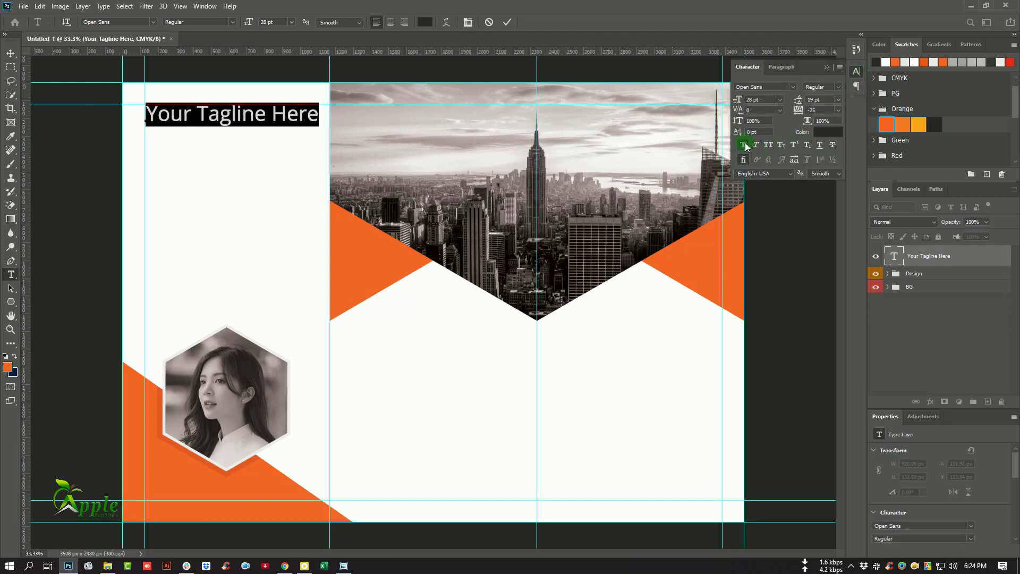
pyautogui.click(769, 146)
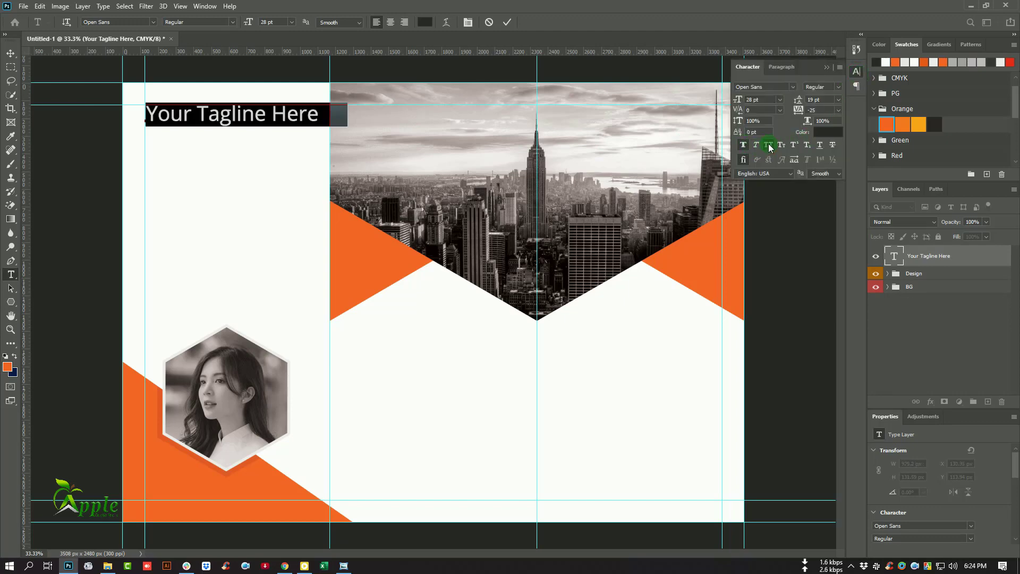
pyautogui.click(841, 86)
pyautogui.click(820, 106)
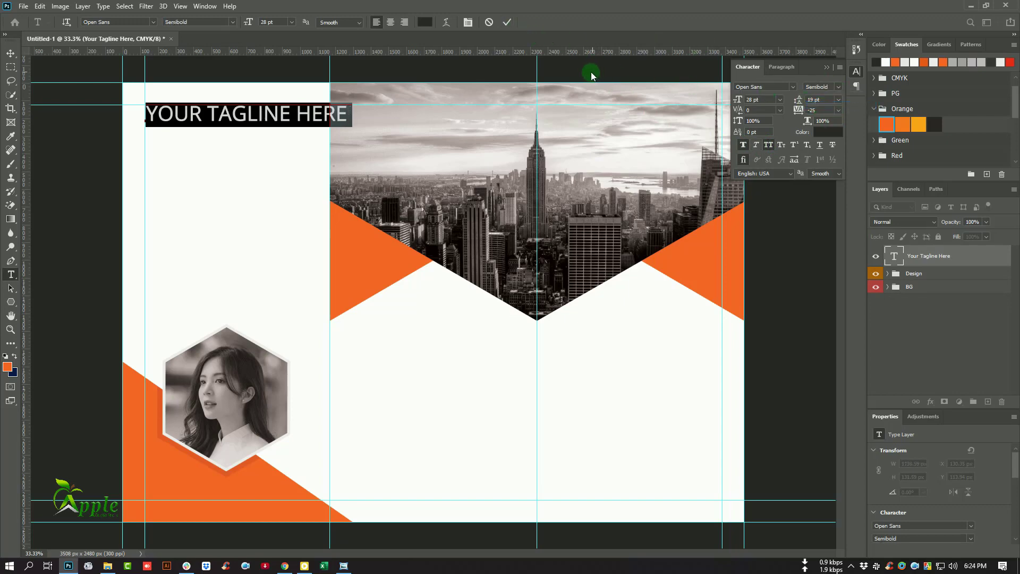
pyautogui.click(506, 24)
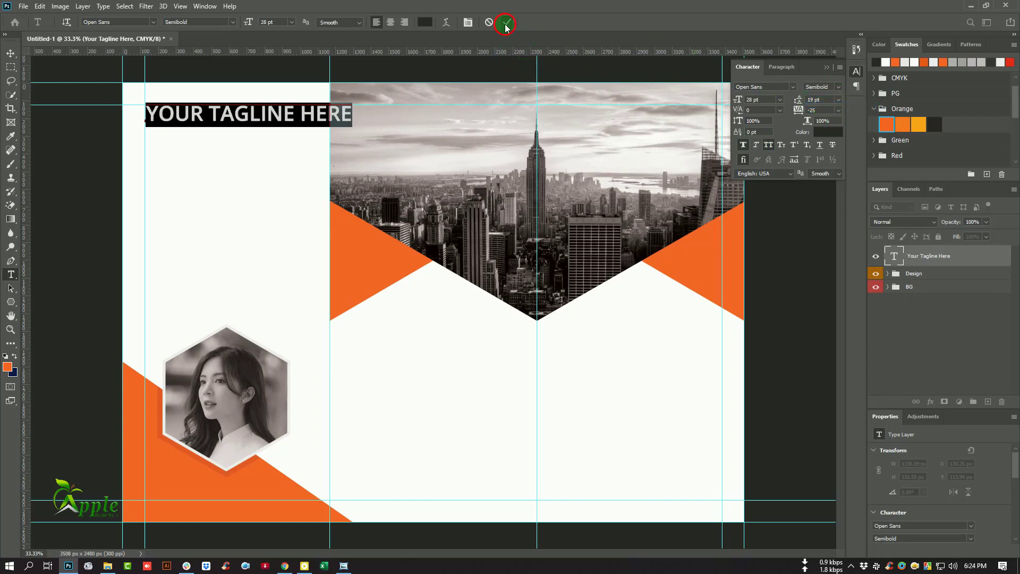
# - Break the tagline into three lines with one word on each line
pyautogui.click(206, 117)
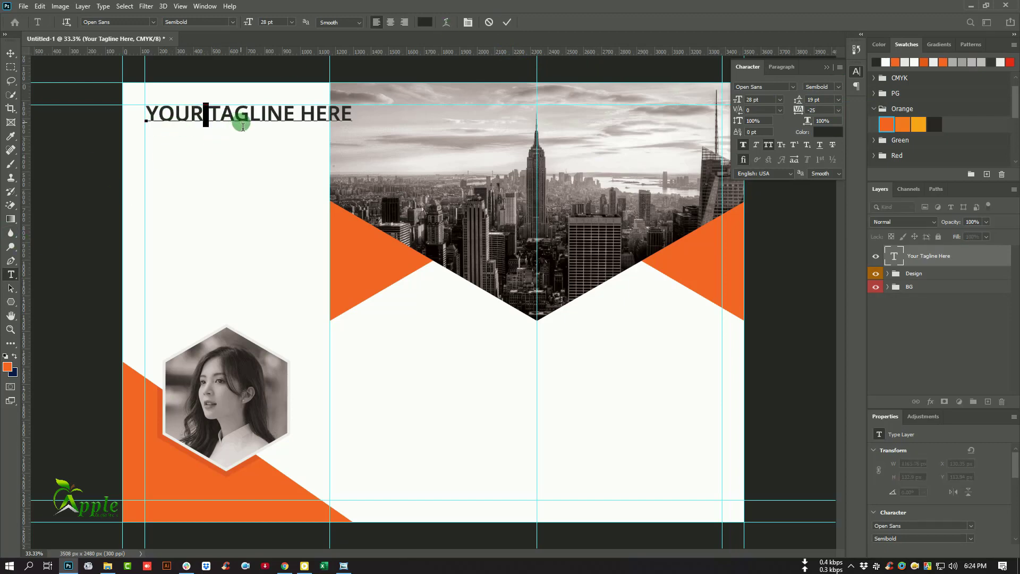
pyautogui.press('Return')
pyautogui.click(241, 129)
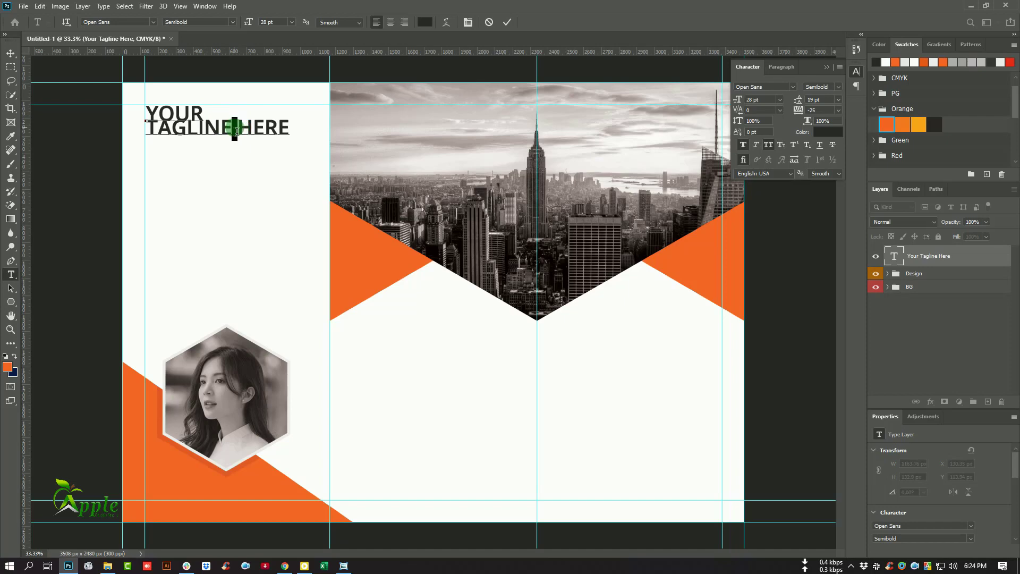
pyautogui.press('Return')
# - Set the tagline's leading to 32 pt and align the text with the panel's margin guides
pyautogui.hotkey('ctrl', 'a')
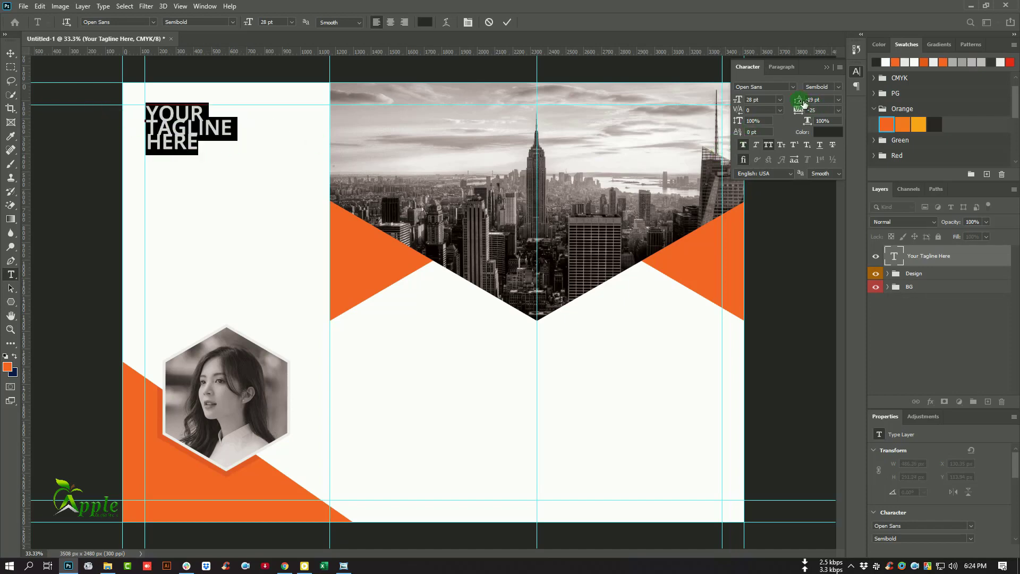
pyautogui.moveTo(807, 102); pyautogui.dragTo(811, 105)
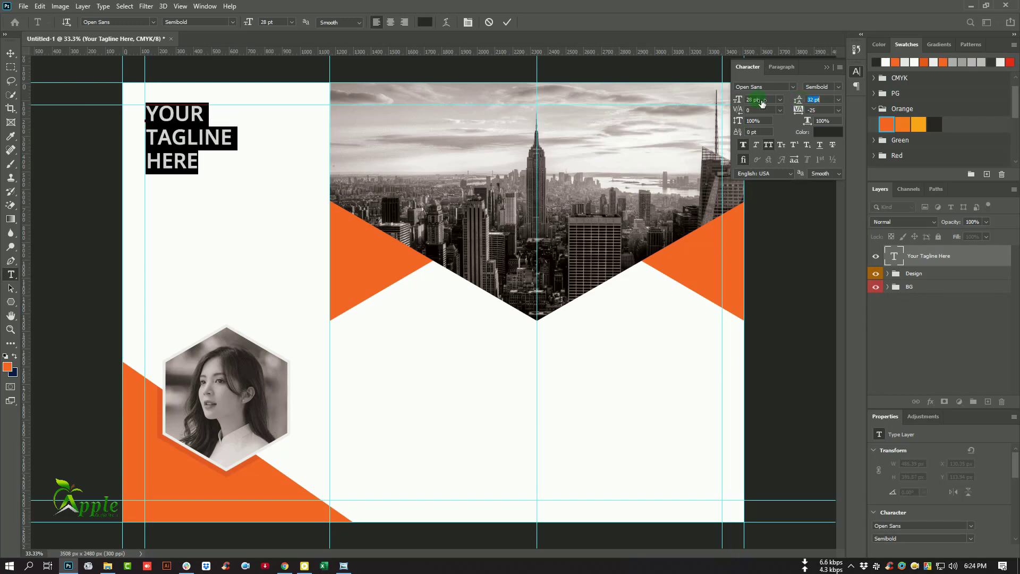
pyautogui.click(508, 27)
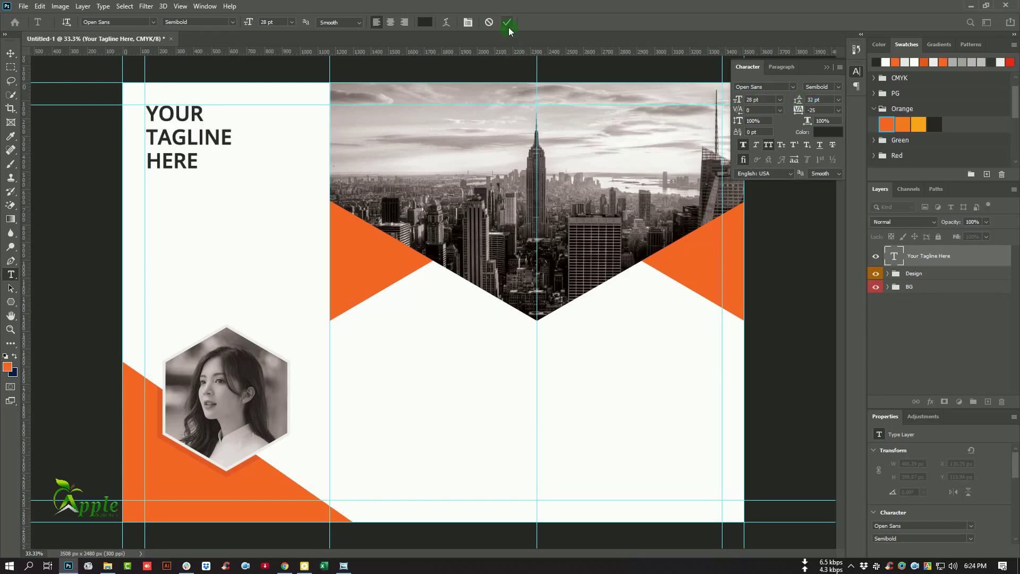
pyautogui.click(10, 53)
pyautogui.moveTo(192, 141); pyautogui.dragTo(189, 140)
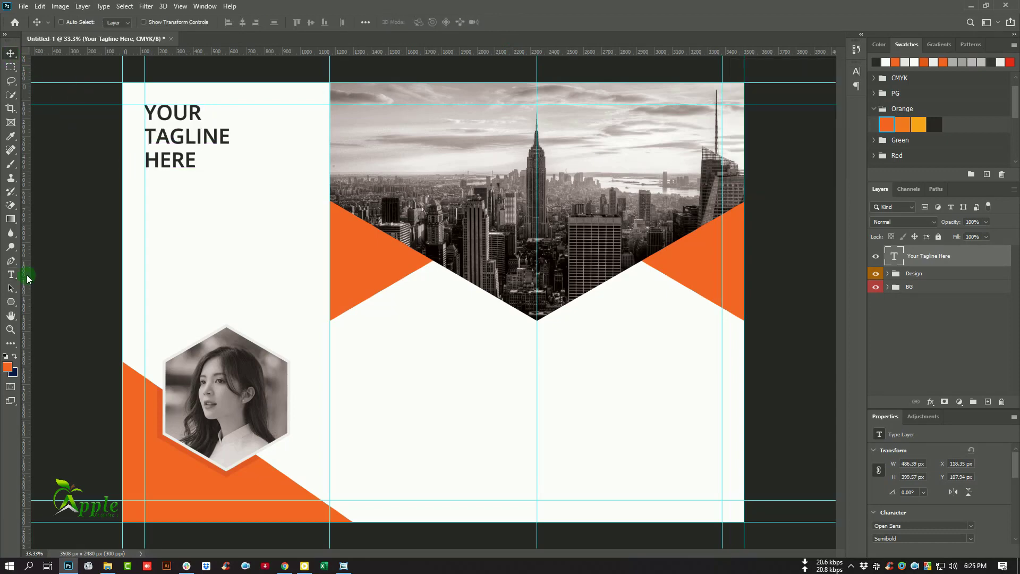
# - Draw a paragraph text box about 949 by 168 px below the tagline, with 15 pt placeholder text and all caps off
pyautogui.click(11, 273)
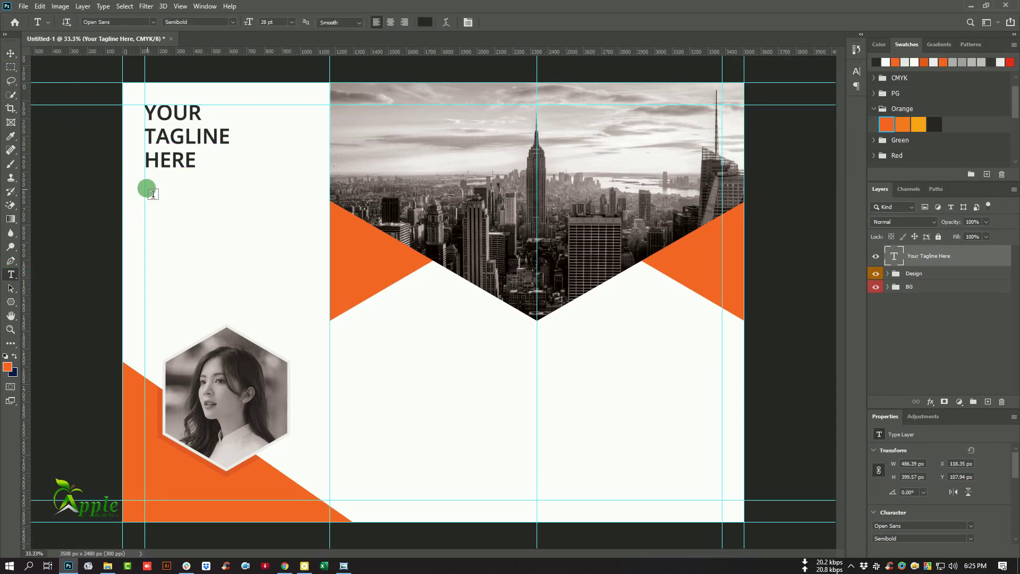
pyautogui.moveTo(144, 183); pyautogui.dragTo(313, 212)
pyautogui.click(856, 71)
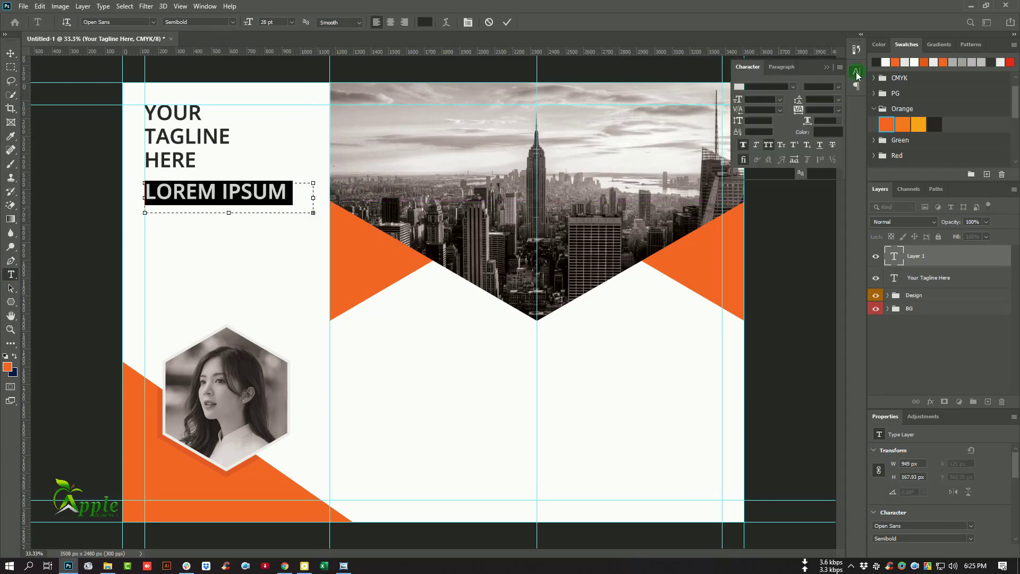
pyautogui.moveTo(740, 100); pyautogui.dragTo(736, 100)
pyautogui.click(768, 145)
# - Set the placeholder paragraph to 9 pt with 12 pt leading and make its text box slightly taller
pyautogui.click(802, 103)
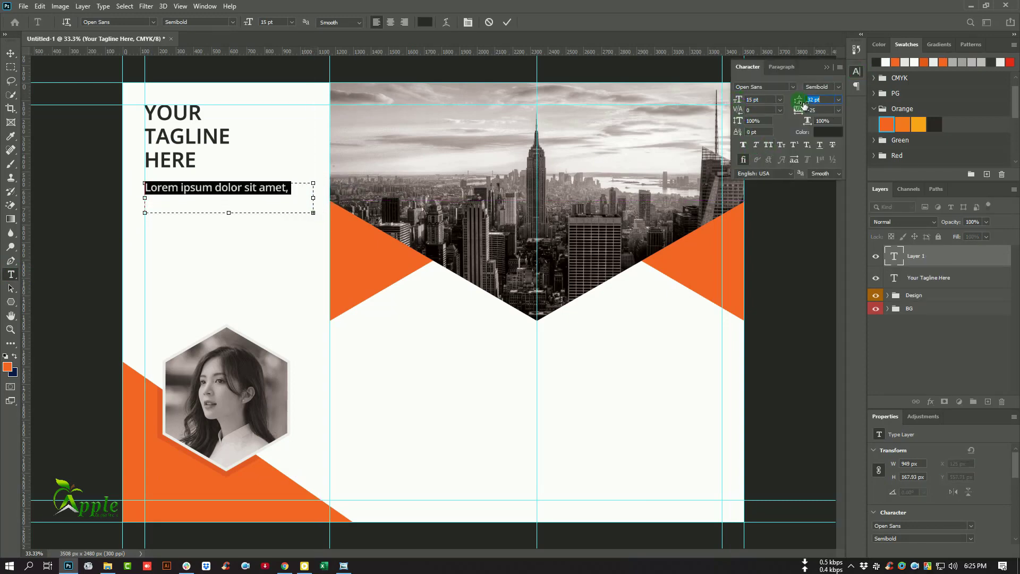
pyautogui.moveTo(803, 103); pyautogui.dragTo(745, 102)
pyautogui.press('Return')
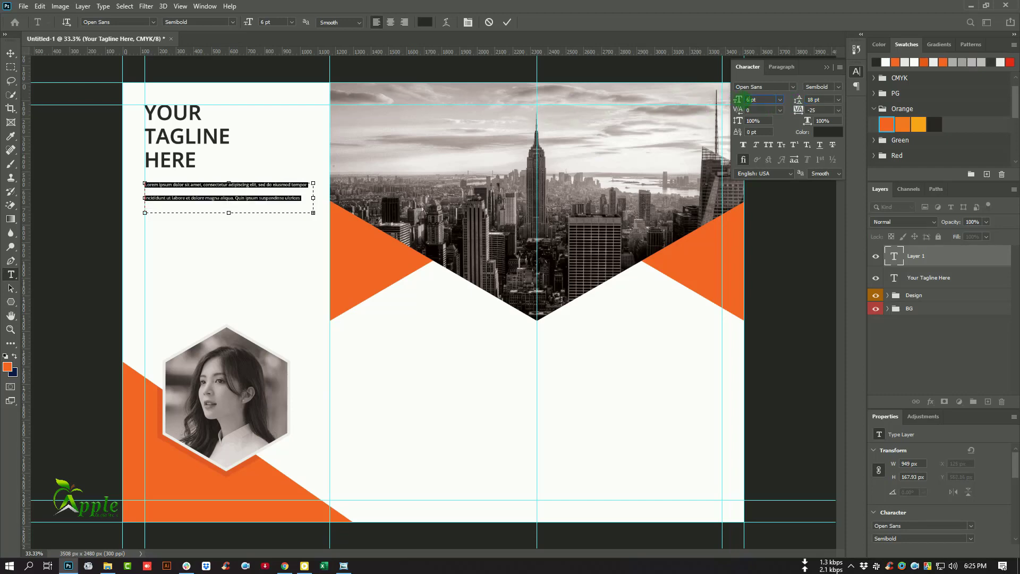
pyautogui.moveTo(750, 100); pyautogui.dragTo(688, 117)
pyautogui.write('8')
pyautogui.press('Return')
pyautogui.press('Return')
pyautogui.moveTo(230, 212); pyautogui.dragTo(233, 214)
pyautogui.moveTo(804, 101); pyautogui.dragTo(801, 101)
pyautogui.click(507, 21)
pyautogui.press('v')
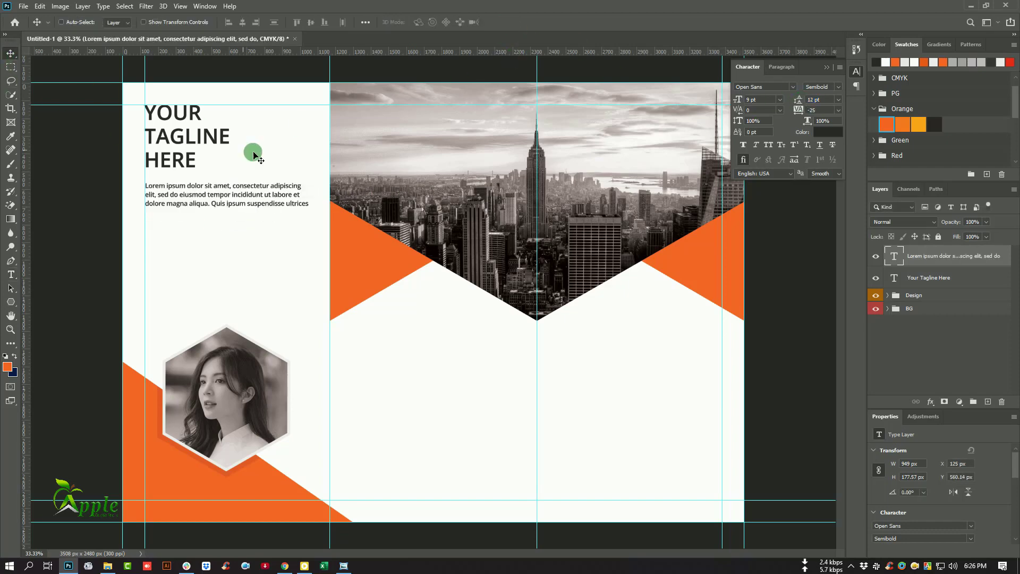
# - Trim the placeholder paragraph so that it ends with "dolore magna aliqua Quis ipsum."
pyautogui.click(10, 275)
pyautogui.click(212, 198)
pyautogui.press('Return')
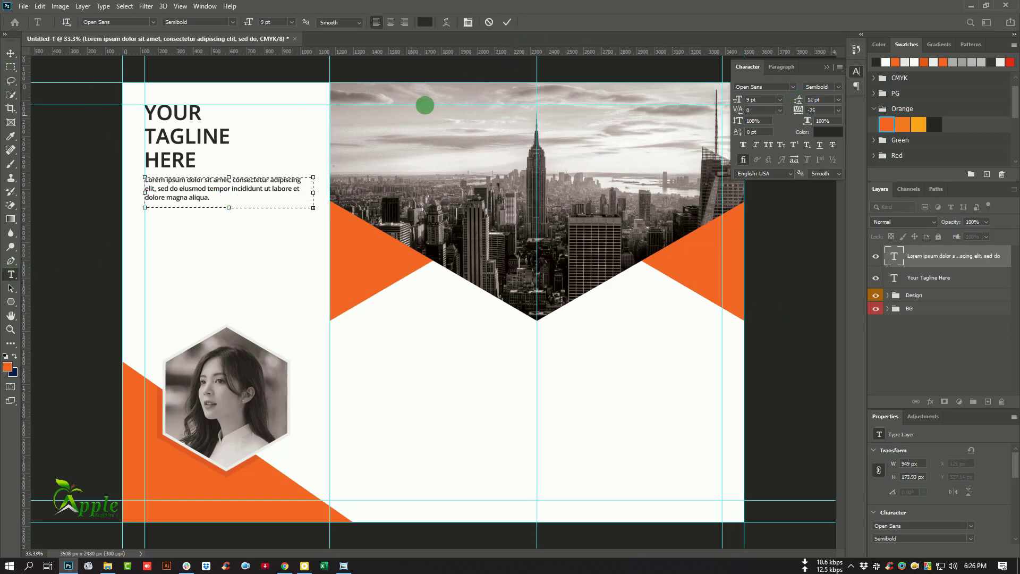
pyautogui.click(214, 200)
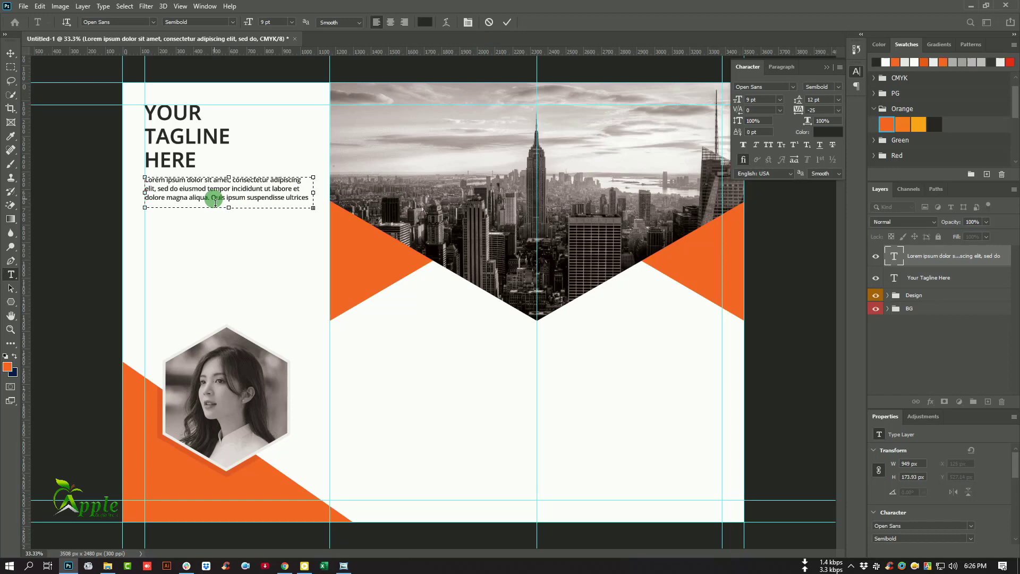
pyautogui.press('Delete')
pyautogui.click(245, 200)
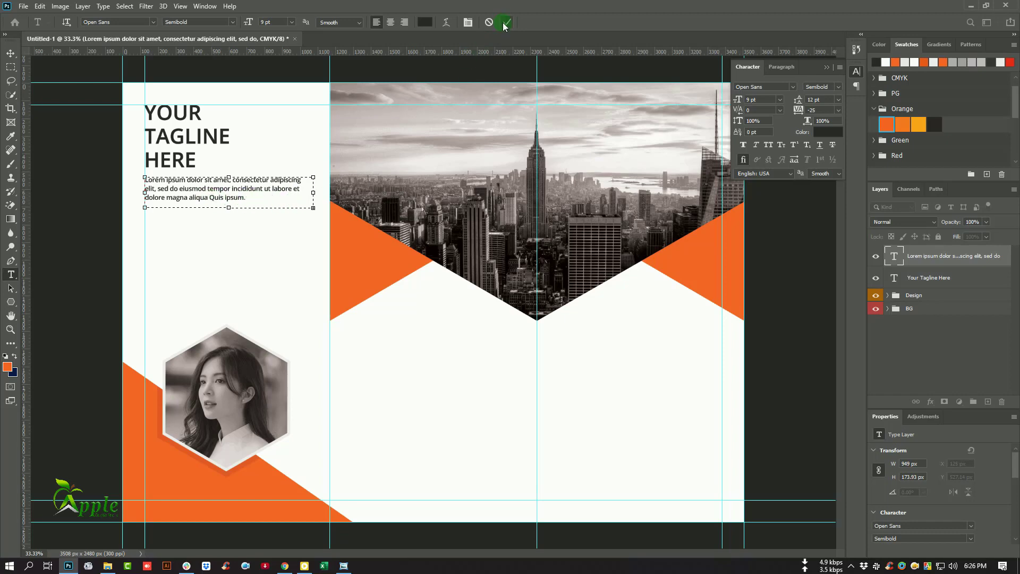
pyautogui.click(506, 22)
pyautogui.click(10, 54)
pyautogui.click(826, 67)
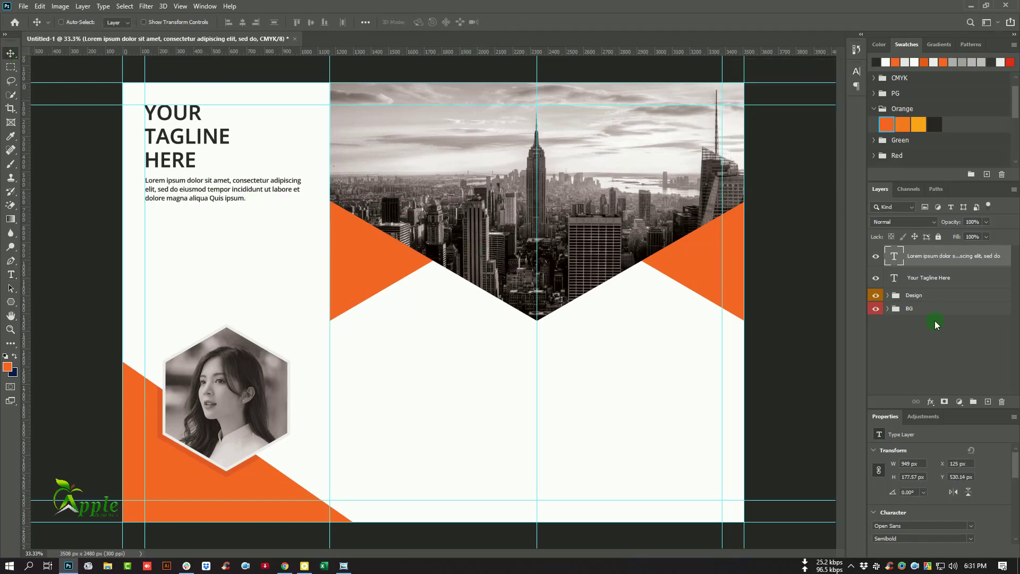
# - Group the tagline and paragraph text layers and name the group "Header"
pyautogui.keyDown('shift'); pyautogui.click(935, 277); pyautogui.keyUp('shift')
pyautogui.click(973, 401)
pyautogui.doubleClick(916, 253)
pyautogui.write('Header')
pyautogui.press('Return')
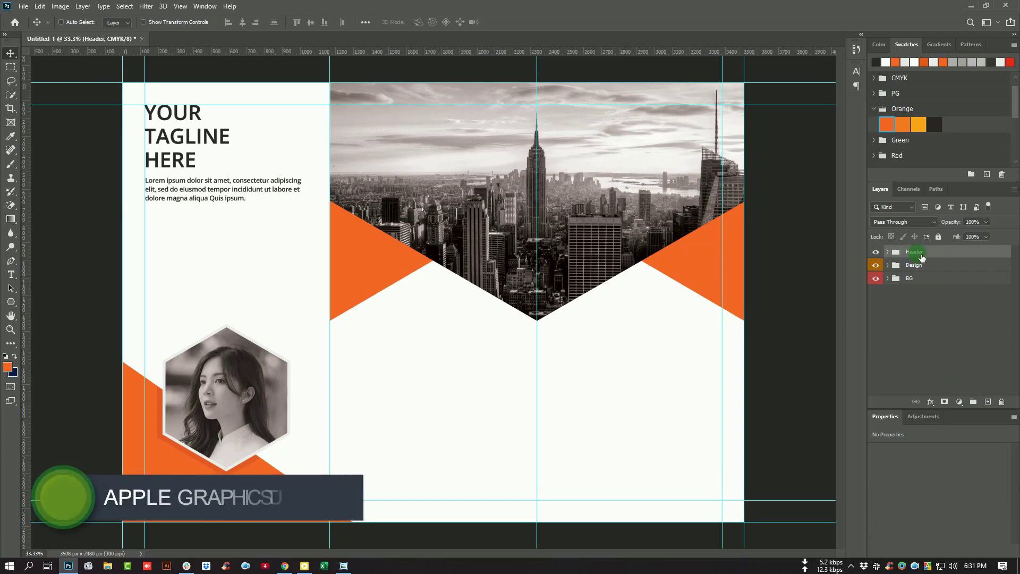
# - Draw a square about 124 px wide below the header paragraph and fill it with the orange sampled from the triangle (#f26624)
pyautogui.click(11, 303)
pyautogui.click(54, 301)
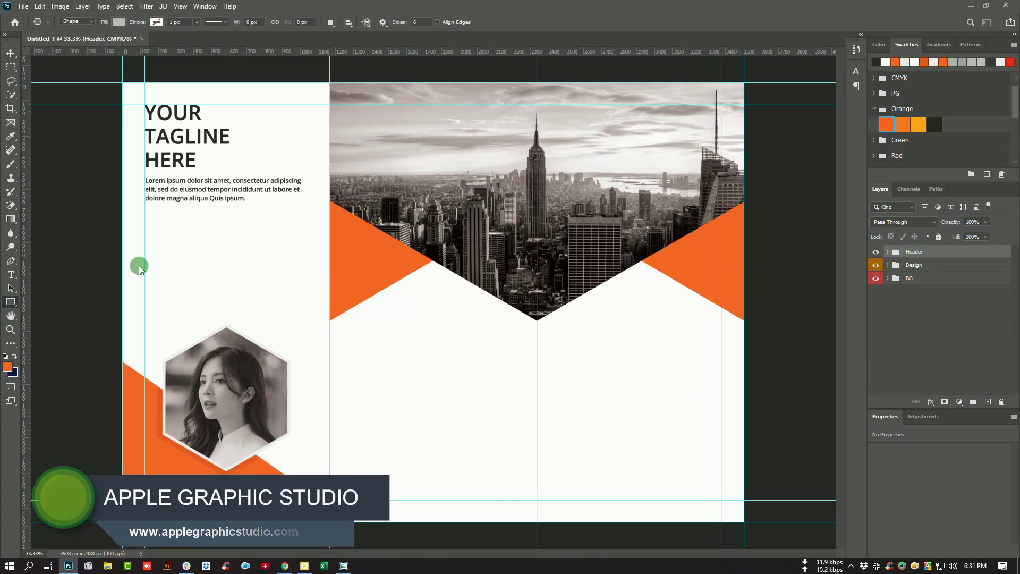
pyautogui.moveTo(145, 218); pyautogui.dragTo(167, 240)
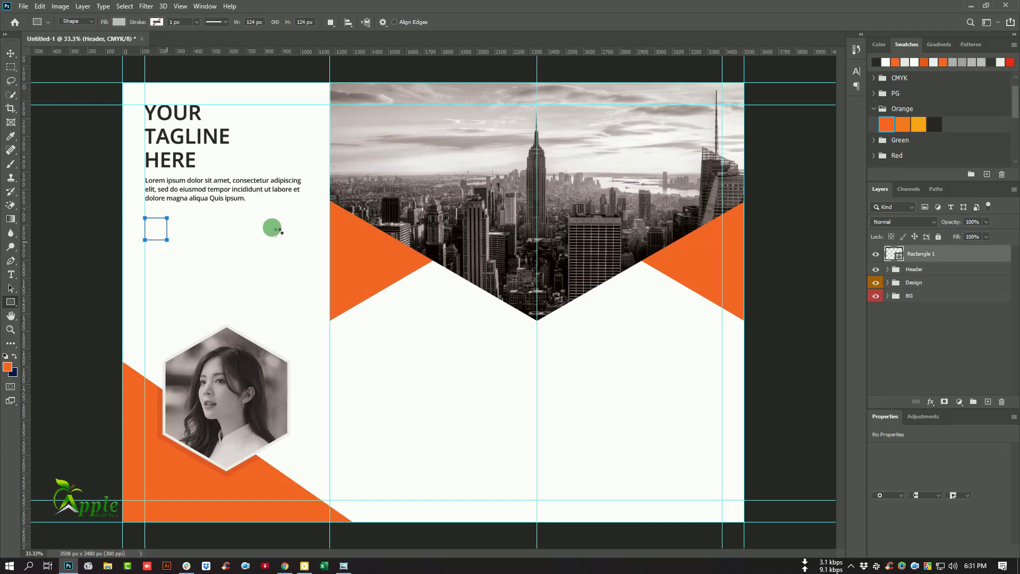
pyautogui.click(10, 54)
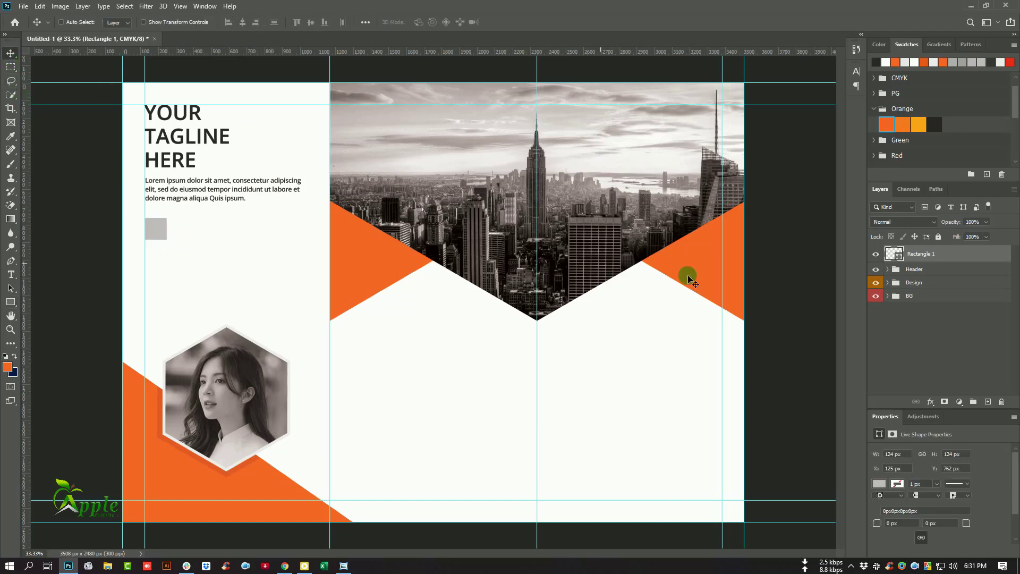
pyautogui.doubleClick(895, 254)
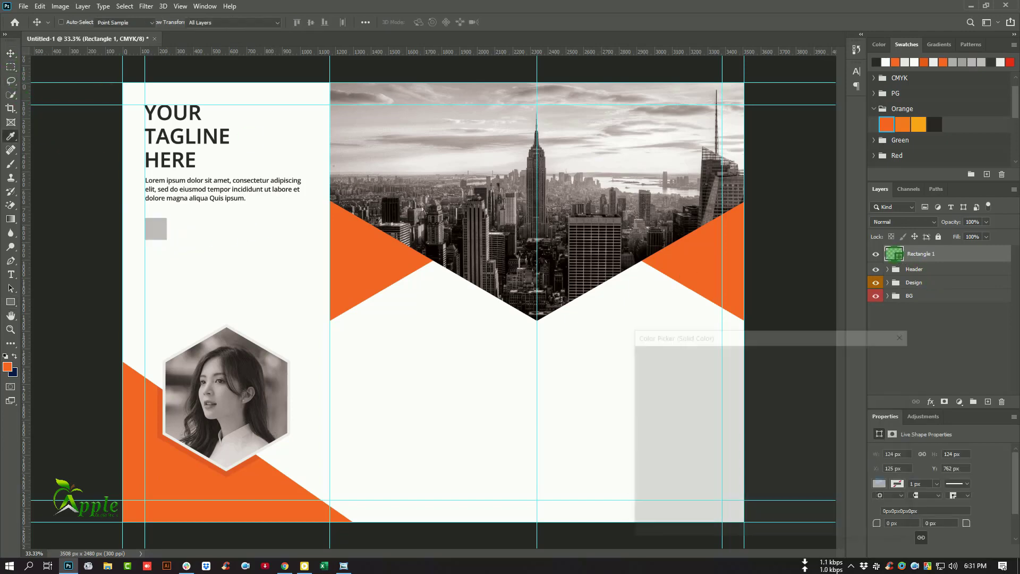
pyautogui.click(710, 271)
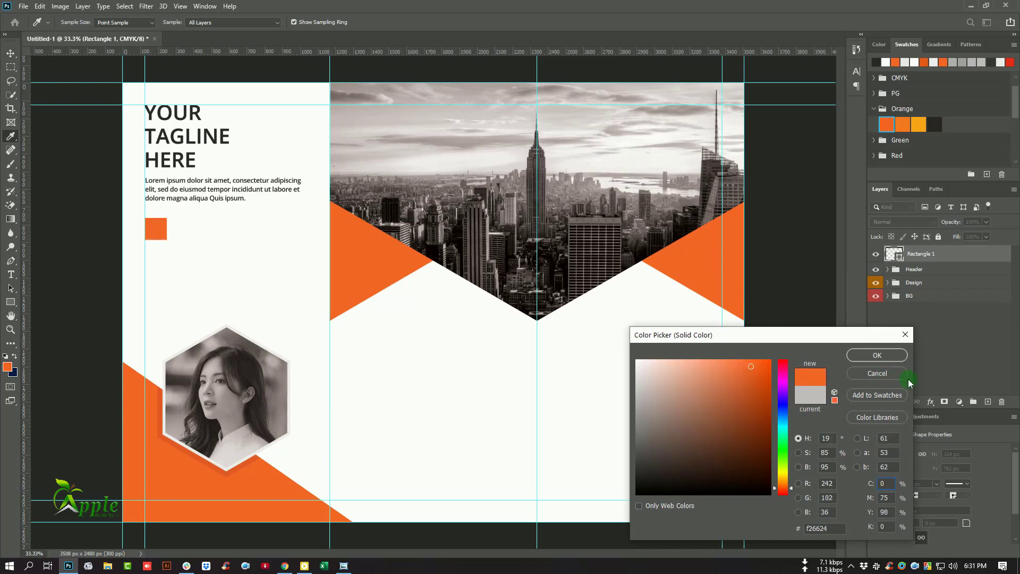
pyautogui.click(878, 356)
# - Scale the orange square proportionally up to about 147 px per side, keeping its upper-left corner on the margin guide
pyautogui.click(40, 6)
pyautogui.click(106, 241)
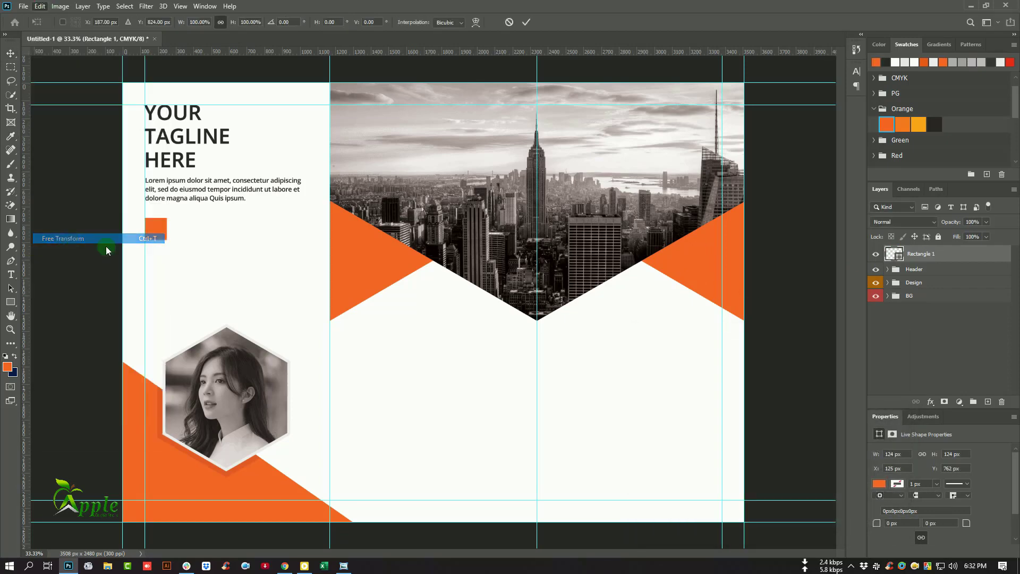
pyautogui.hotkey('ctrl', '+')
pyautogui.moveTo(135, 243); pyautogui.dragTo(523, 294)
pyautogui.moveTo(429, 265); pyautogui.dragTo(436, 271)
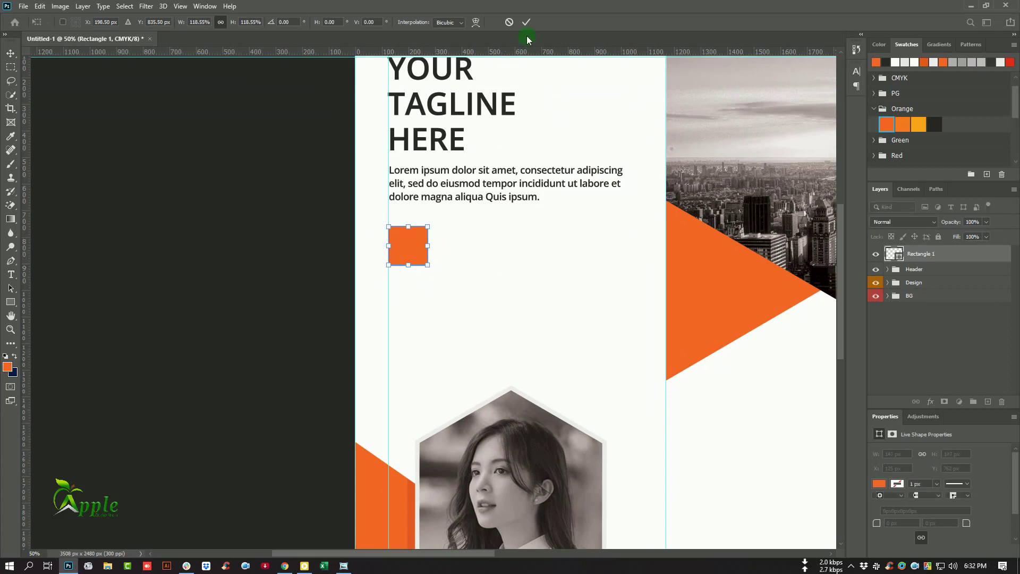
pyautogui.click(527, 22)
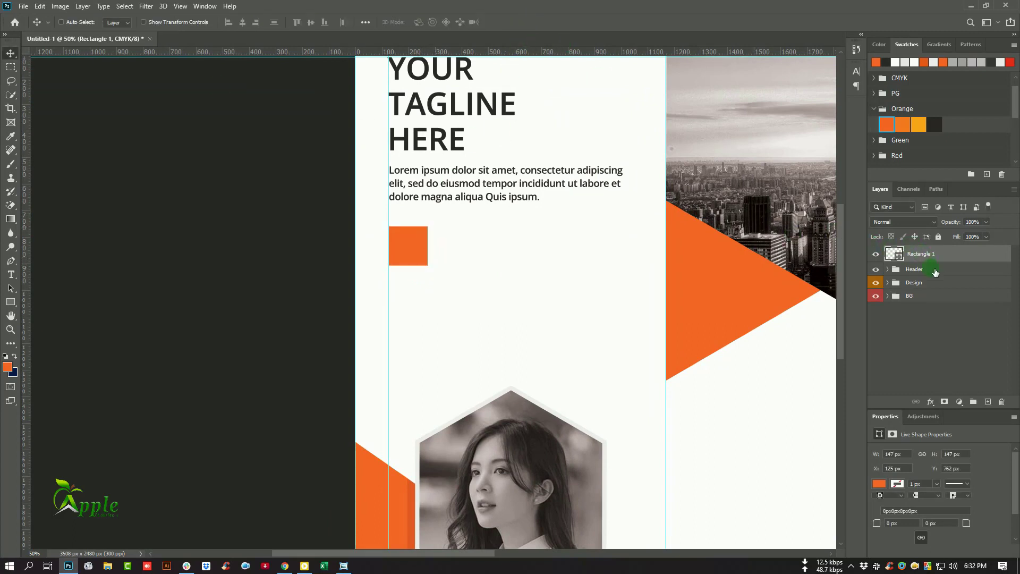
# - Duplicate the header paragraph layer, take the copy out of the Header group and place it beside the orange square
pyautogui.click(888, 269)
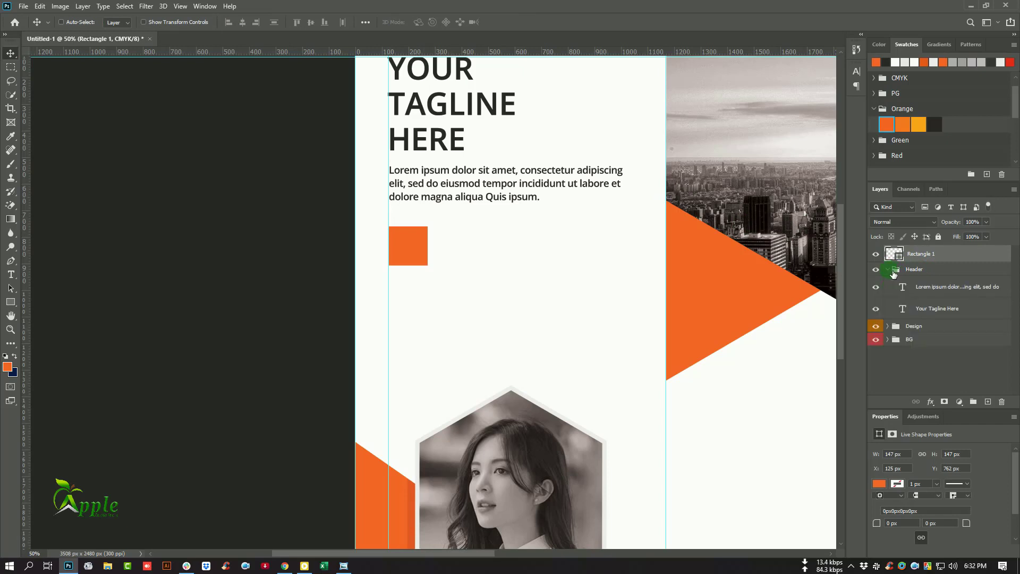
pyautogui.moveTo(976, 294); pyautogui.dragTo(989, 402)
pyautogui.moveTo(933, 295); pyautogui.dragTo(933, 255)
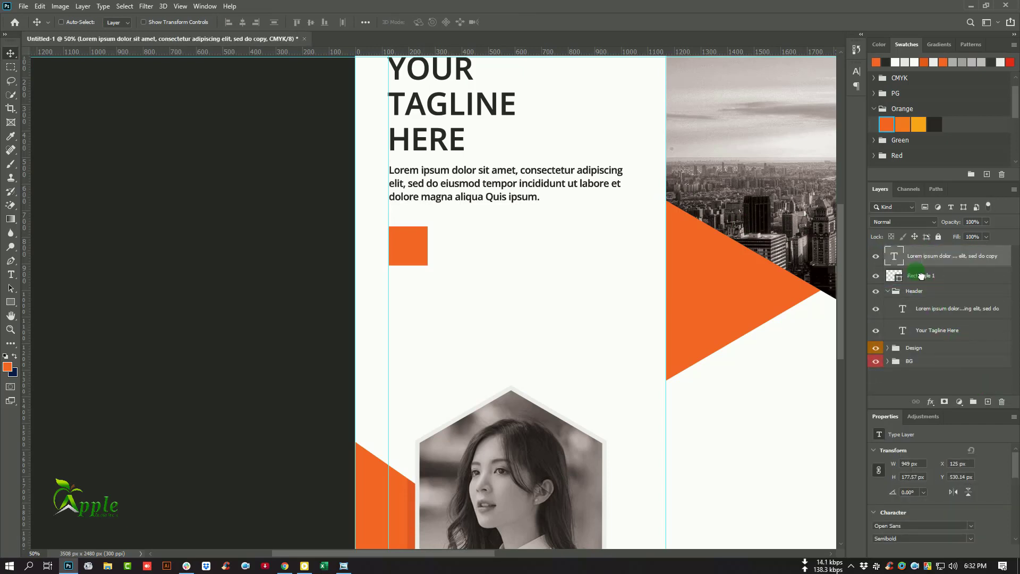
pyautogui.click(887, 291)
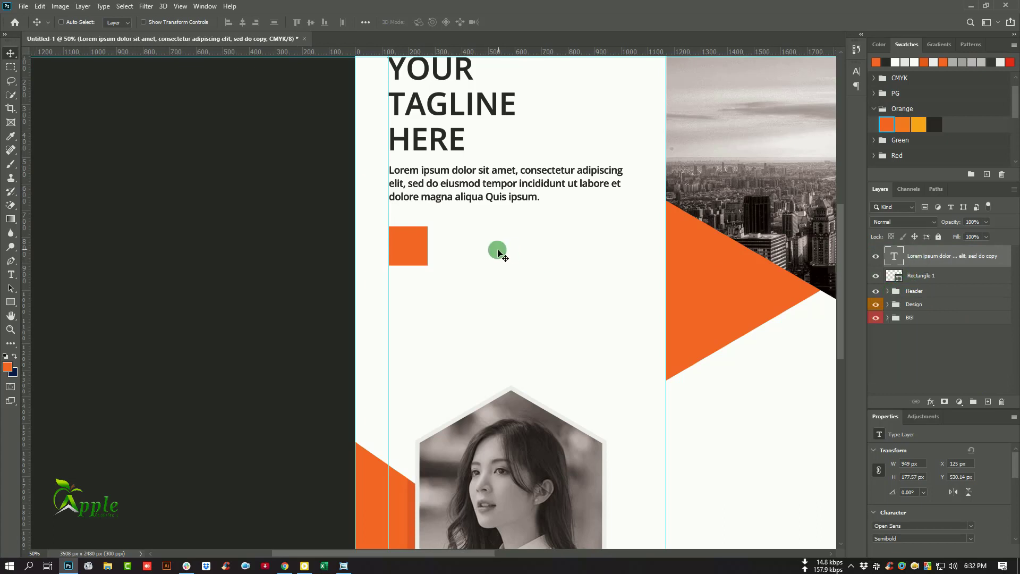
pyautogui.moveTo(471, 187); pyautogui.dragTo(521, 247)
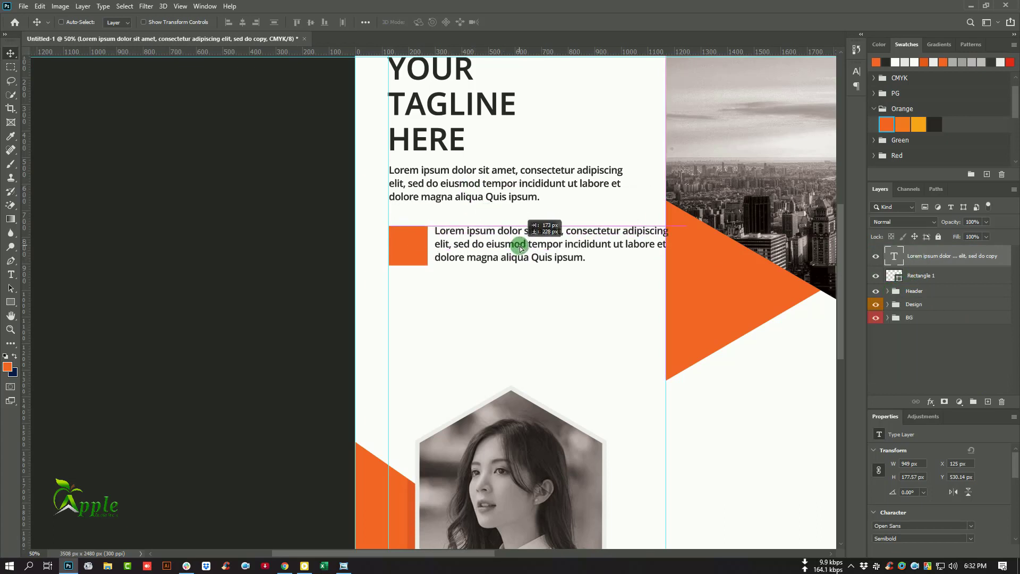
# - Set the copied paragraph to 8 pt, narrow its text box to about 817 px, and end the text at "aliqua Quis ipsum."
pyautogui.doubleClick(604, 255)
pyautogui.hotkey('ctrl', 't')
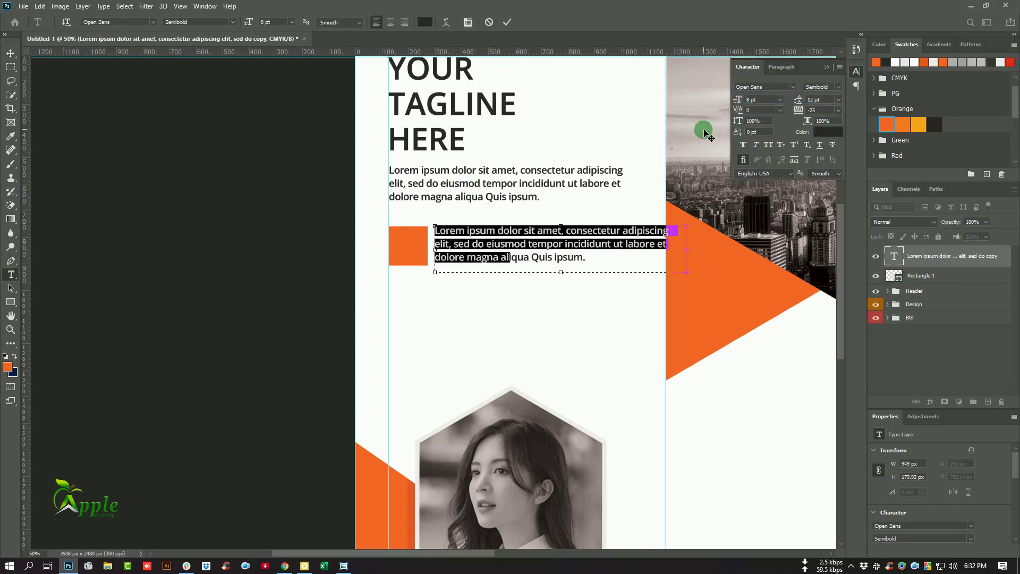
pyautogui.click(529, 263)
pyautogui.write('suspendisse ultrices gravida. Risus')
pyautogui.hotkey('ctrl', 'a')
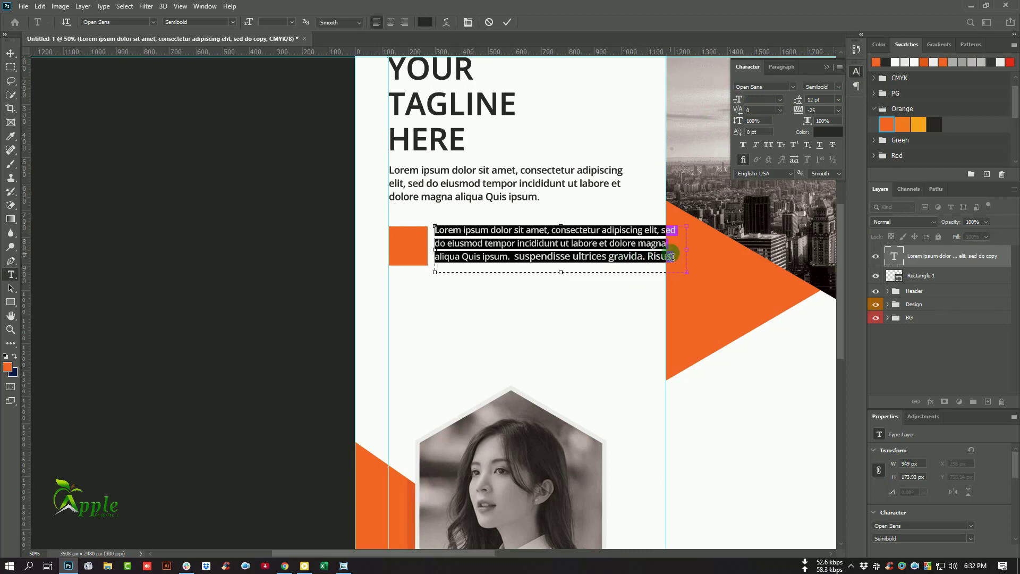
pyautogui.moveTo(686, 250); pyautogui.dragTo(651, 248)
pyautogui.click(574, 258)
pyautogui.hotkey('ctrl', 'shift', 'End')
pyautogui.press('Delete')
pyautogui.click(507, 23)
pyautogui.click(10, 54)
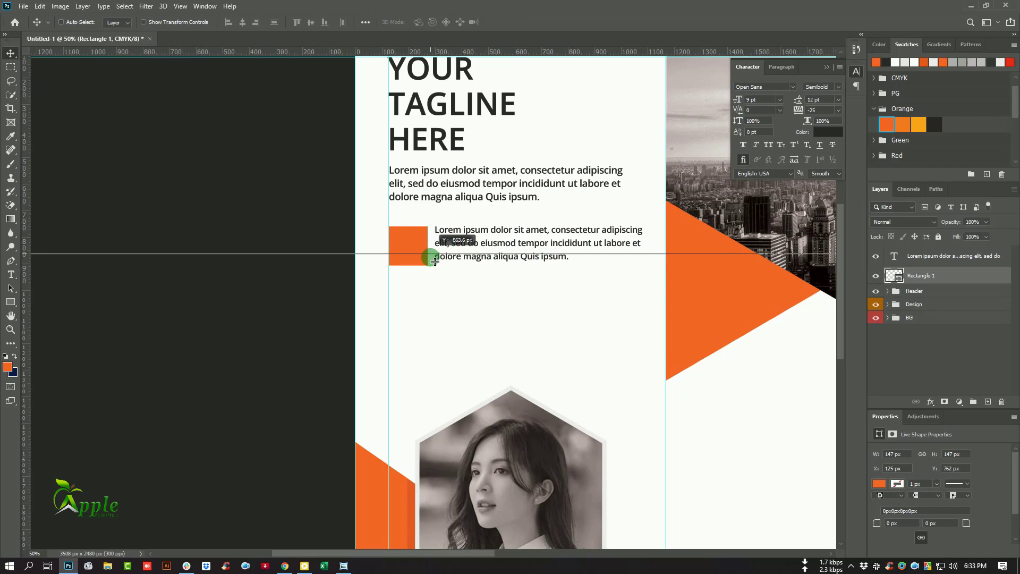
# - Use a horizontal guide at the last text line to shrink the orange square to about 126.5 px per side
pyautogui.moveTo(429, 254); pyautogui.dragTo(428, 258)
pyautogui.keyDown('ctrl'); pyautogui.click(417, 215); pyautogui.keyUp('ctrl')
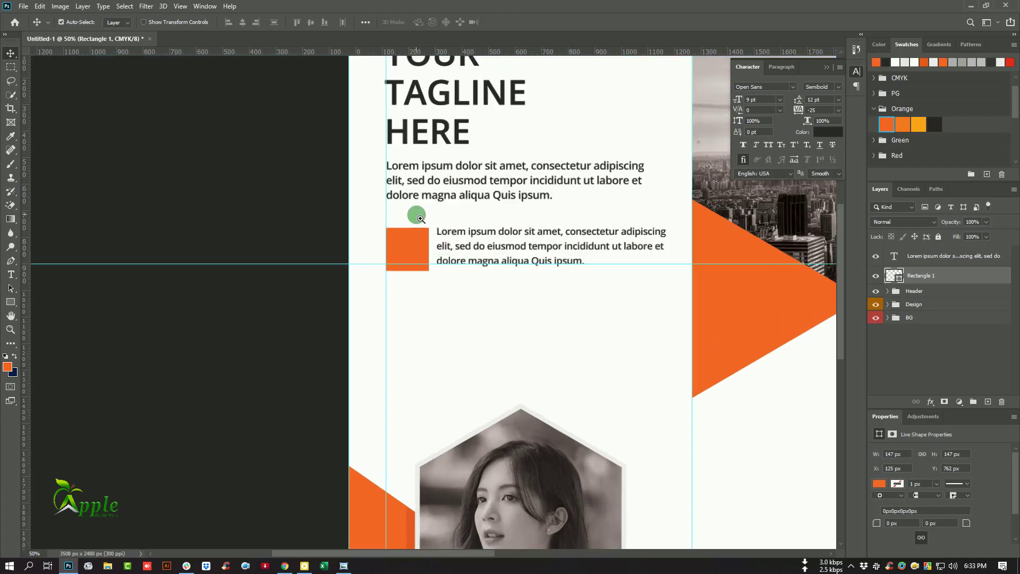
pyautogui.click(40, 6)
pyautogui.click(85, 238)
pyautogui.moveTo(439, 317); pyautogui.dragTo(907, 274)
pyautogui.press('Return')
# - Group the orange square with its paragraph and place two copies of the group below it at even spacing
pyautogui.click(931, 257)
pyautogui.hotkey('ctrl', '-')
pyautogui.hotkey('ctrl', '-')
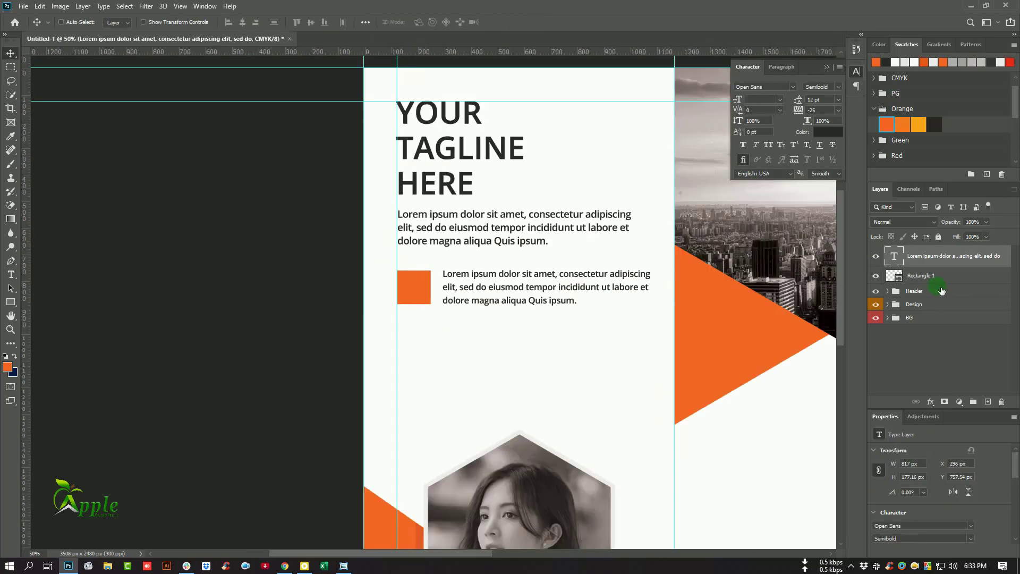
pyautogui.hotkey('alt', '[')
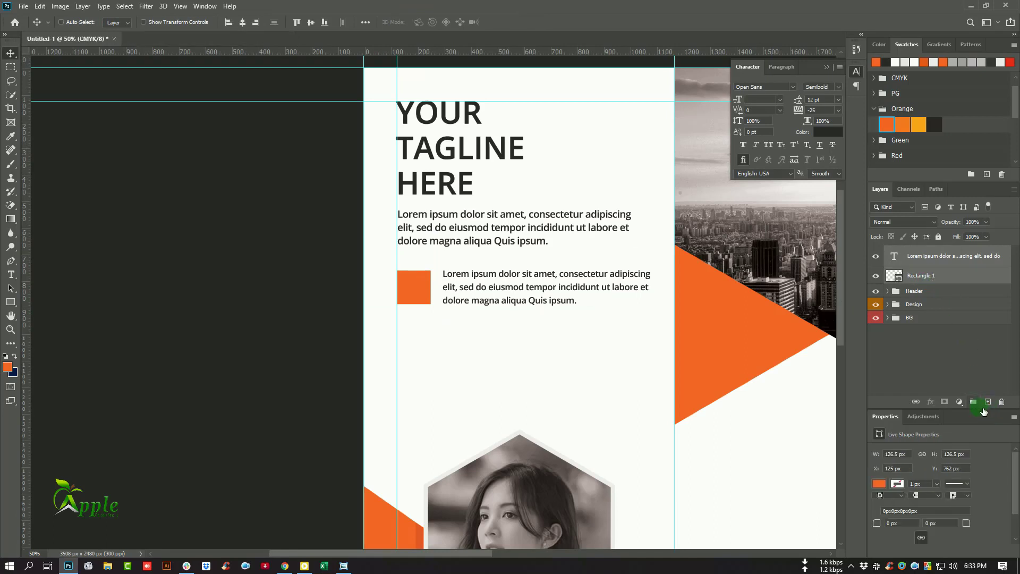
pyautogui.click(974, 402)
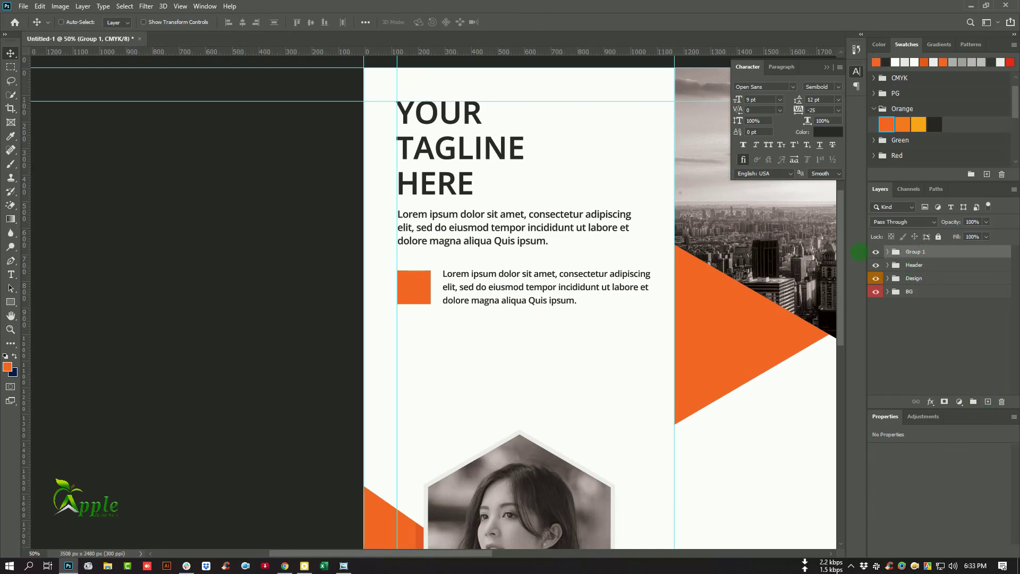
pyautogui.moveTo(494, 281); pyautogui.dragTo(525, 385)
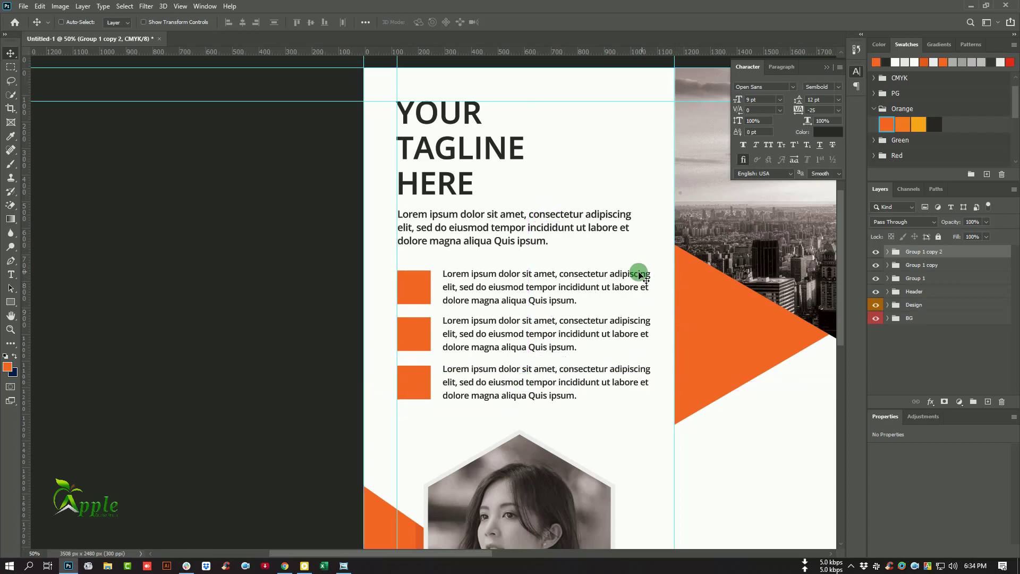
# - Combine the three square-and-text groups into one group named "Info"
pyautogui.hotkey('ctrl', '+')
pyautogui.hotkey('ctrl', '-')
pyautogui.keyDown('ctrl'); pyautogui.click(925, 264); pyautogui.keyUp('ctrl')
pyautogui.keyDown('ctrl'); pyautogui.click(928, 278); pyautogui.keyUp('ctrl')
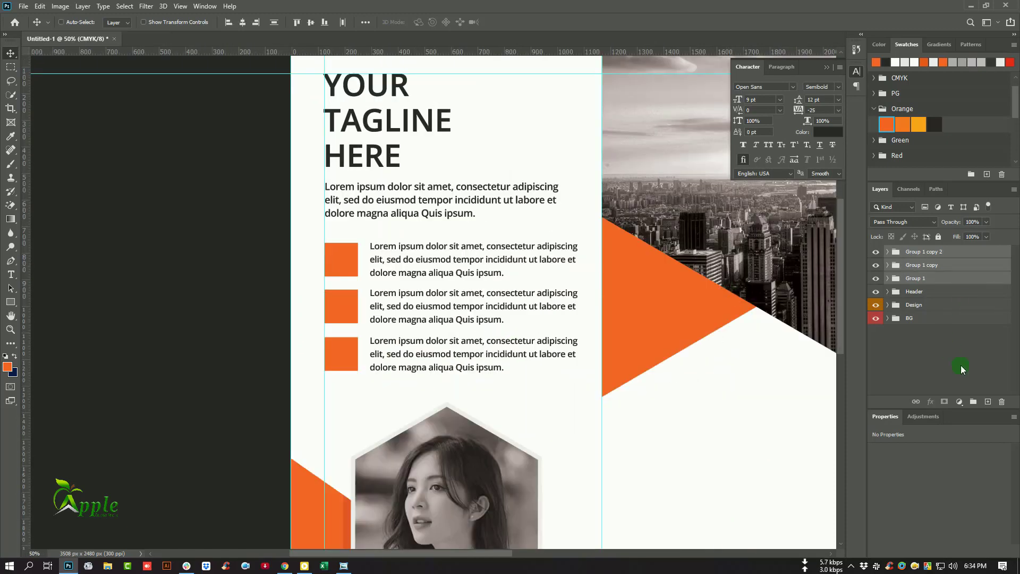
pyautogui.hotkey('ctrl', 'g')
pyautogui.doubleClick(925, 253)
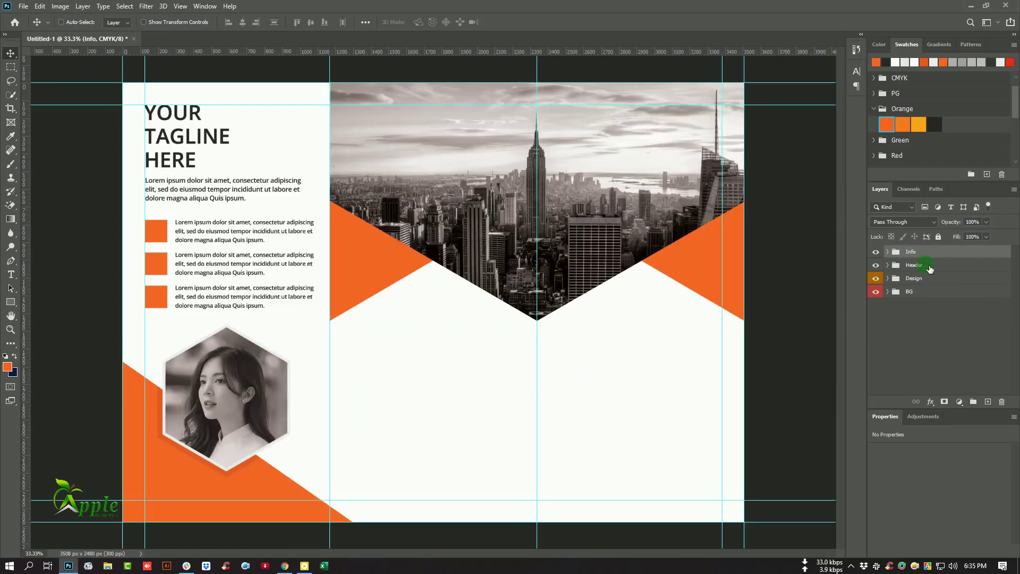
# - Duplicate the Header group as "Header 2" onto the middle panel below the photo and reflow its tagline to two lines
pyautogui.moveTo(930, 269); pyautogui.dragTo(990, 400)
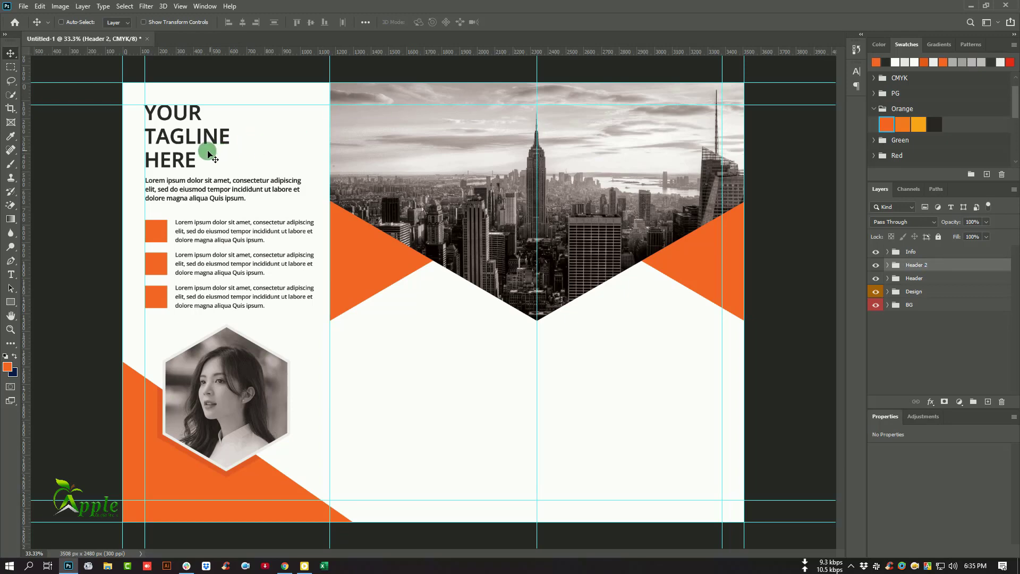
pyautogui.moveTo(235, 152); pyautogui.dragTo(389, 362)
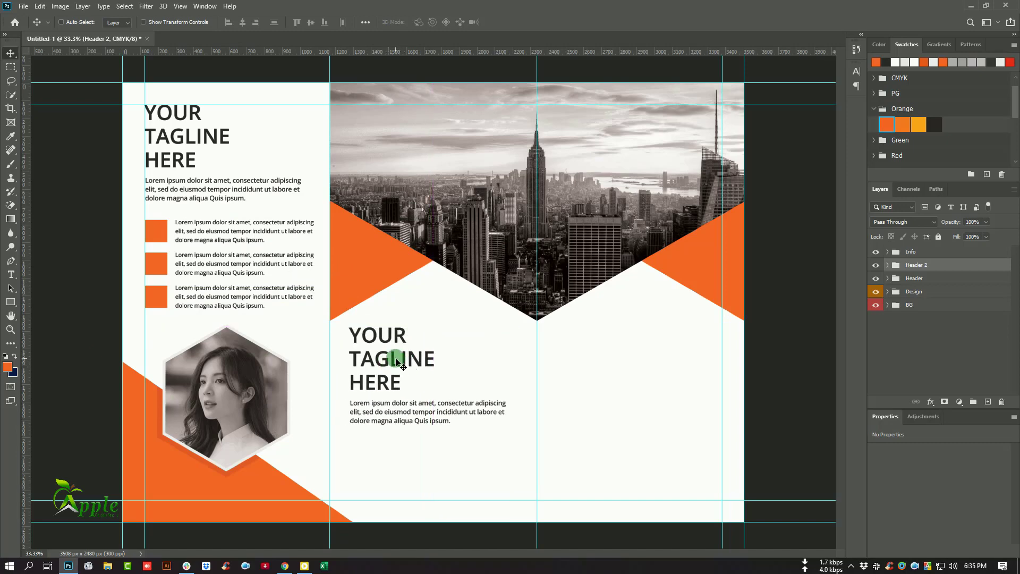
pyautogui.click(11, 275)
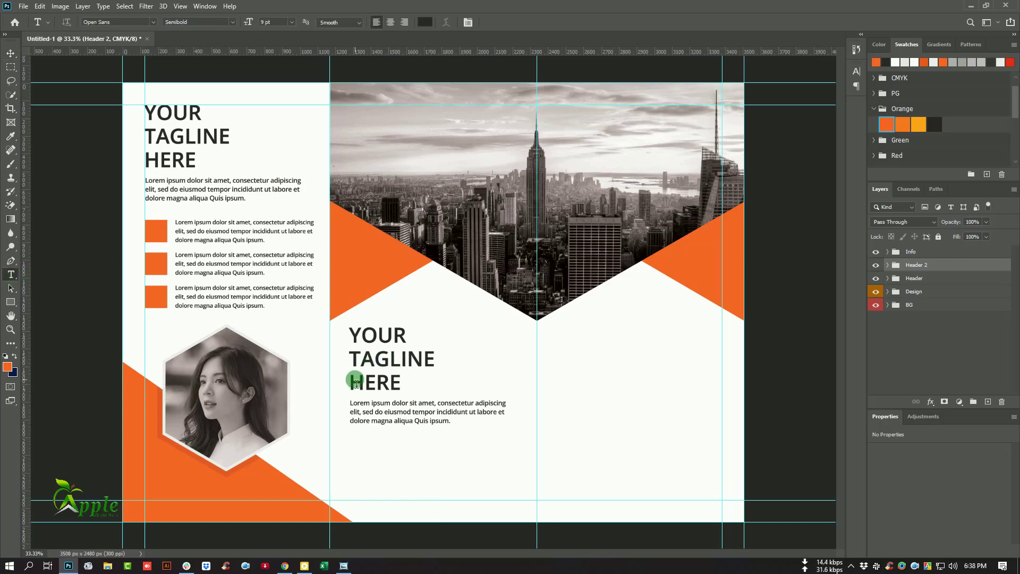
pyautogui.click(358, 378)
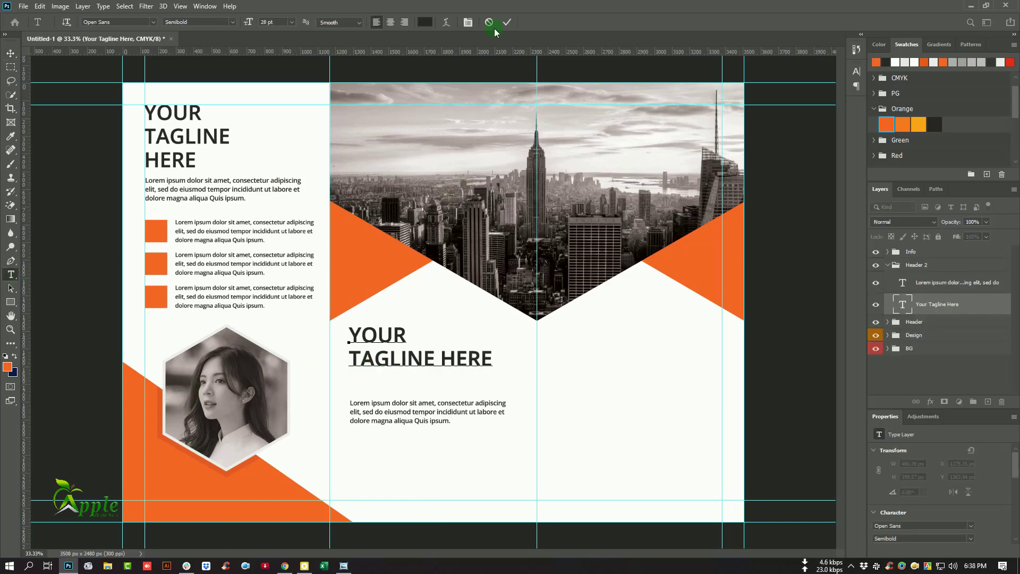
pyautogui.click(506, 22)
# - Move the Header 2 paragraph up so that it sits just below the two-line tagline
pyautogui.click(10, 53)
pyautogui.click(936, 284)
pyautogui.hotkey('shift', 'Up')
pyautogui.hotkey('shift', 'Up')
pyautogui.hotkey('shift', 'Up')
pyautogui.hotkey('shift', 'Up')
pyautogui.hotkey('shift', 'Up')
pyautogui.hotkey('shift', 'Up')
pyautogui.hotkey('shift', 'Up')
pyautogui.hotkey('shift', 'Up')
pyautogui.hotkey('shift', 'Up')
pyautogui.hotkey('shift', 'Up')
pyautogui.hotkey('shift', 'Up')
pyautogui.hotkey('shift', 'Up')
pyautogui.hotkey('shift', 'Up')
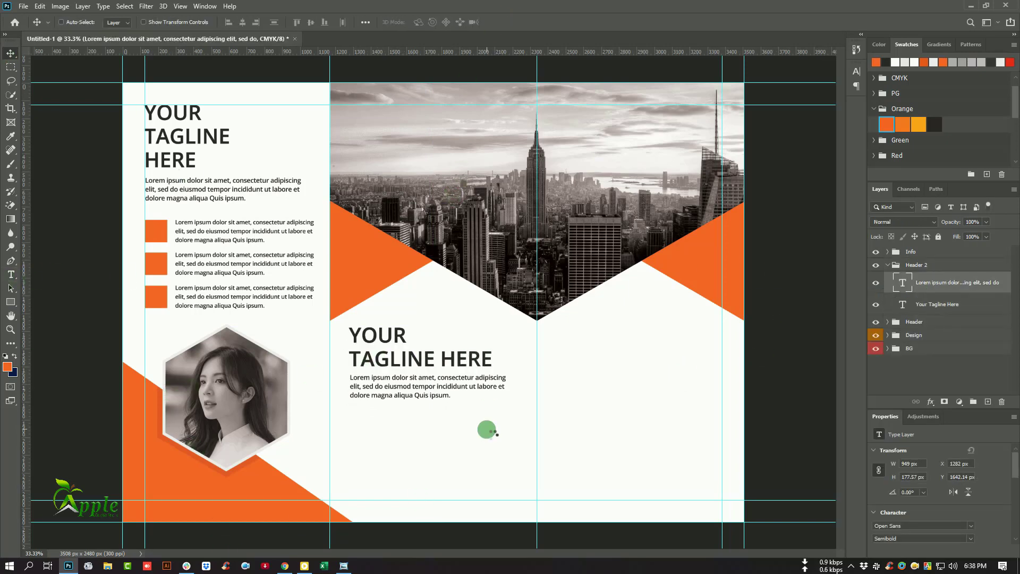
# - Copy the Info group below the middle panel's paragraph, rename it "Info 2" and stack it with the Header 2 group
pyautogui.keyDown('ctrl'); pyautogui.click(213, 252); pyautogui.keyUp('ctrl')
pyautogui.moveTo(212, 252); pyautogui.dragTo(419, 446)
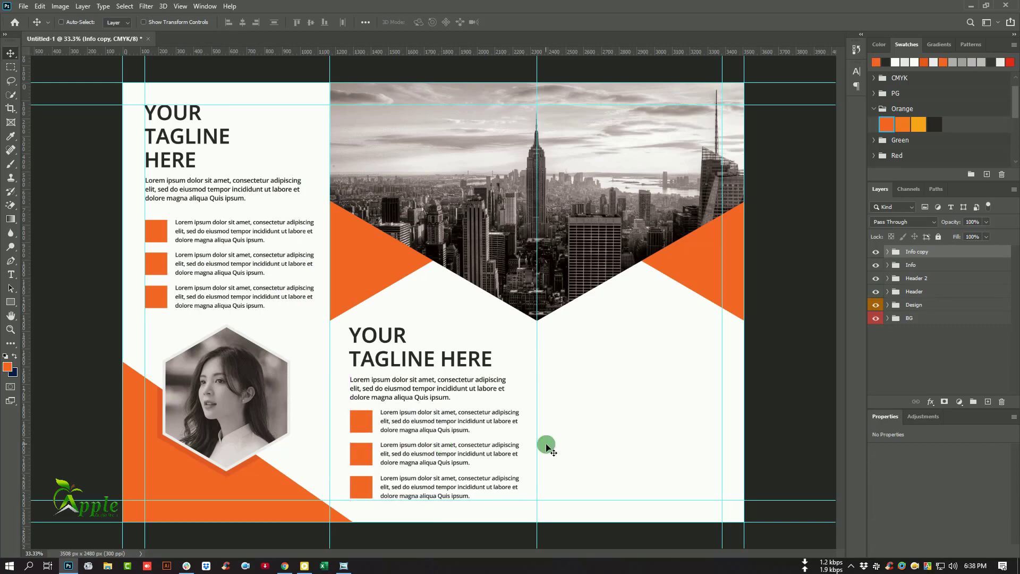
pyautogui.click(932, 255)
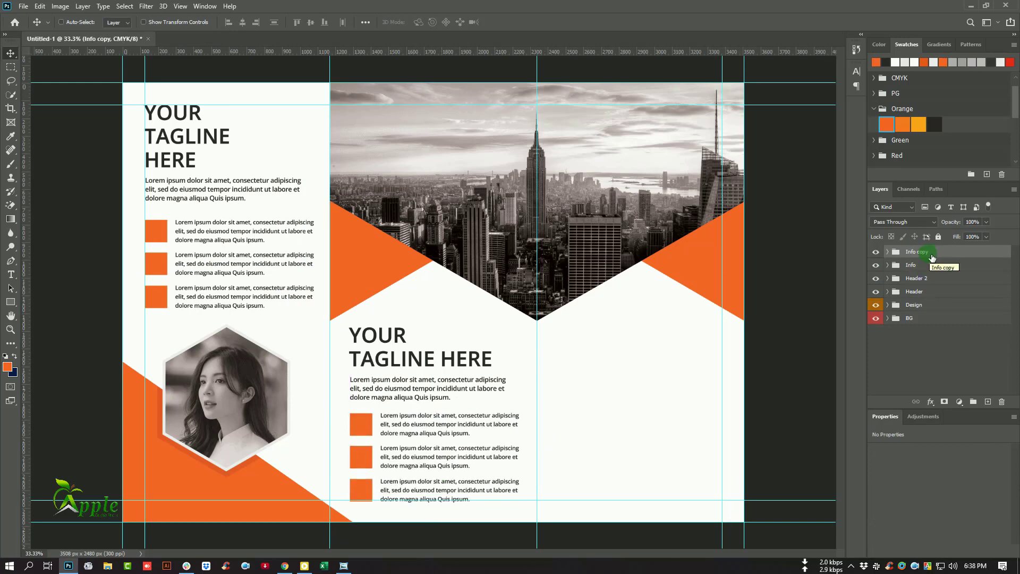
pyautogui.press('Return')
pyautogui.moveTo(936, 253); pyautogui.dragTo(935, 287)
# - Nudge the Header 2 and Info 2 groups up 30 px together, and lower Info 2 alone by 20 px
pyautogui.keyDown('shift'); pyautogui.click(936, 280); pyautogui.keyUp('shift')
pyautogui.hotkey('shift', 'Up')
pyautogui.hotkey('shift', 'Up')
pyautogui.hotkey('shift', 'Up')
pyautogui.keyDown('ctrl'); pyautogui.click(924, 283); pyautogui.keyUp('ctrl')
pyautogui.hotkey('shift', 'Down')
pyautogui.hotkey('shift', 'Down')
# - Duplicate the Header 2 and Info 2 groups together and place the copies on the third panel beside the originals
pyautogui.click(939, 266)
pyautogui.keyDown('shift'); pyautogui.click(941, 255); pyautogui.keyUp('shift')
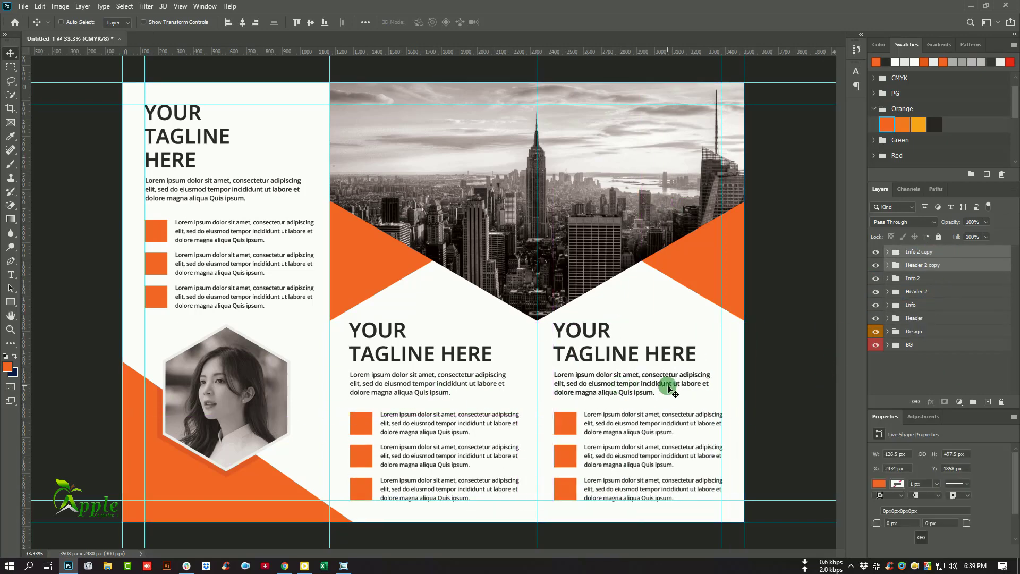